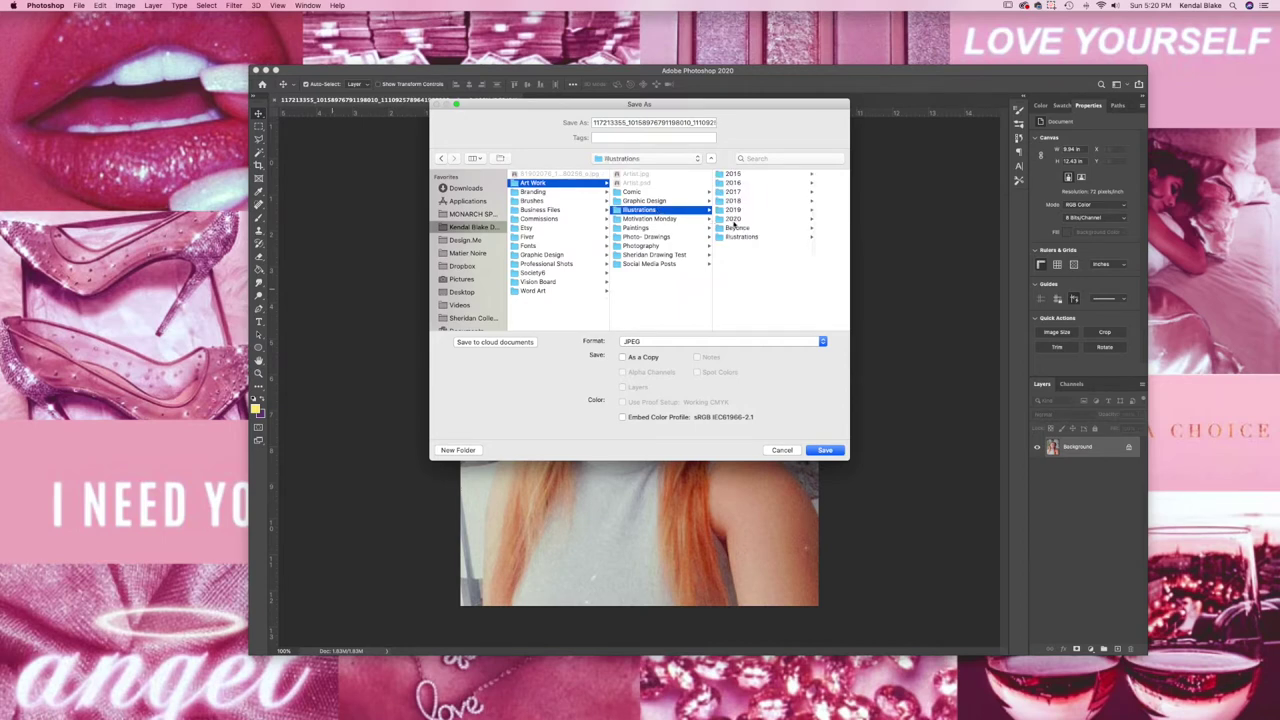
Save the photo in Photoshop format as TOONME in the 2020 illustrations folder
click(686, 122)
key(super+a)
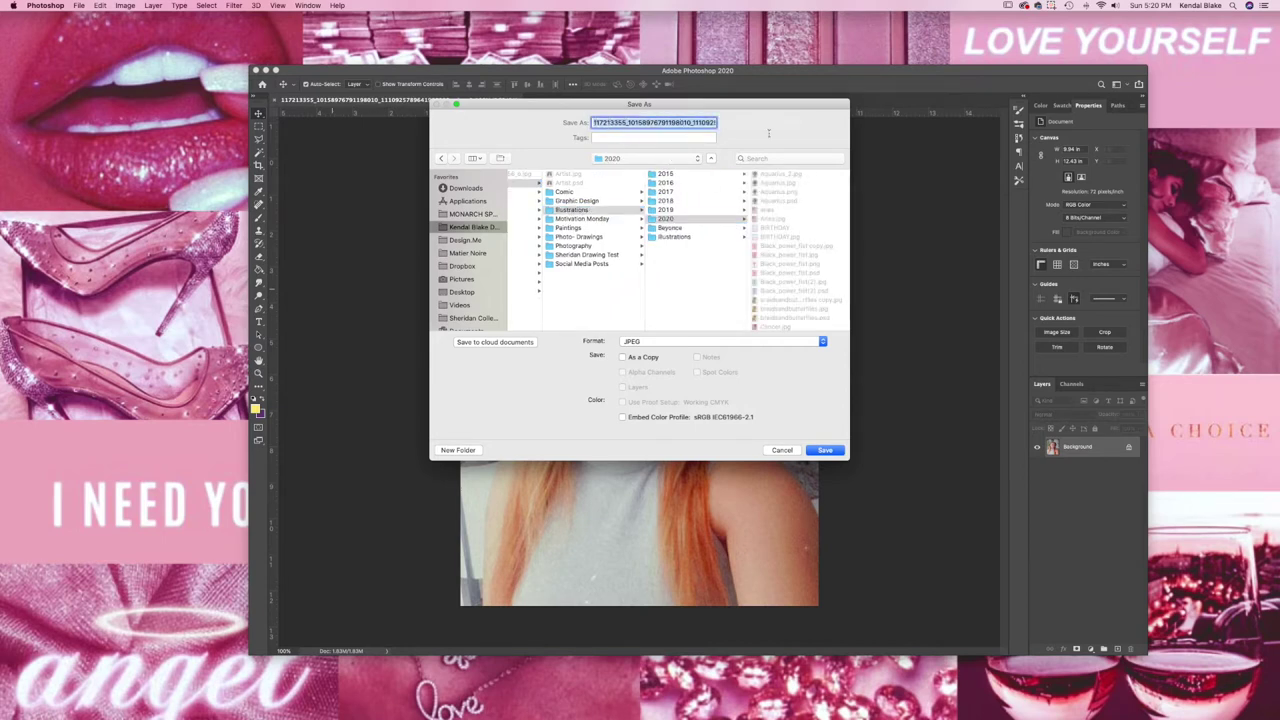
text(TOONME)
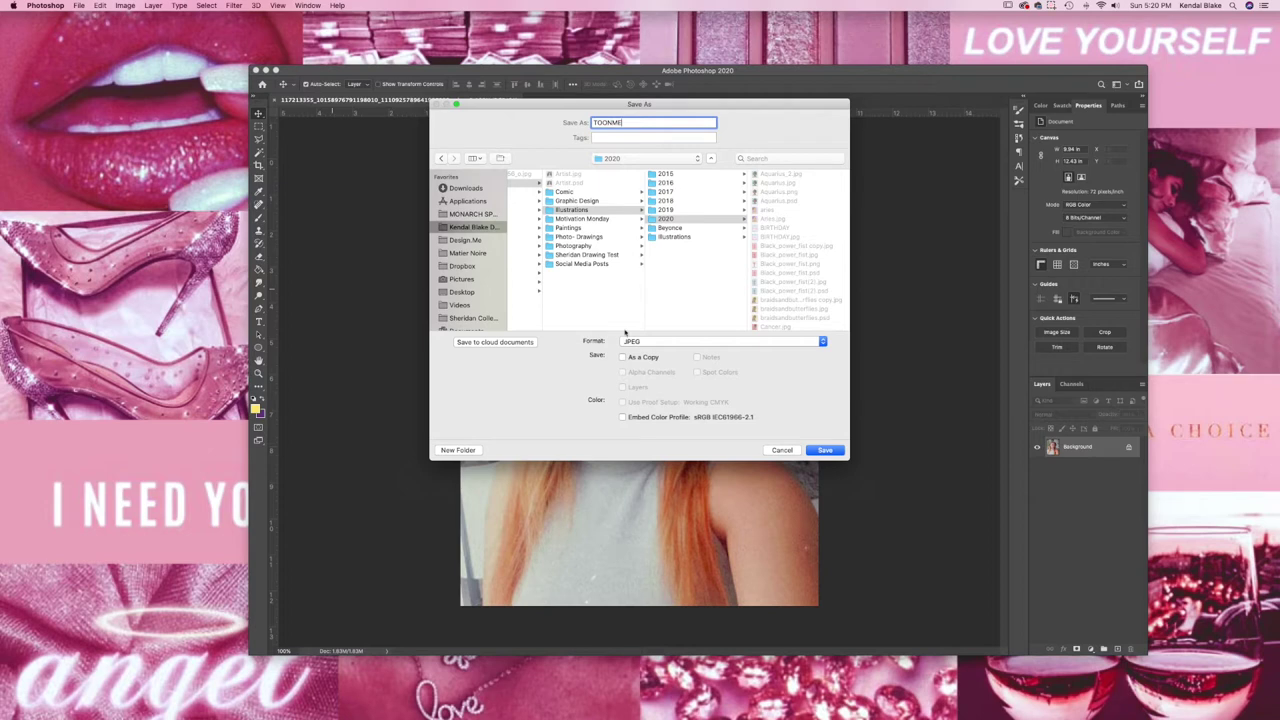
click(630, 341)
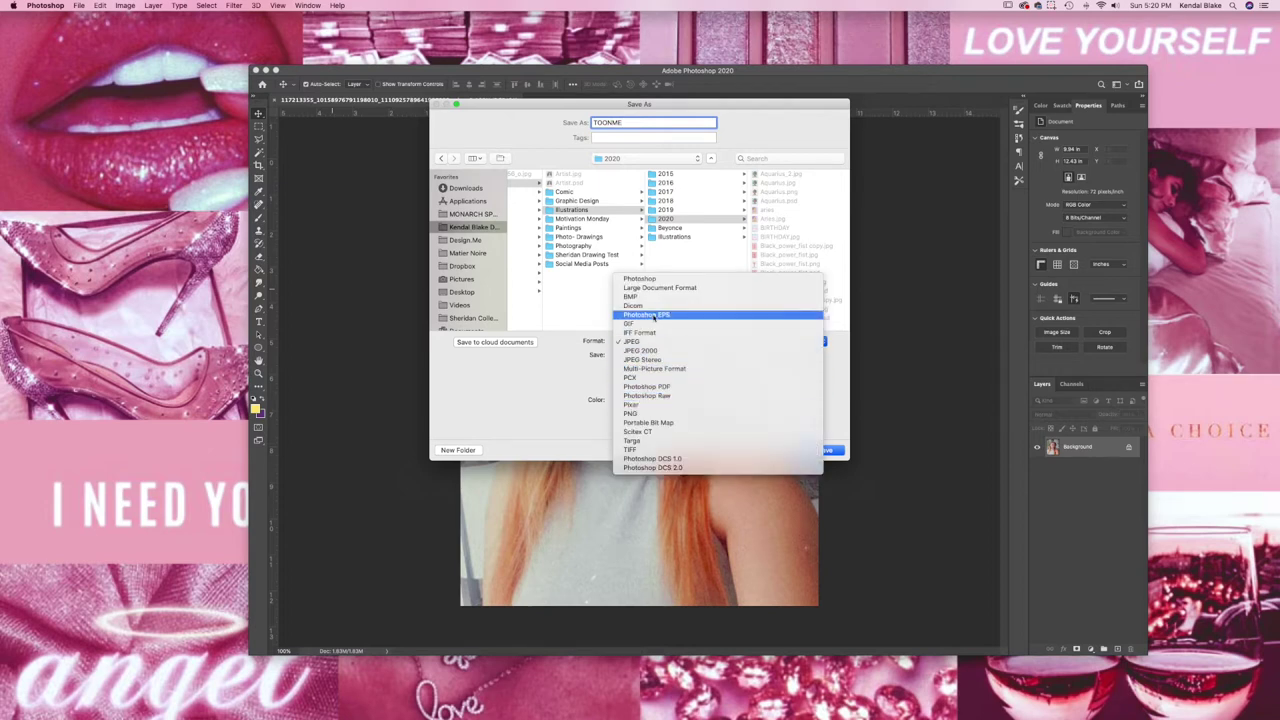
click(640, 278)
click(825, 450)
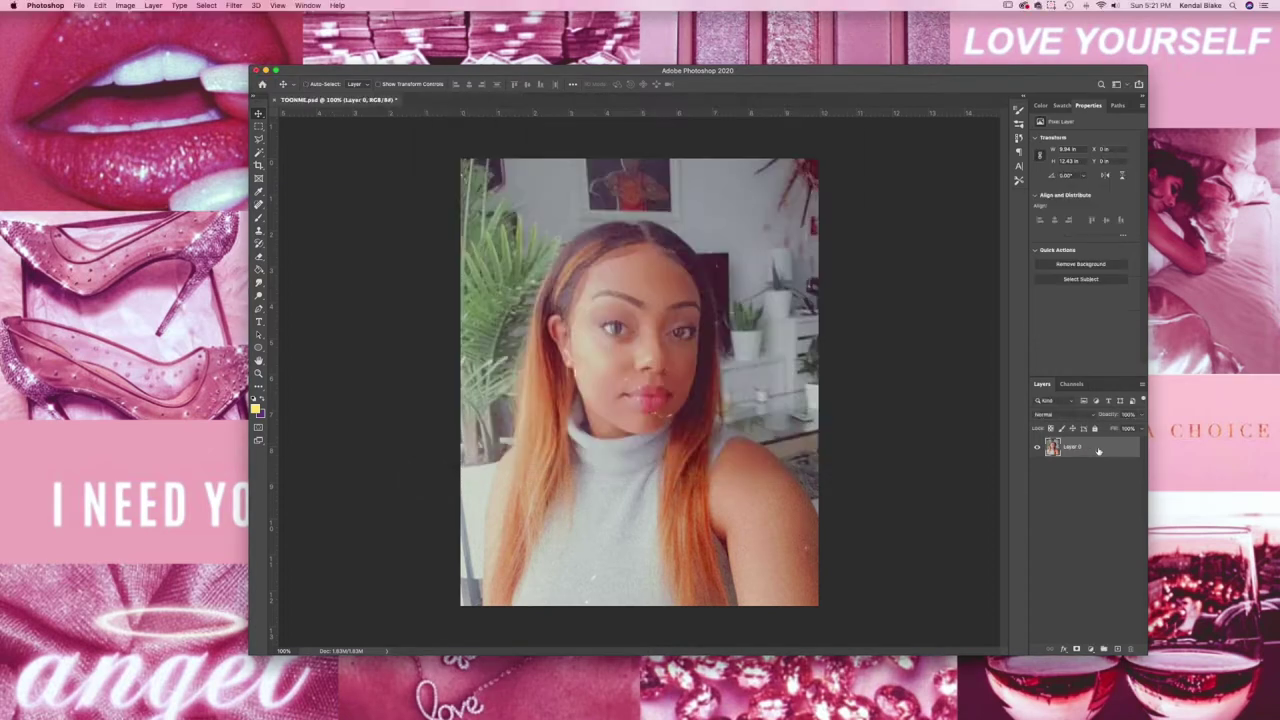
On a new layer named DIVIDE, paint a hot pink curved line down the whole photo through the middle of the face
click(1118, 649)
key(b)
click(1040, 105)
click(1101, 150)
drag(678, 160, 588, 605)
text(DIVIDE)
key(Return)
Add a layer named SKIN beneath the DIVIDE layer and choose a reddish-brown painting colour
click(1118, 649)
click(1093, 180)
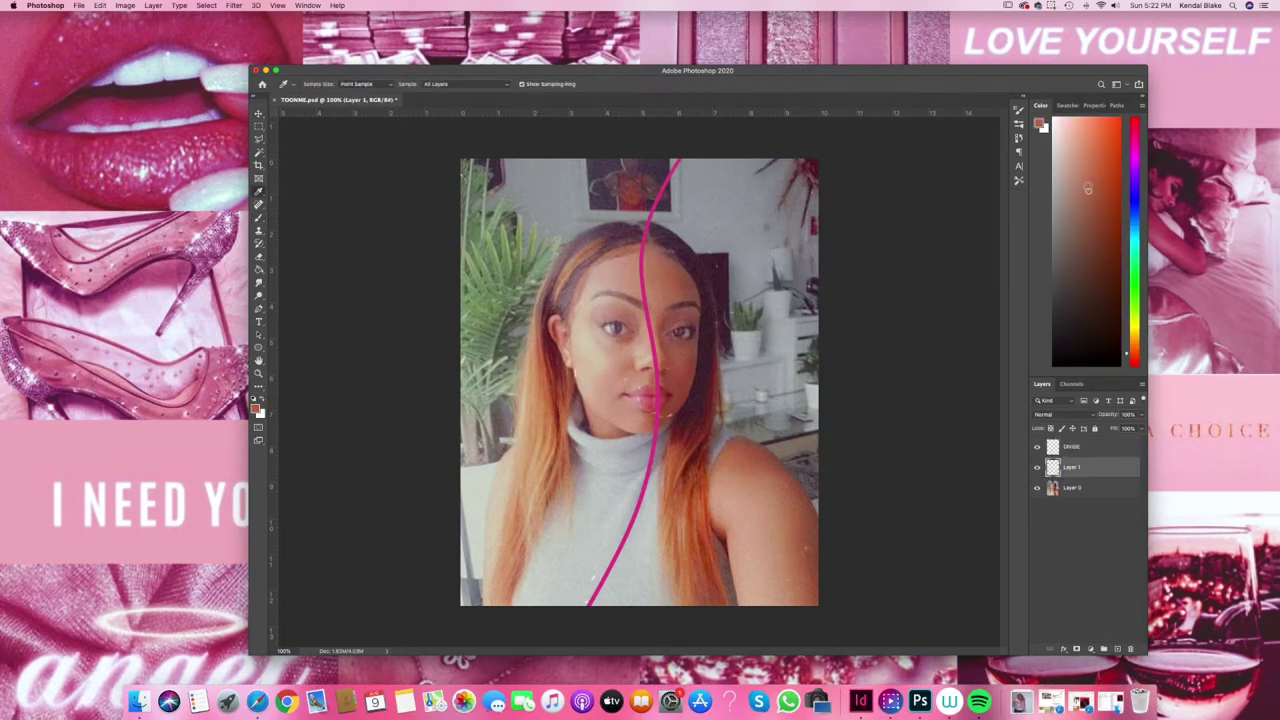
double_click(1071, 466)
text(SKIN)
key(Return)
Outline the ear, jaw, neck and nose in reddish brown on the SKIN layer, on the ear side of the dividing line
key(super+plus)
drag(556, 376, 696, 542)
key(ctrl+z)
drag(552, 342, 722, 542)
key(e)
click(320, 84)
key(b)
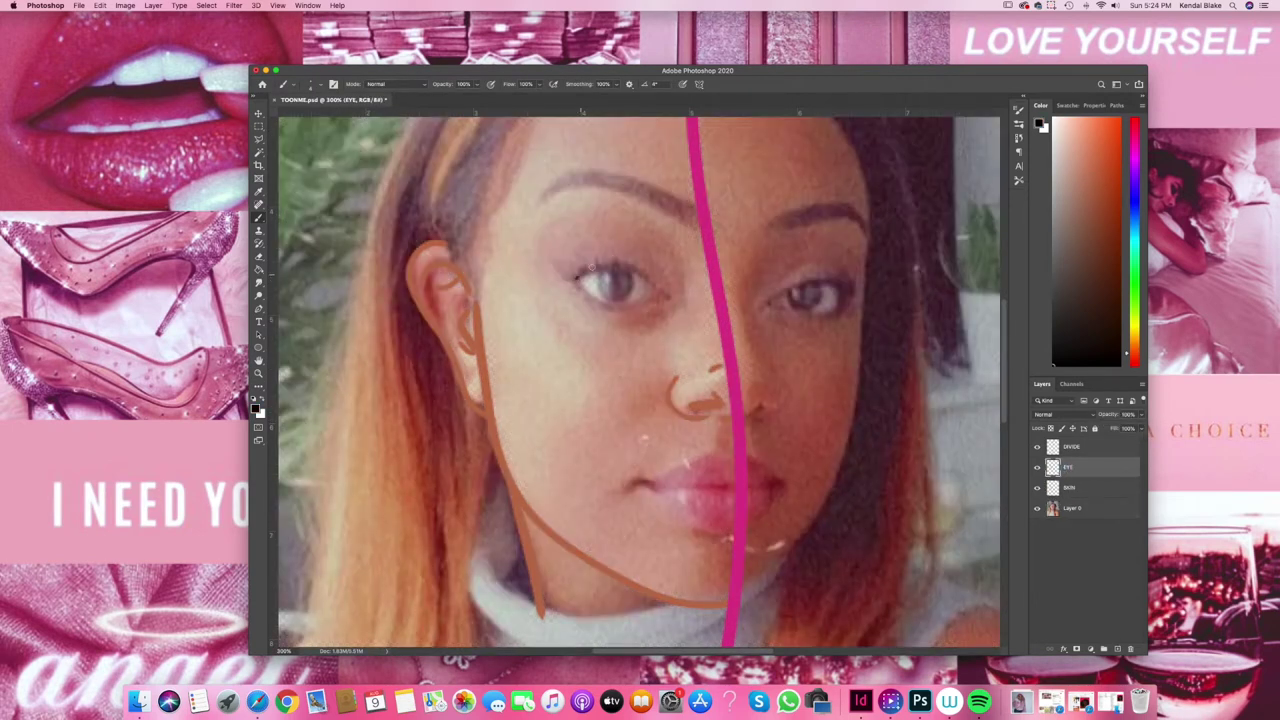
Draw the black upper eyelashes on the EYE layer over the eye on the ear side
mouse_move(578, 286)
mouse_down()
mouse_move(663, 298)
mouse_move(611, 264)
mouse_move(613, 287)
mouse_move(560, 258)
mouse_up()
mouse_move(592, 270)
mouse_down()
mouse_move(574, 254)
mouse_move(556, 266)
mouse_up()
drag(600, 268, 590, 244)
drag(610, 268, 604, 250)
Add a layer named EYEBROW and paint a black arched eyebrow above the drawn eye
key(super+shift+alt+n)
double_click(1069, 468)
scroll(620, 437, up, 3)
drag(537, 248, 670, 262)
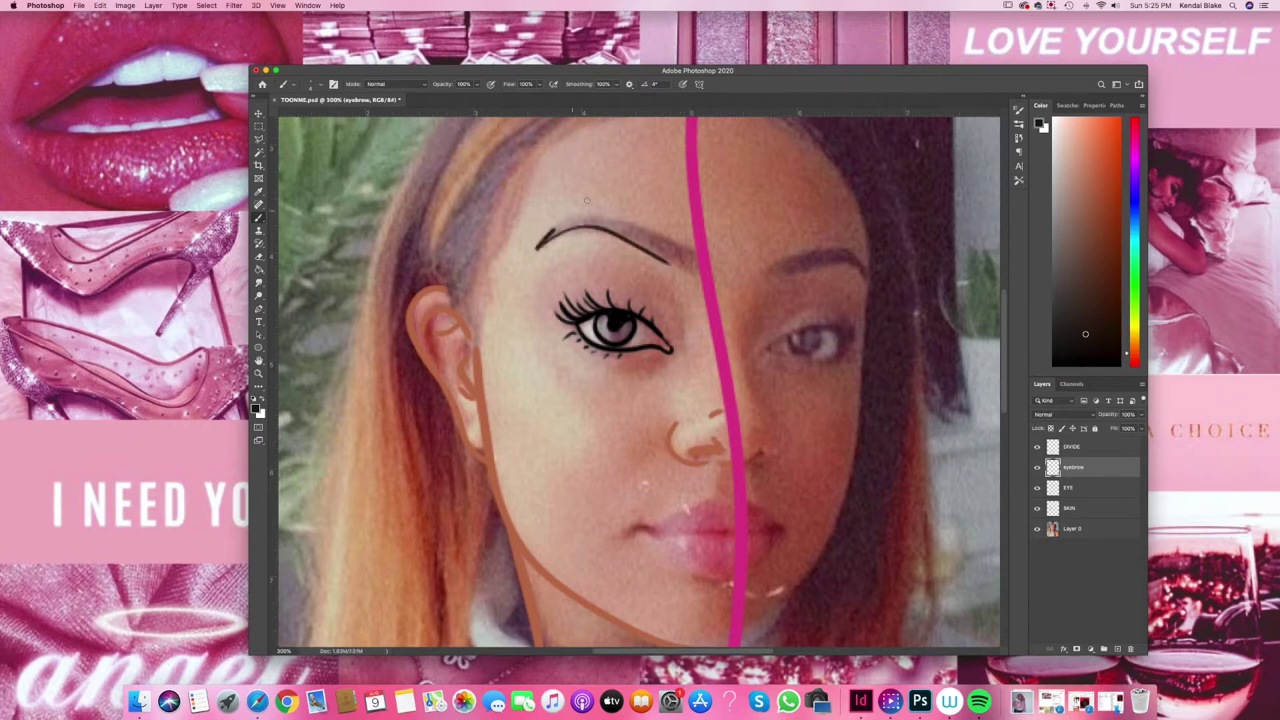
mouse_move(556, 222)
mouse_down()
mouse_move(690, 240)
mouse_move(610, 222)
mouse_move(680, 255)
mouse_up()
key(e)
Add a layer named HAIR above the EYEBROW layer
key(z)
mouse_move(690, 413)
mouse_down()
mouse_move(640, 413)
mouse_move(665, 413)
mouse_up()
click(1104, 648)
double_click(1072, 467)
text(HAIR)
key(Return)
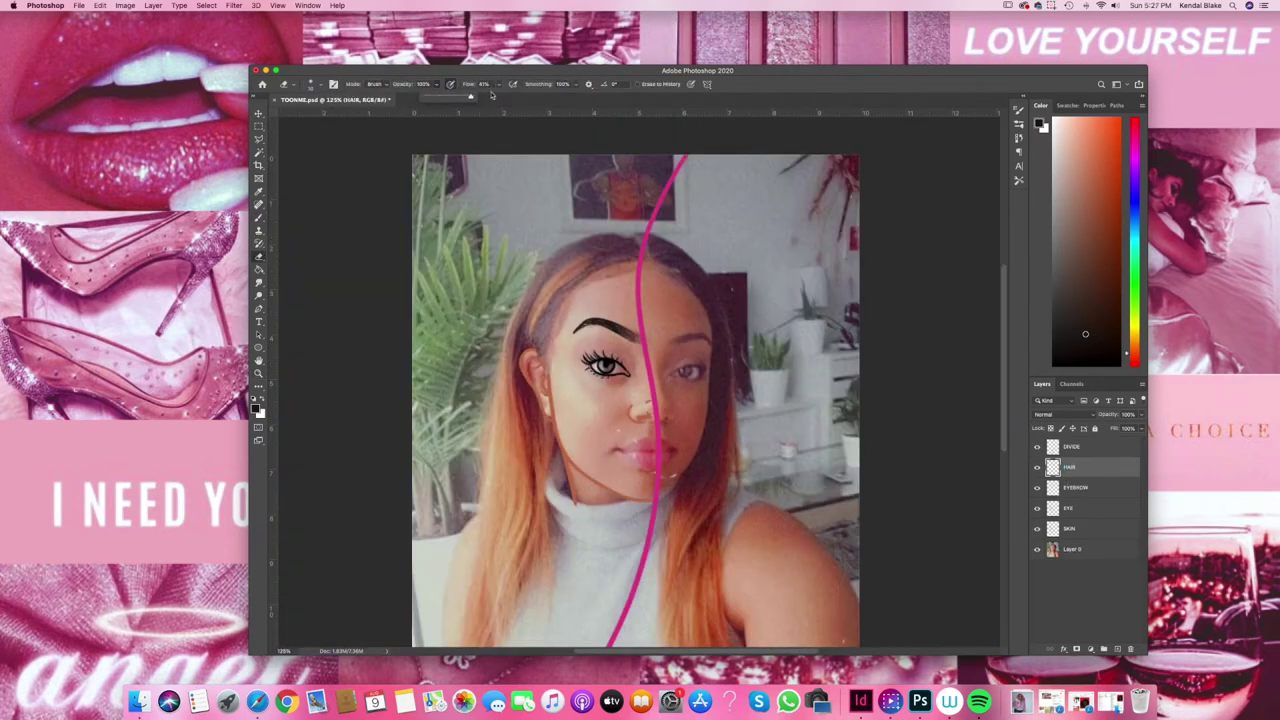
Draw the black hairline and fine baby-hair strands from the parting to the temple and ear
click(565, 290)
key(b)
mouse_move(618, 262)
mouse_down()
mouse_move(593, 281)
mouse_move(546, 352)
mouse_up()
key(ctrl+z)
mouse_move(575, 305)
mouse_down()
mouse_move(538, 356)
mouse_move(543, 418)
mouse_up()
key(ctrl+z)
key(ctrl+z)
drag(538, 368, 543, 420)
mouse_move(614, 258)
mouse_down()
mouse_move(550, 300)
mouse_move(530, 358)
mouse_up()
drag(534, 348, 502, 380)
drag(510, 312, 496, 382)
Outline the outer edge of the head's hair in black, from the dividing line down past the ear
drag(672, 198, 480, 340)
scroll(680, 200, down, 1)
drag(684, 166, 660, 188)
drag(488, 270, 444, 420)
Draw long tapered black strands following the hair down over the shoulder and chest
scroll(603, 380, down, 3)
drag(500, 236, 486, 470)
drag(535, 202, 518, 450)
drag(492, 326, 456, 606)
mouse_move(540, 278)
mouse_down()
mouse_move(556, 466)
mouse_move(490, 592)
mouse_up()
drag(566, 378, 556, 492)
drag(490, 550, 470, 612)
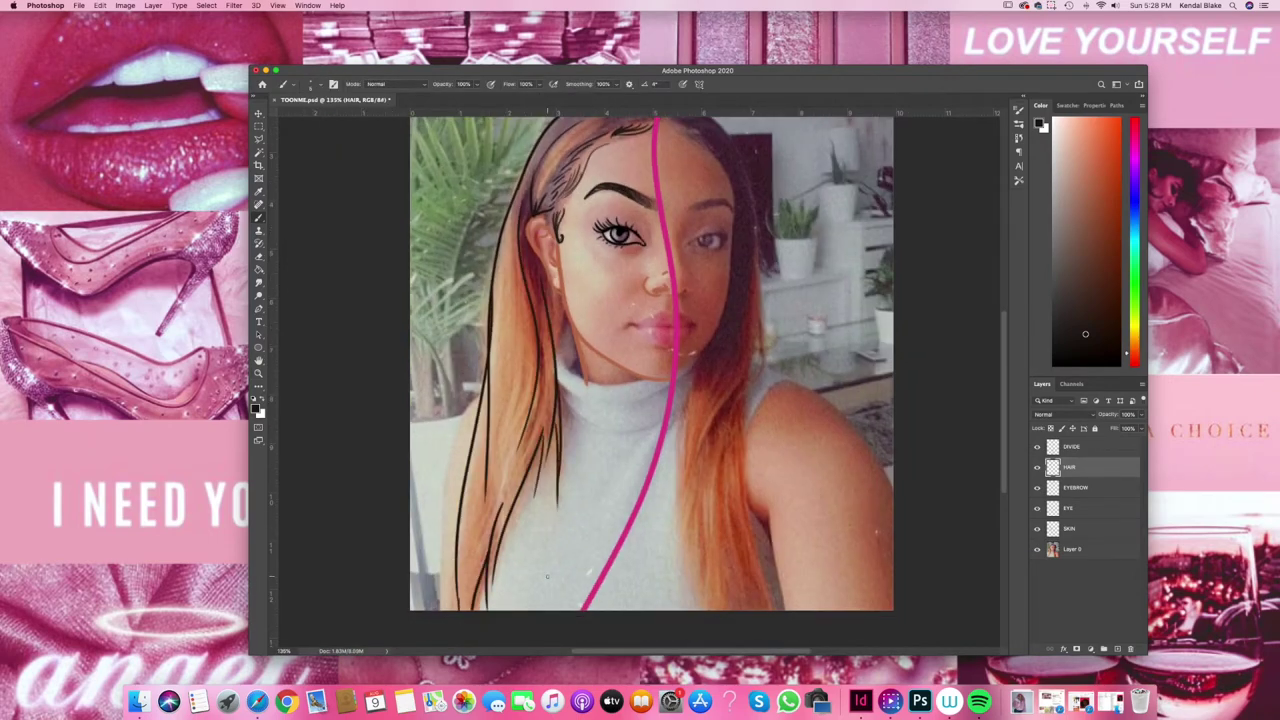
Load the HAIR layer's linework as a selection, fill it with an orange-brown colour and deselect
scroll(607, 402, up, 2)
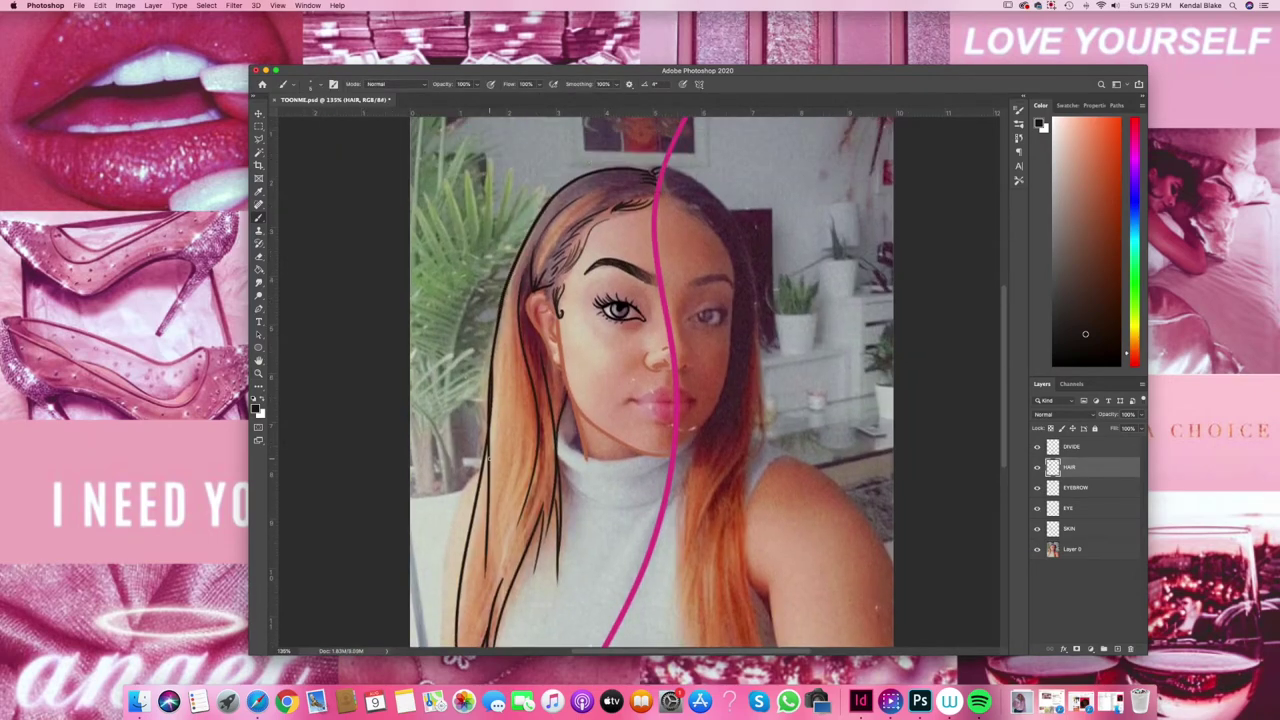
super+click(1052, 467)
key(z)
key(super+1)
key(b)
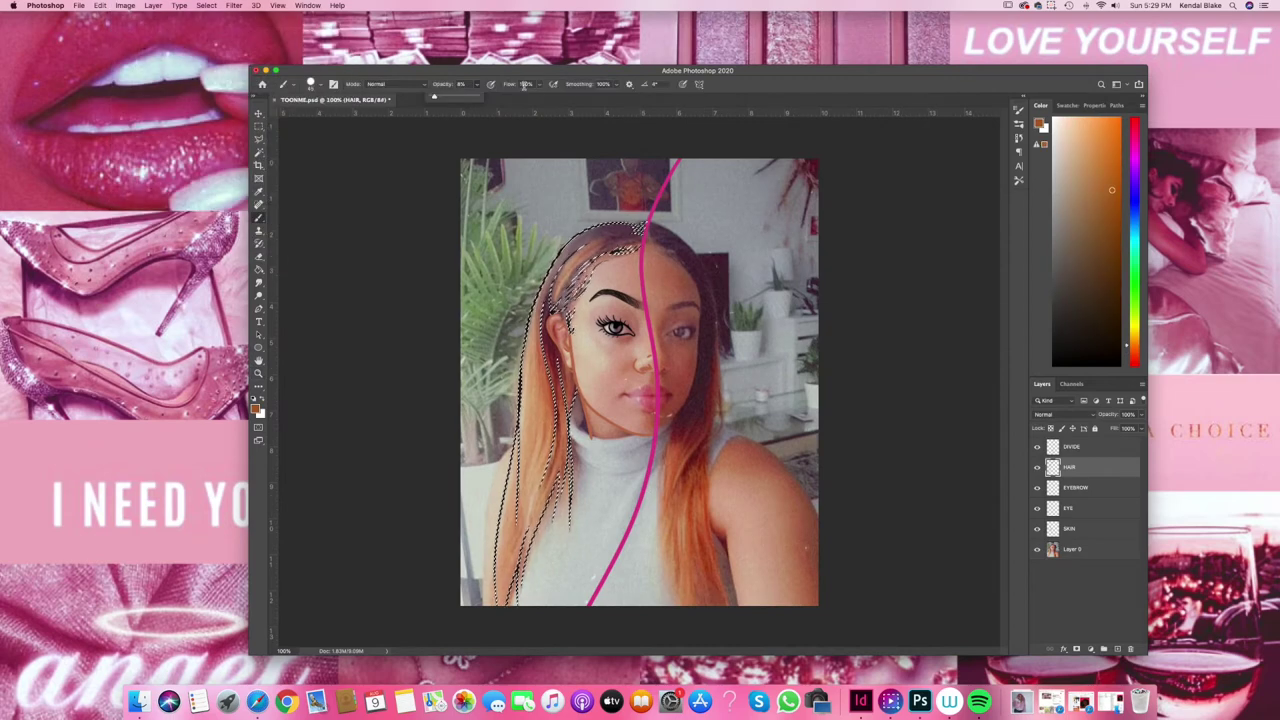
key(alt+BackSpace)
key(super+d)
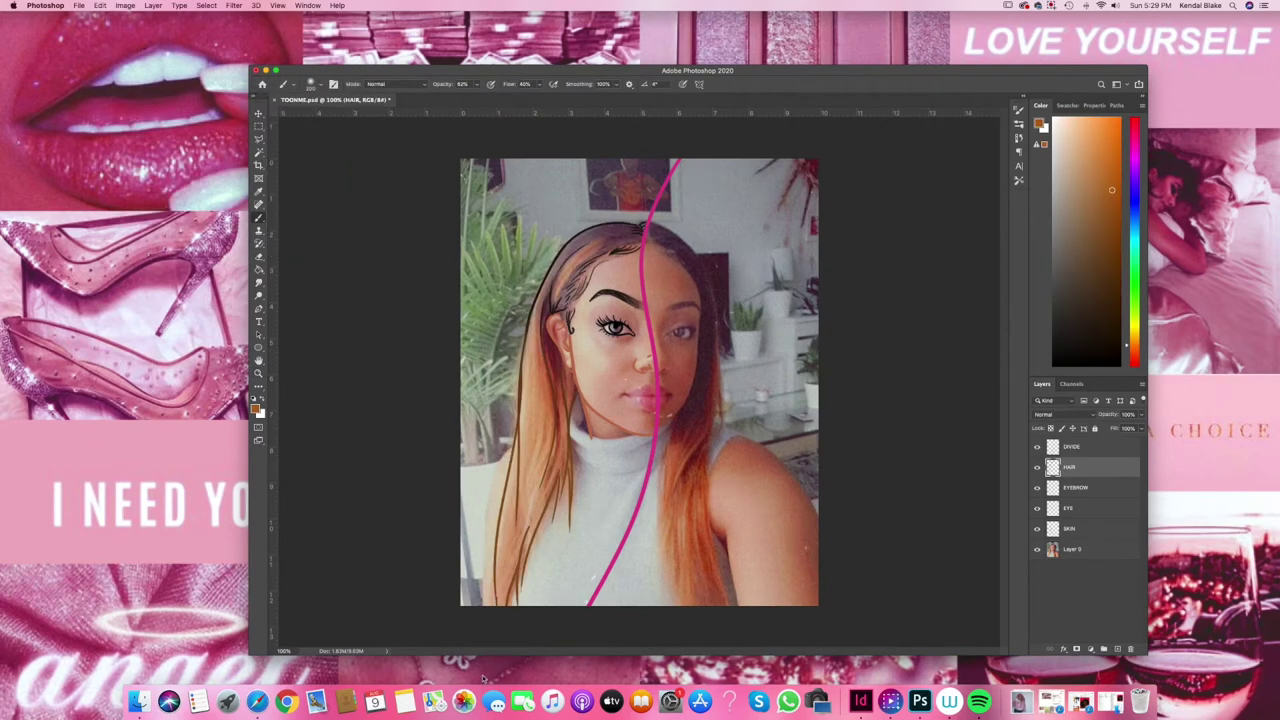
Pick a thin brush and outline the shoulder and arm beside the hair on the SKIN layer
key(super+equal)
scroll(720, 380, down, 3)
click(314, 84)
click(300, 150)
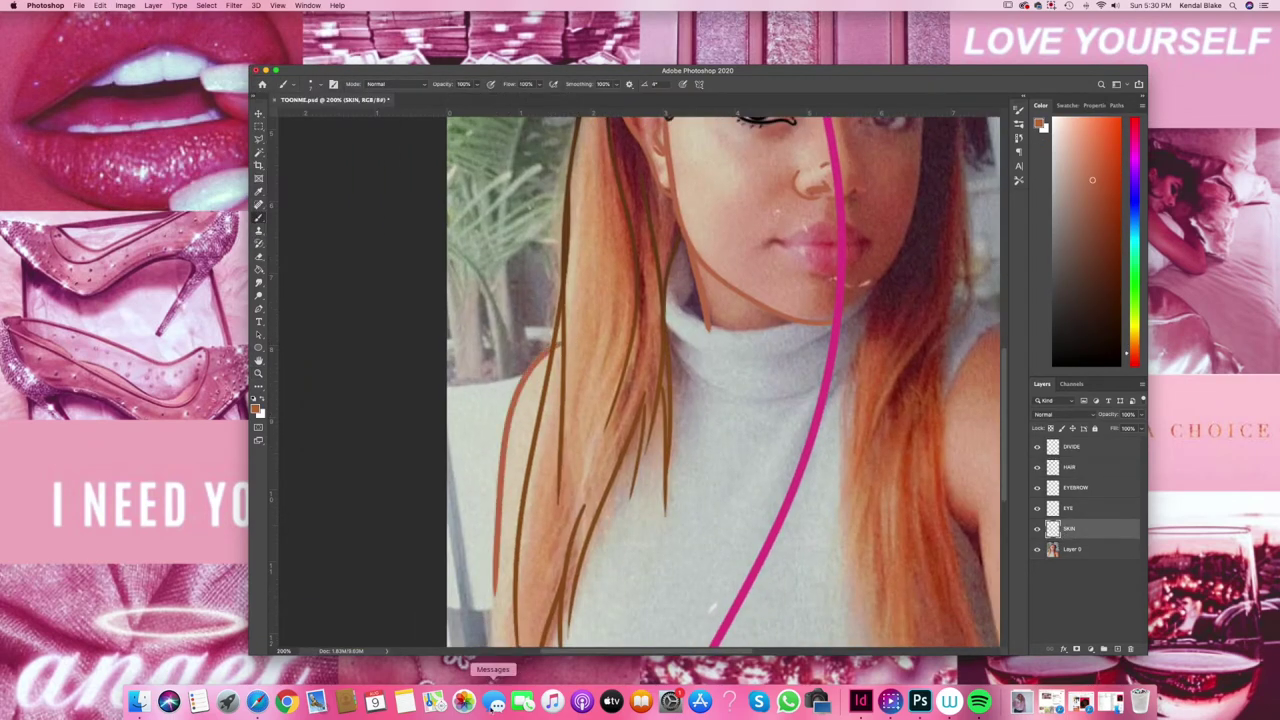
Add a layer named SHIRT above SKIN and draw the turtleneck's collar edge and folds in grey
scroll(640, 380, right, 3)
click(1105, 649)
double_click(1072, 529)
text(SHIRT)
key(Return)
mouse_move(508, 330)
mouse_down()
mouse_move(568, 298)
mouse_move(530, 308)
mouse_up()
drag(502, 330, 626, 360)
drag(544, 384, 650, 400)
scroll(640, 380, down, 3)
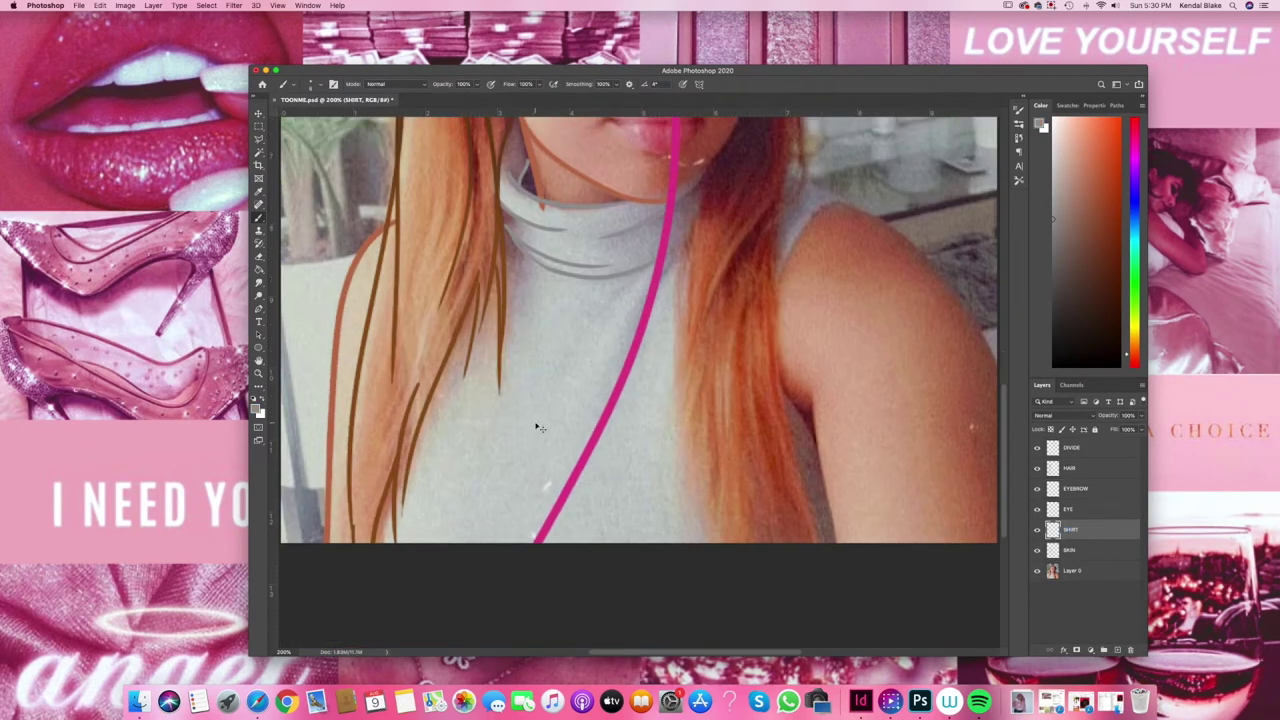
Add a layer named shirt beneath the SKIN layer for the flat colour
key(z)
alt+click(640, 380)
super+click(1105, 649)
double_click(1070, 549)
text(SHIRT)
key(Return)
Paint the sweater area between the hair and the dividing line light grey on the shirt layer
key(ctrl+plus)
key(ctrl+minus)
key(b)
drag(520, 580, 600, 460)
drag(580, 390, 585, 460)
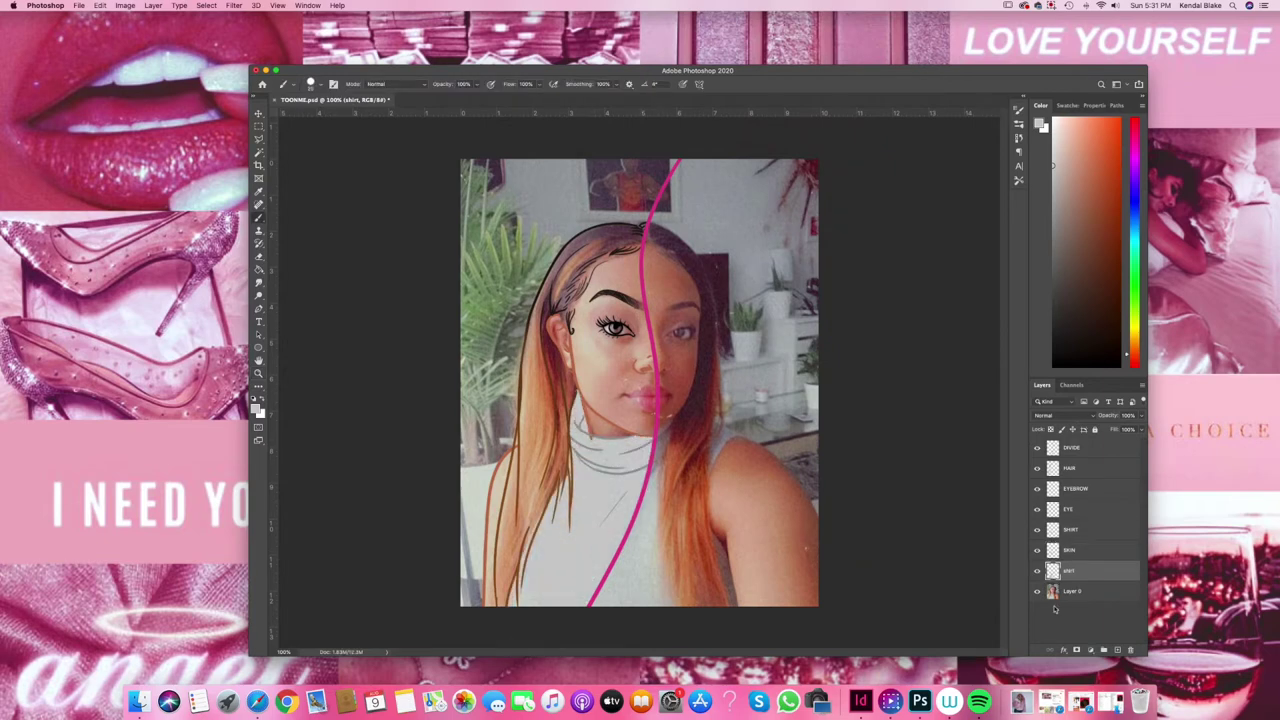
Shade the turtleneck's collar folds with darker grey strokes on the shirt layer
key(super+bracketleft)
key(ctrl+plus)
alt+click(590, 378)
alt+click(700, 420)
drag(725, 400, 668, 425)
drag(720, 440, 635, 465)
drag(665, 425, 625, 428)
drag(716, 420, 708, 451)
Load the shirt layer as a selection, hide its edges and shade the lower sweater with a larger grey brush
super+click(1052, 570)
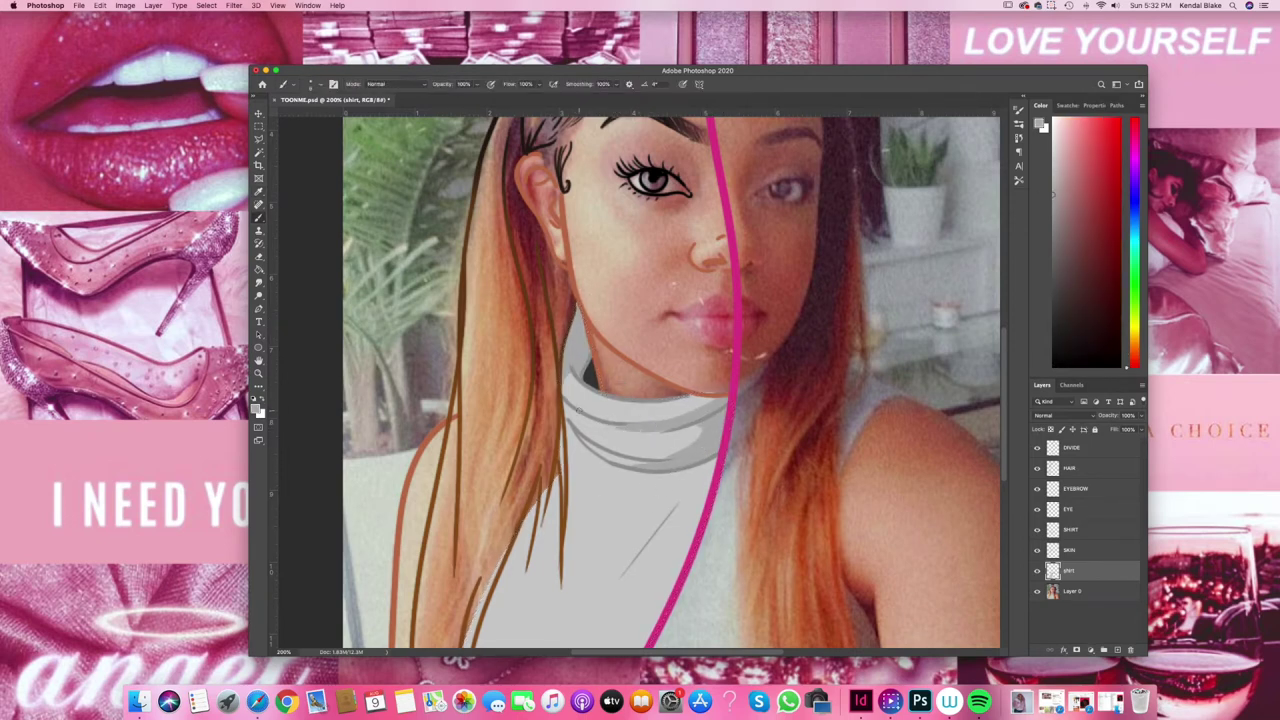
key(h)
drag(560, 440, 472, 559)
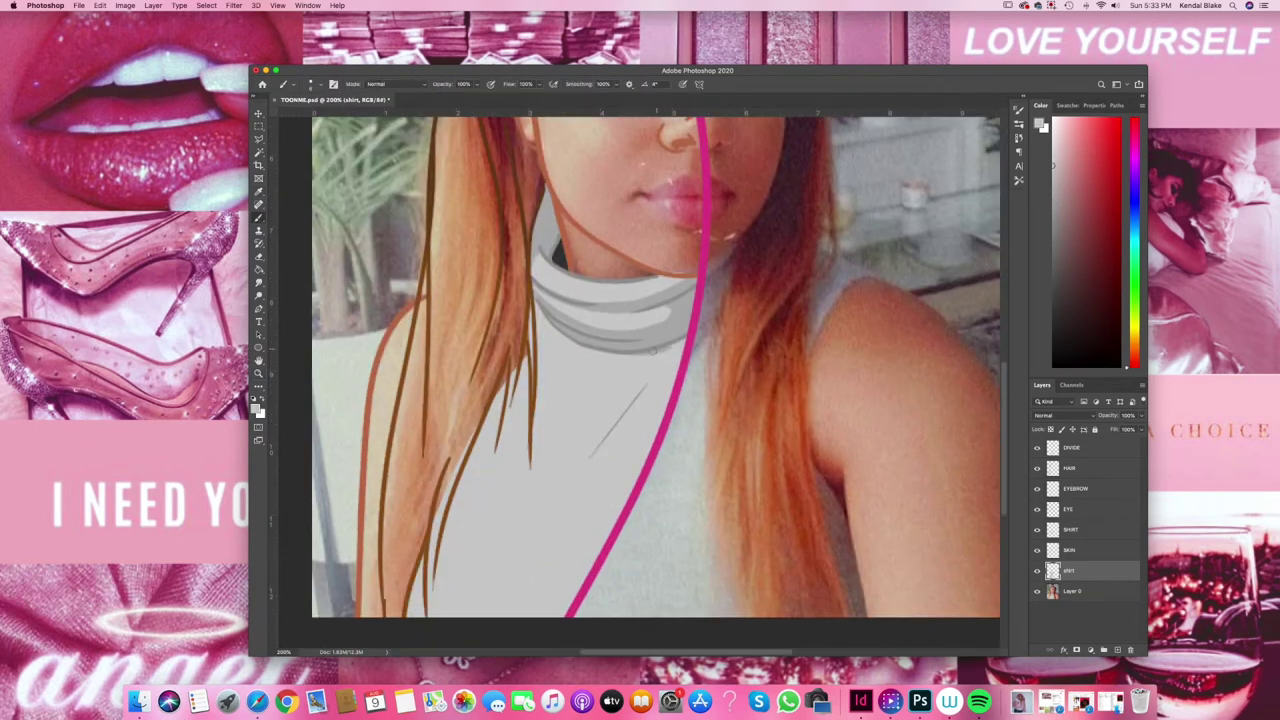
key(super+h)
key(])
key(])
key(])
drag(440, 560, 558, 553)
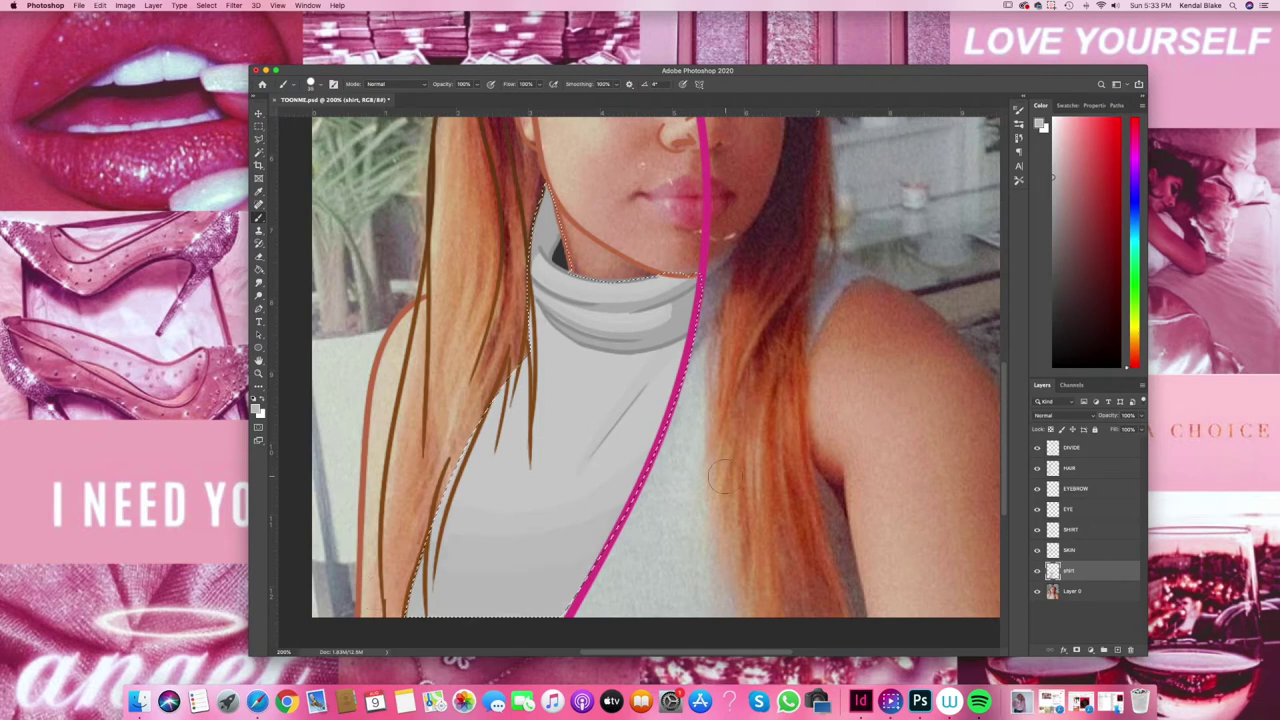
Paint lighter grey highlights across the sweater's chest and along the collar folds with a smaller brush
alt+click(628, 441)
key([)
key([)
mouse_move(470, 485)
mouse_down()
mouse_move(538, 458)
mouse_move(640, 478)
mouse_up()
drag(540, 302, 679, 307)
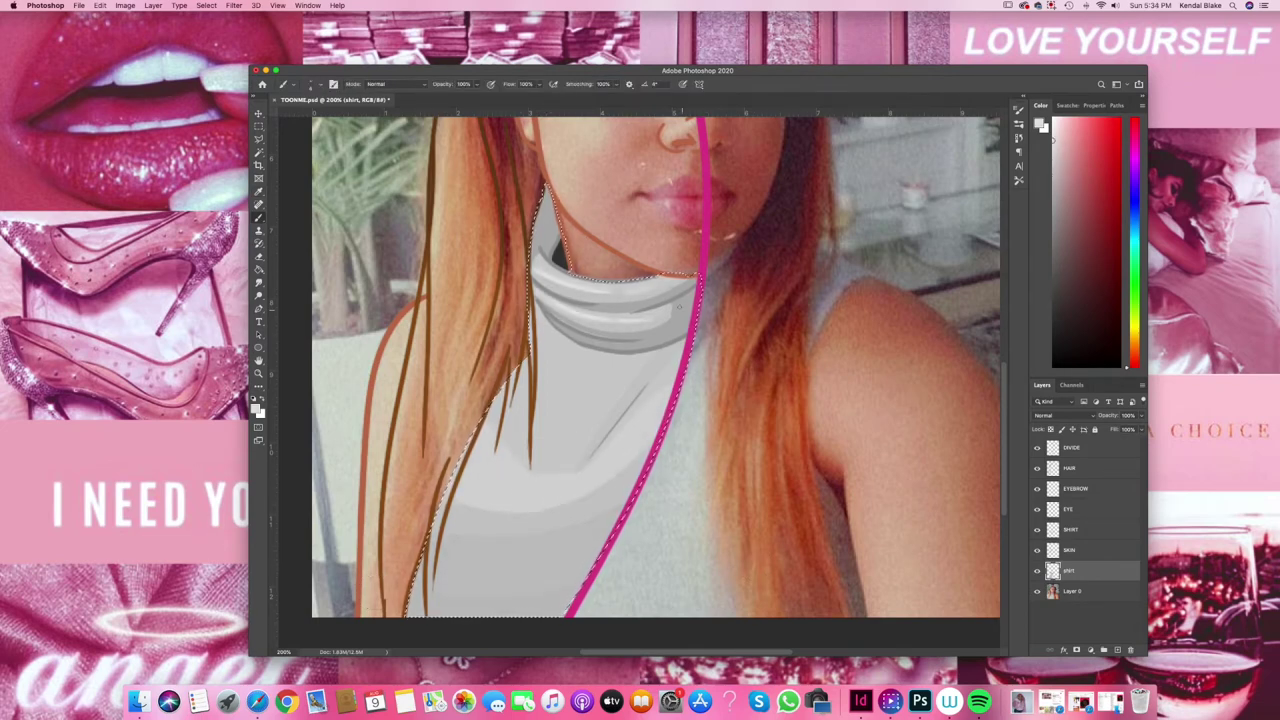
Add a layer named skin above the shirt colour layer
key(super+0)
key(super+shift+n)
text(skin)
key(Return)
Sample a skin tone from the photo and fill the face, ear, neck and arm up to the dividing line
key(super+plus)
key(i)
click(588, 385)
key(b)
mouse_move(700, 235)
mouse_down()
mouse_move(601, 306)
mouse_move(549, 265)
mouse_move(600, 440)
mouse_move(697, 452)
mouse_move(680, 420)
mouse_up()
scroll(680, 420, down, 6)
key(z)
key(super+minus)
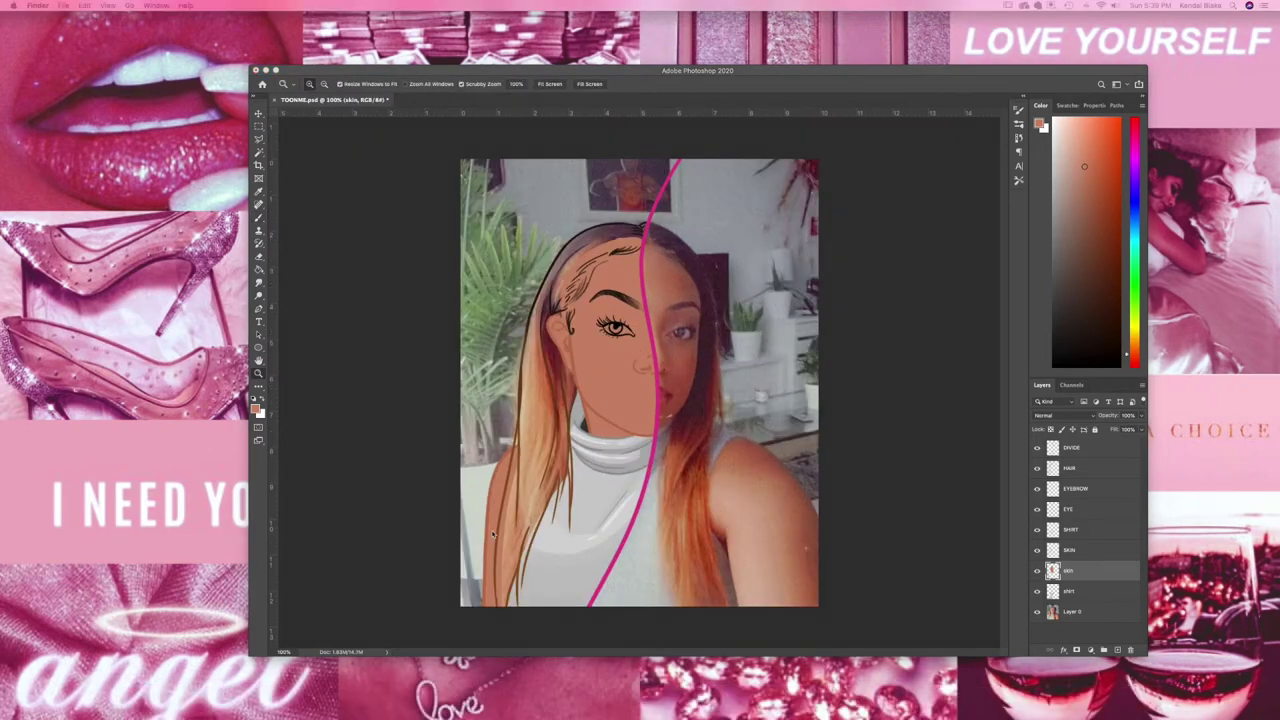
Add a layer named MOUTH beneath the DIVIDE layer
key(super+shift+alt+n)
text(MOUTH)
key(Return)
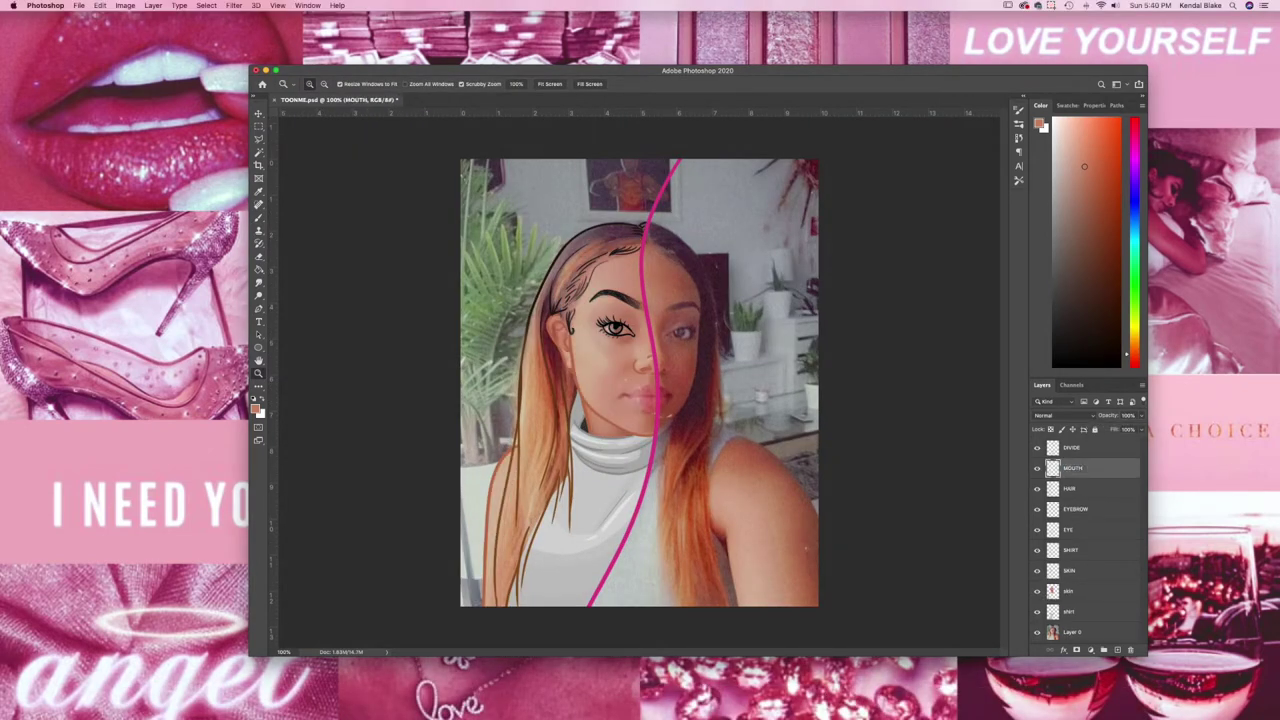
Sample a pink from the lips and outline the upper and lower lip on the MOUTH layer
key(i)
click(669, 392)
key(b)
key(super+plus)
key(super+plus)
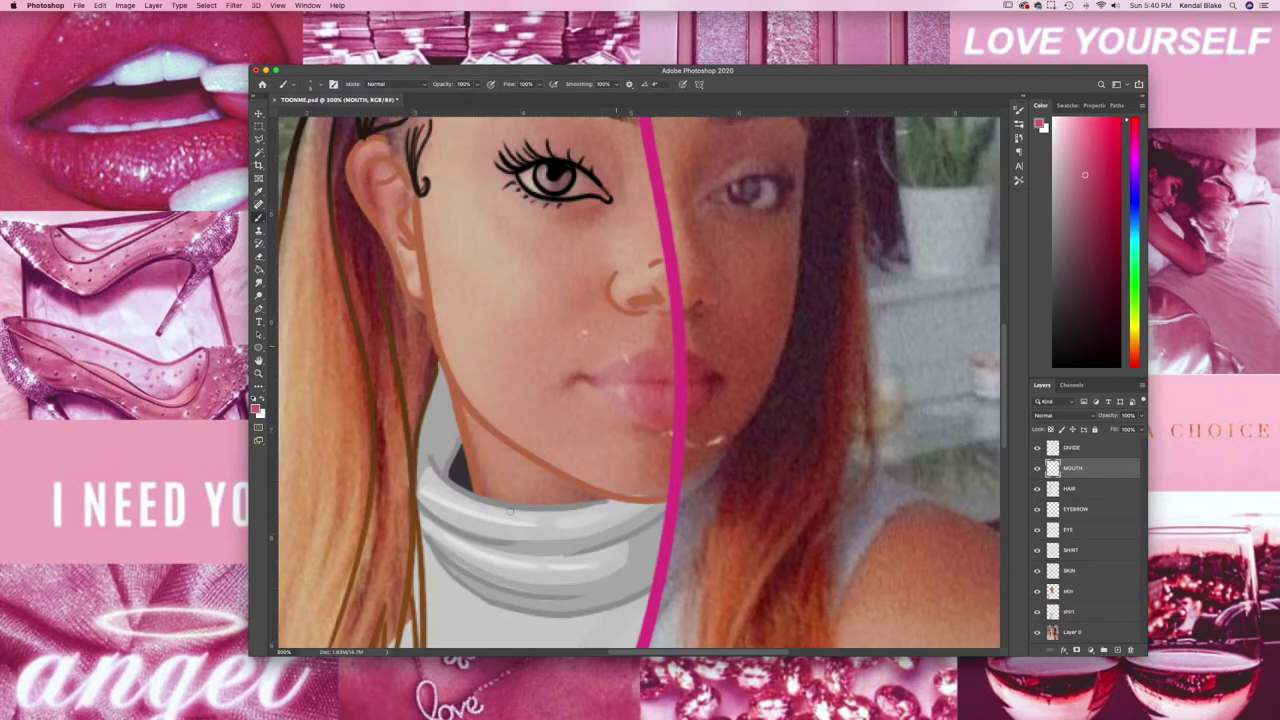
drag(582, 377, 650, 349)
click(1070, 632)
key(5)
click(1072, 468)
mouse_move(578, 380)
mouse_down()
mouse_move(646, 382)
mouse_move(666, 422)
mouse_up()
Add a layer named mouth directly above the skin colour layer
click(1070, 591)
click(1117, 649)
double_click(1072, 591)
text(mouth)
key(Return)
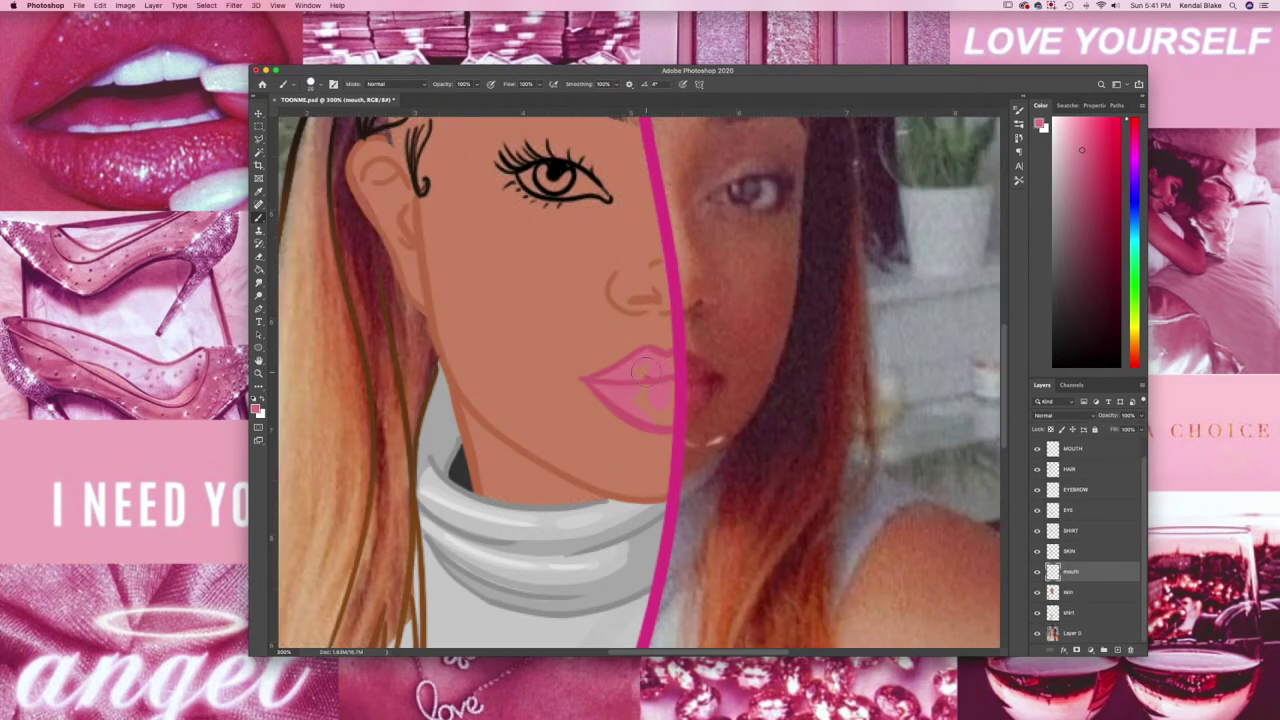
Fill the upper and lower lip with pink inside the outline on the mouth colour layer
drag(598, 388, 668, 420)
drag(600, 356, 664, 384)
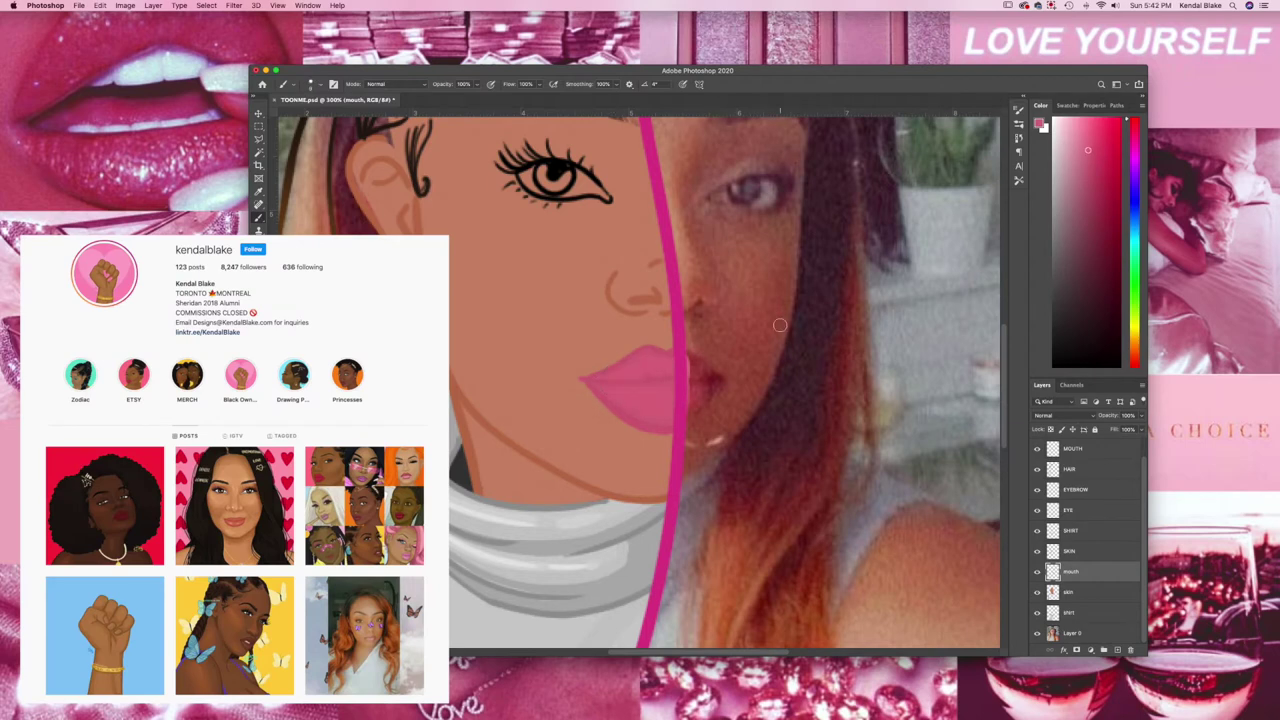
key(super+minus)
key(super+minus)
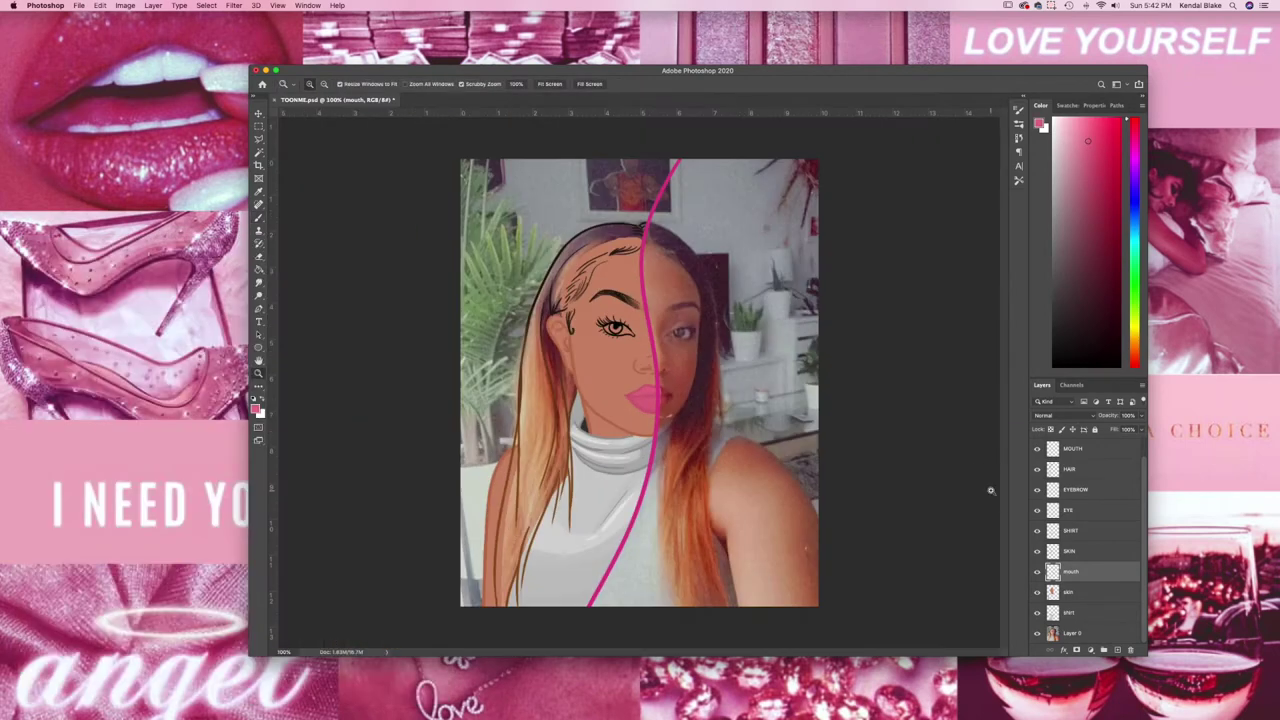
Adjust the hue of the MOUTH outline layer, setting its saturation to +10 and lightness to -12
click(1072, 448)
click(125, 5)
click(300, 105)
drag(269, 189, 275, 189)
drag(269, 214, 277, 214)
drag(269, 238, 263, 238)
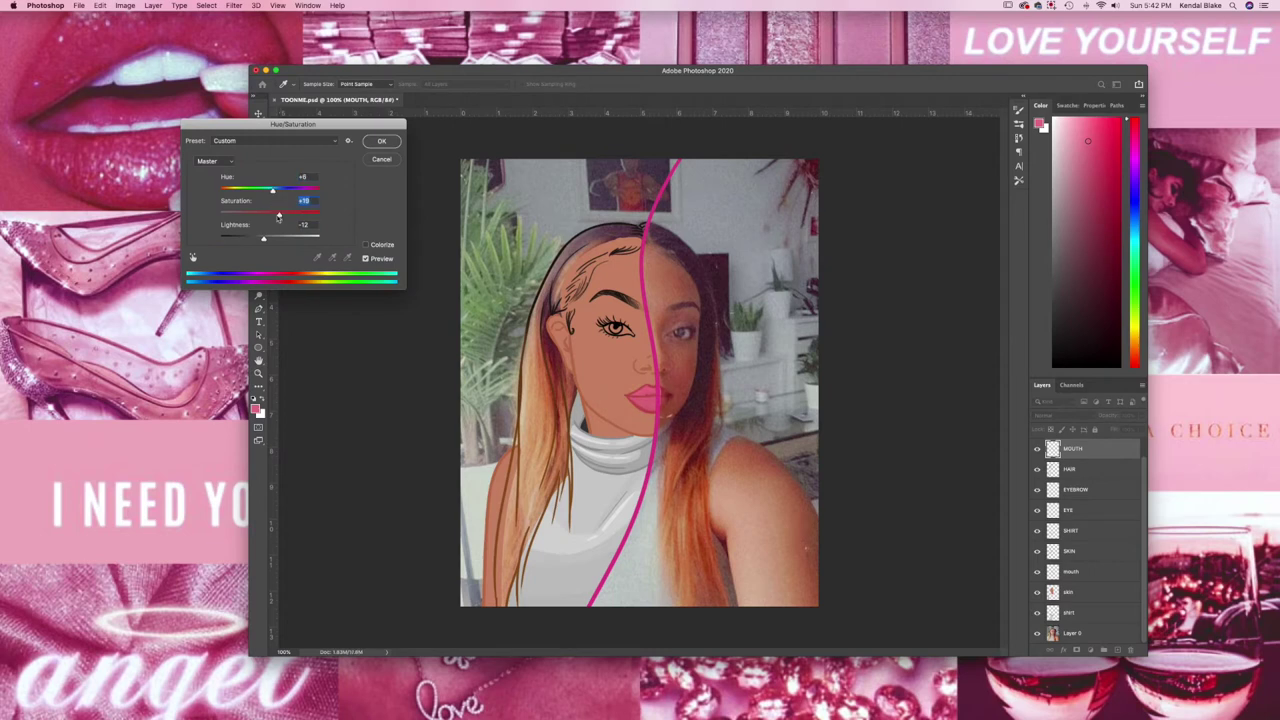
key(Escape)
Adjust the hue and saturation of the mouth colour layer and shade the lips with darker and lighter pinks
click(1072, 571)
key(super+u)
key(Return)
key(super+plus)
key(super+plus)
click(670, 425)
key(b)
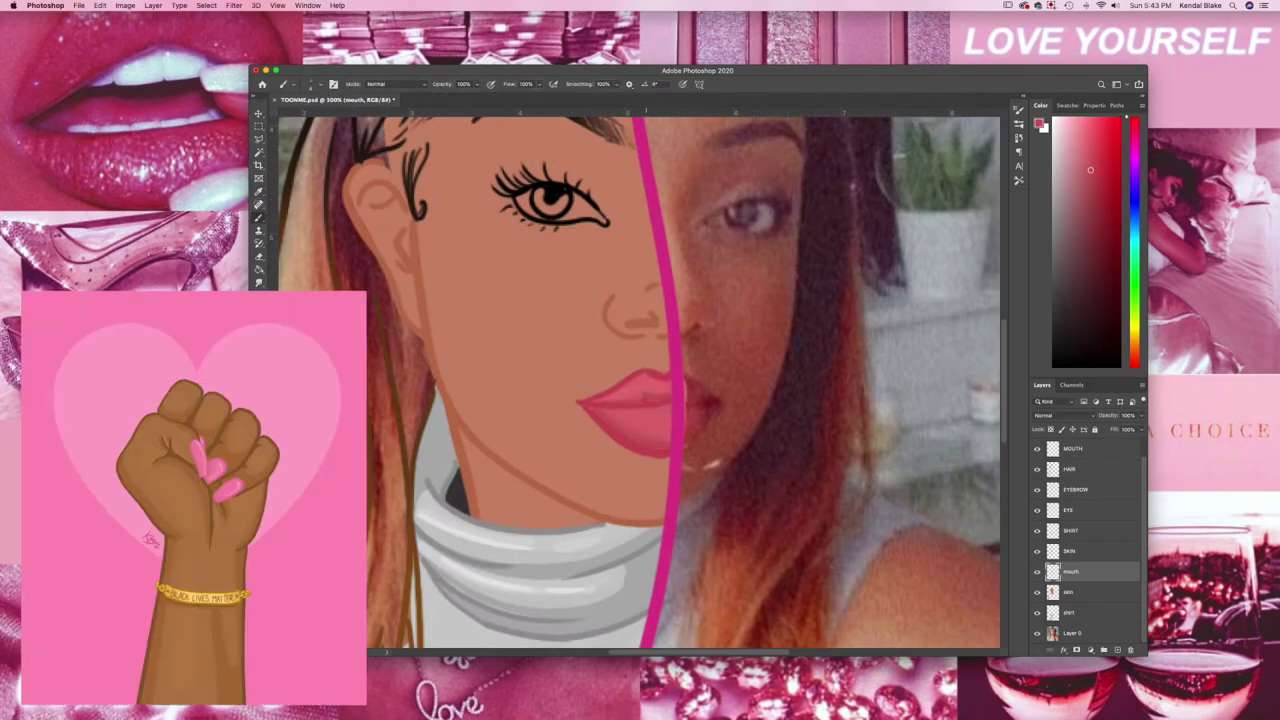
alt+click(719, 465)
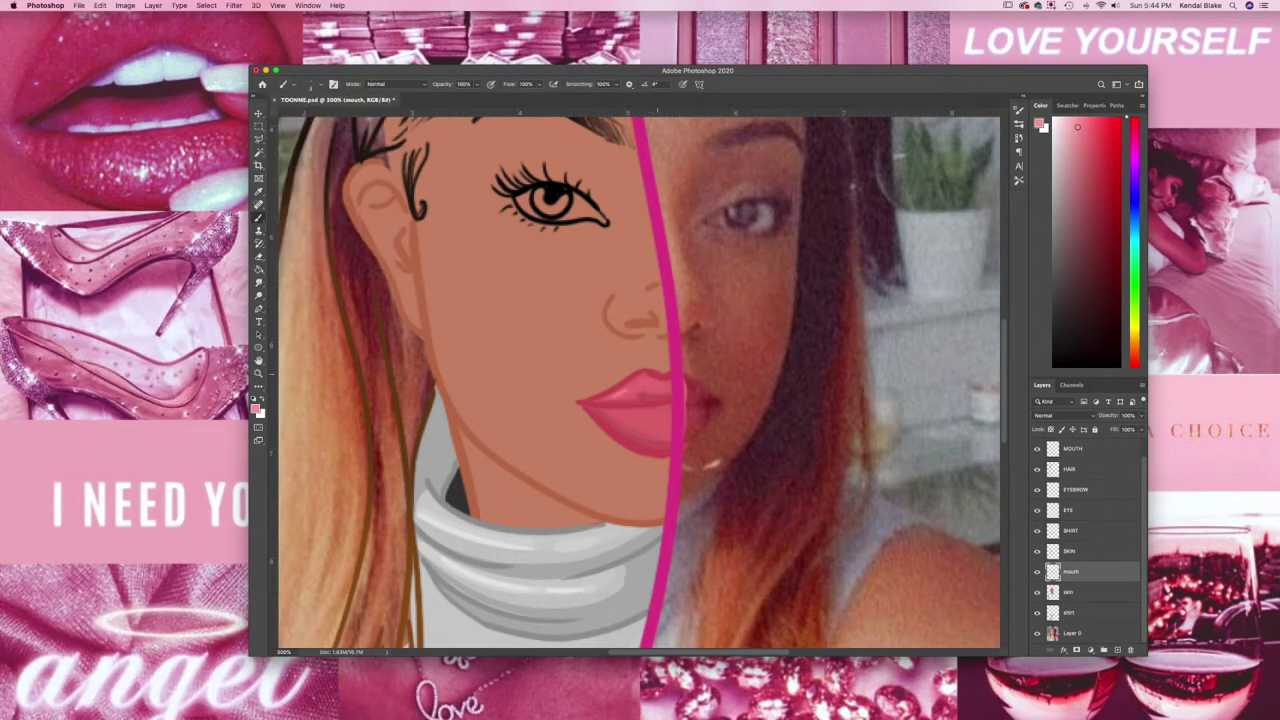
Adjust the hue and saturation of the SKIN outline layer
key(super+0)
click(1069, 551)
click(125, 5)
click(300, 120)
drag(269, 214, 279, 214)
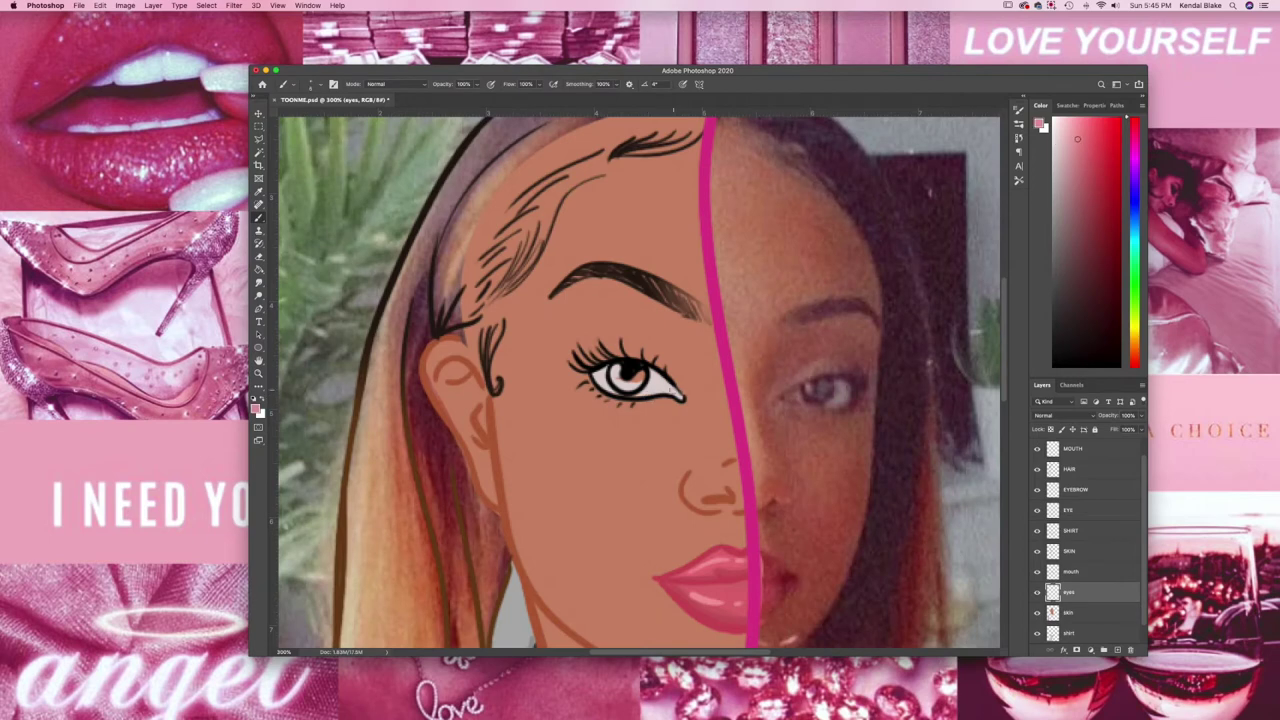
Colour the iris dark brown on the eyes layer and add white highlights to the eye
click(1136, 362)
click(1098, 334)
mouse_move(615, 372)
mouse_down()
mouse_move(640, 388)
mouse_move(612, 373)
mouse_up()
alt+click(617, 375)
key(x)
ctrl+click(621, 371)
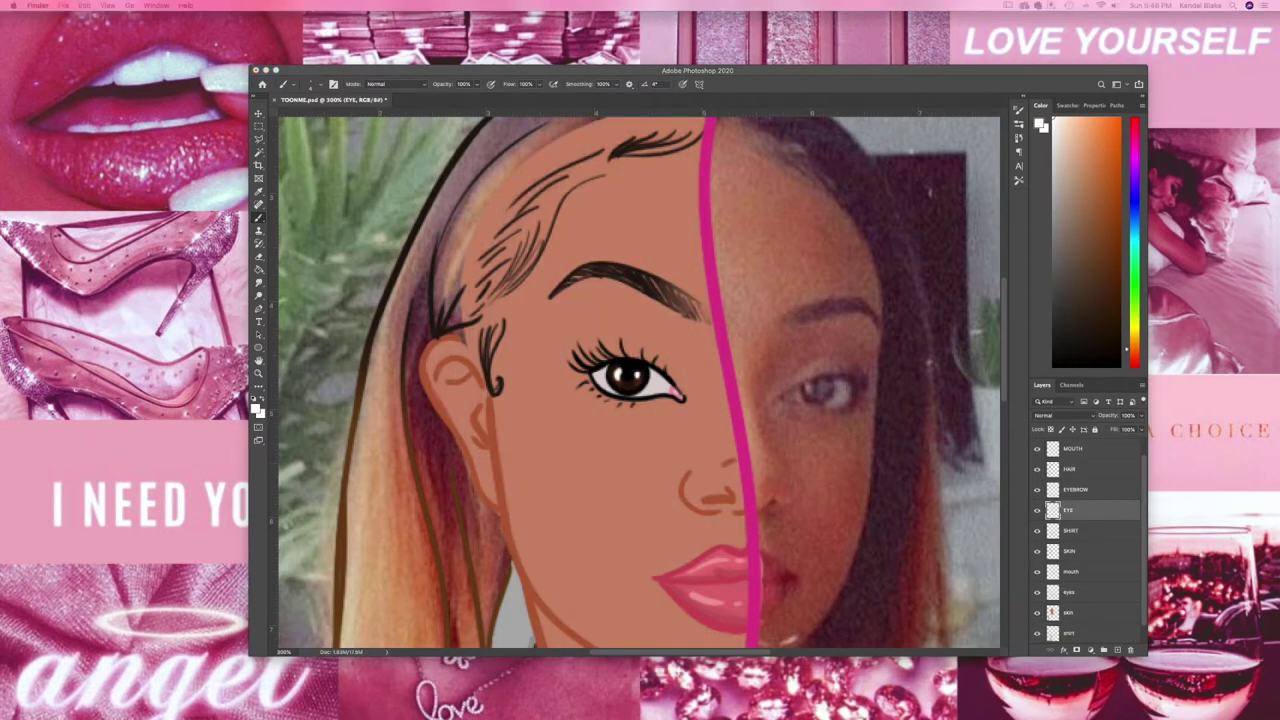
Paint darker brown shadows around the eyelid, nose and neck on the skin layer within its selection, and deselect
scroll(612, 340, down, 1)
ctrl+click(722, 458)
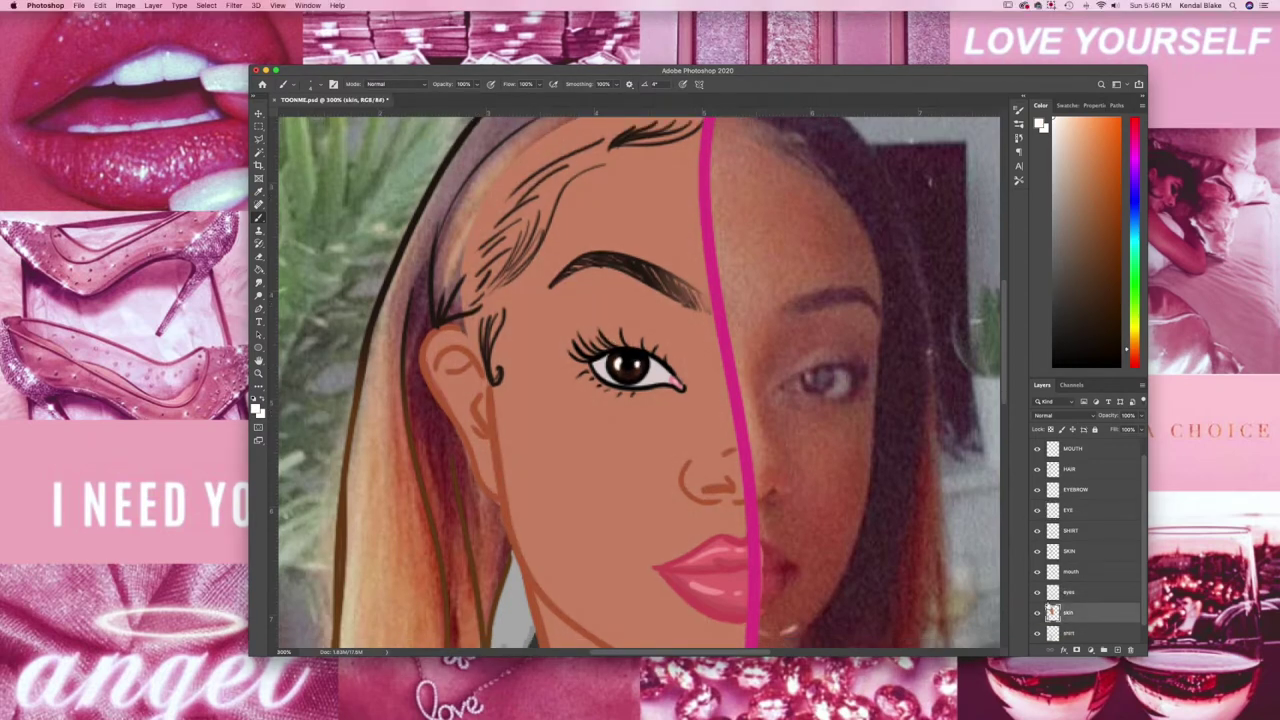
alt+click(722, 458)
mouse_move(630, 281)
mouse_down()
mouse_move(755, 460)
mouse_move(730, 506)
mouse_move(703, 400)
mouse_move(730, 426)
mouse_move(691, 395)
mouse_up()
scroll(693, 410, down, 3)
mouse_move(498, 325)
mouse_down()
mouse_move(510, 424)
mouse_move(690, 605)
mouse_move(740, 565)
mouse_move(695, 623)
mouse_move(560, 580)
mouse_move(560, 615)
mouse_up()
scroll(600, 600, down, 2)
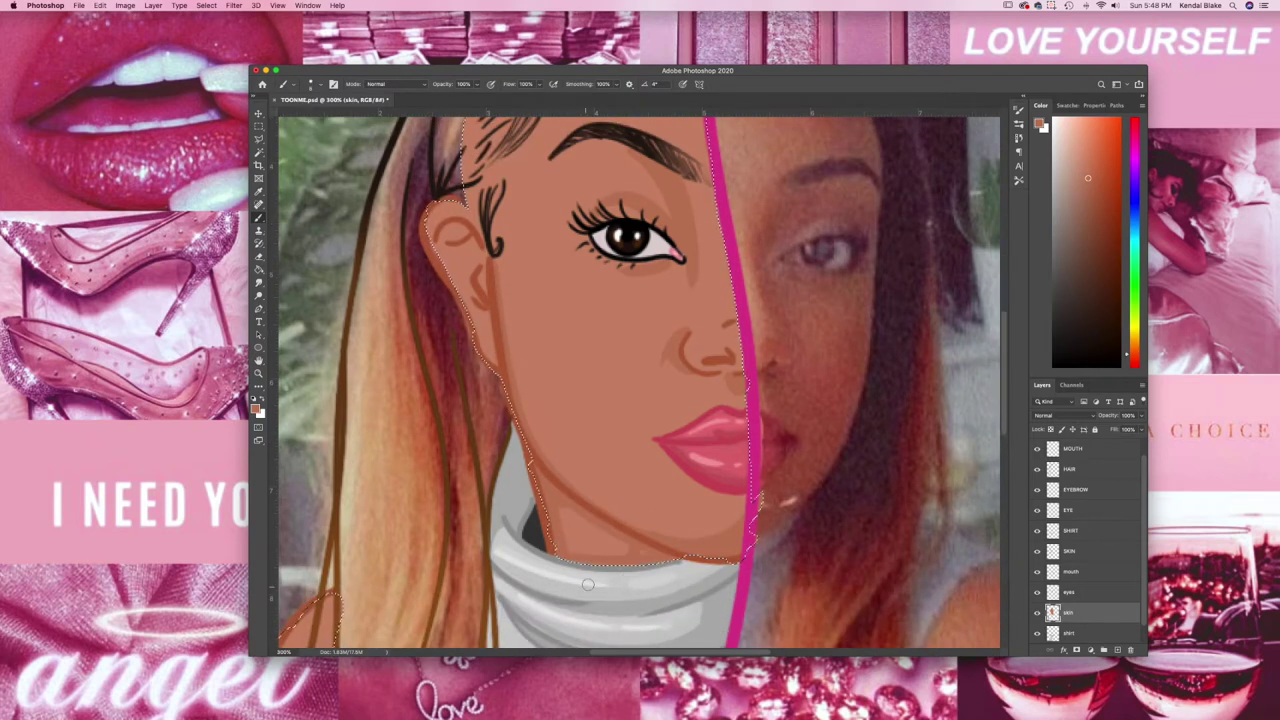
scroll(638, 568, up, 3)
key(super+d)
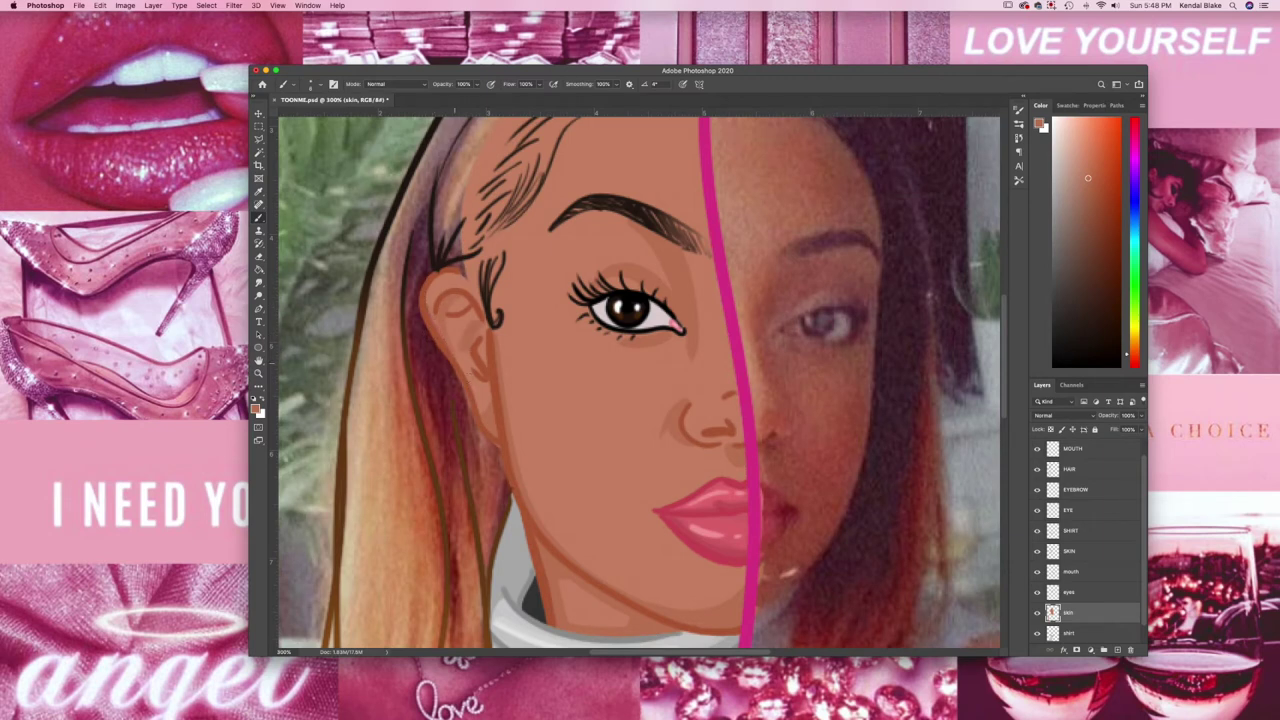
Load the painted area of the skin layer as a selection
scroll(465, 302, down, 5)
scroll(465, 302, up, 3)
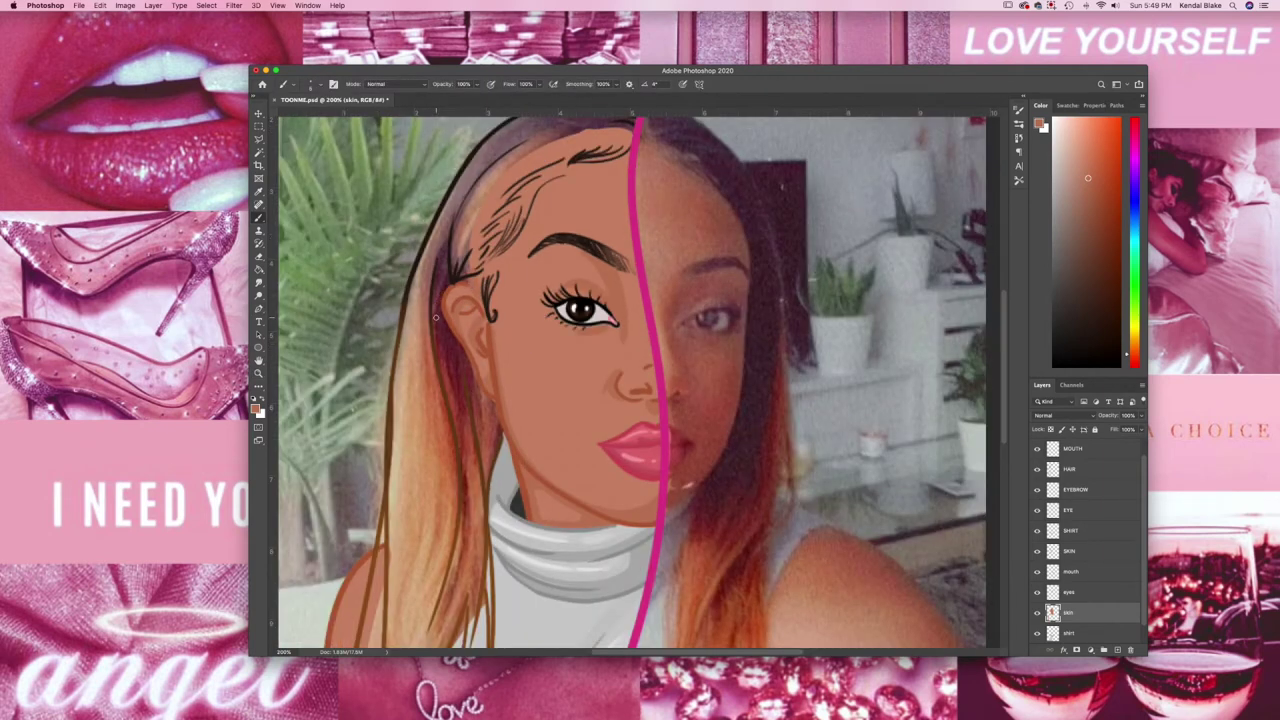
scroll(435, 317, down, 10)
super+click(1052, 612)
scroll(640, 380, up, 10)
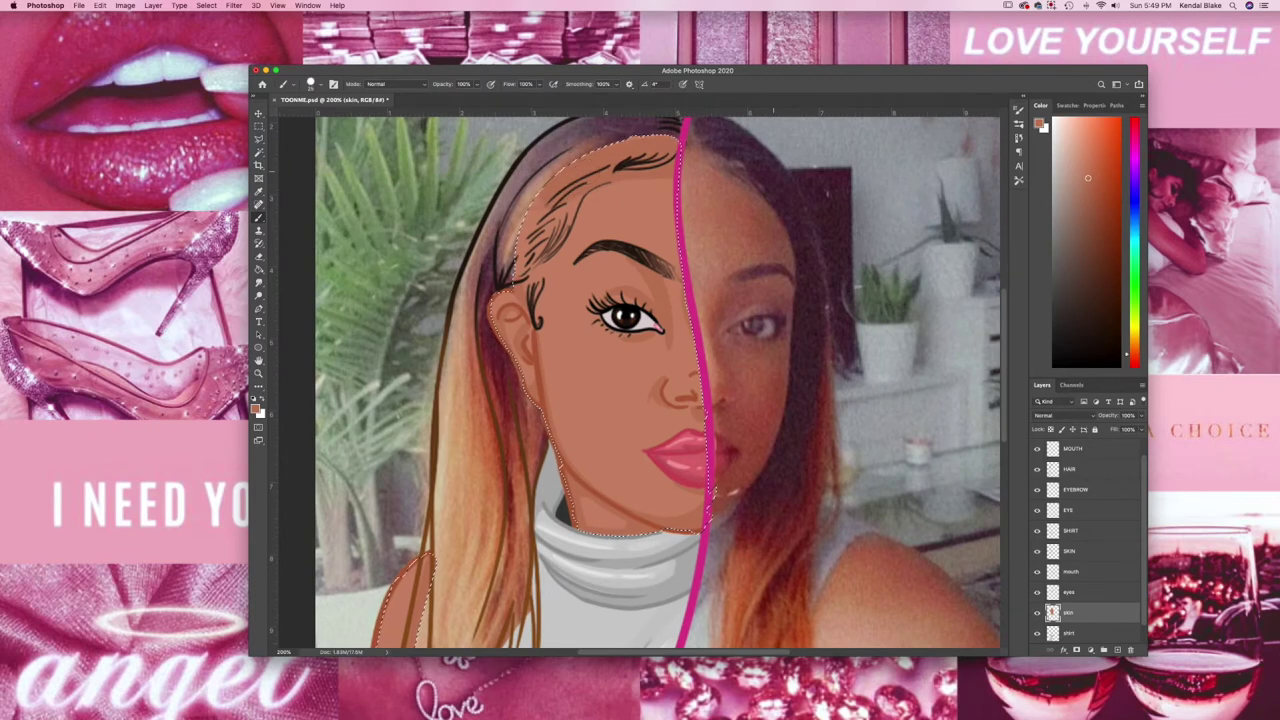
Try painting lighter highlight strokes across the cheek with a paler skin tone
click(1081, 156)
drag(546, 301, 616, 371)
drag(591, 326, 631, 396)
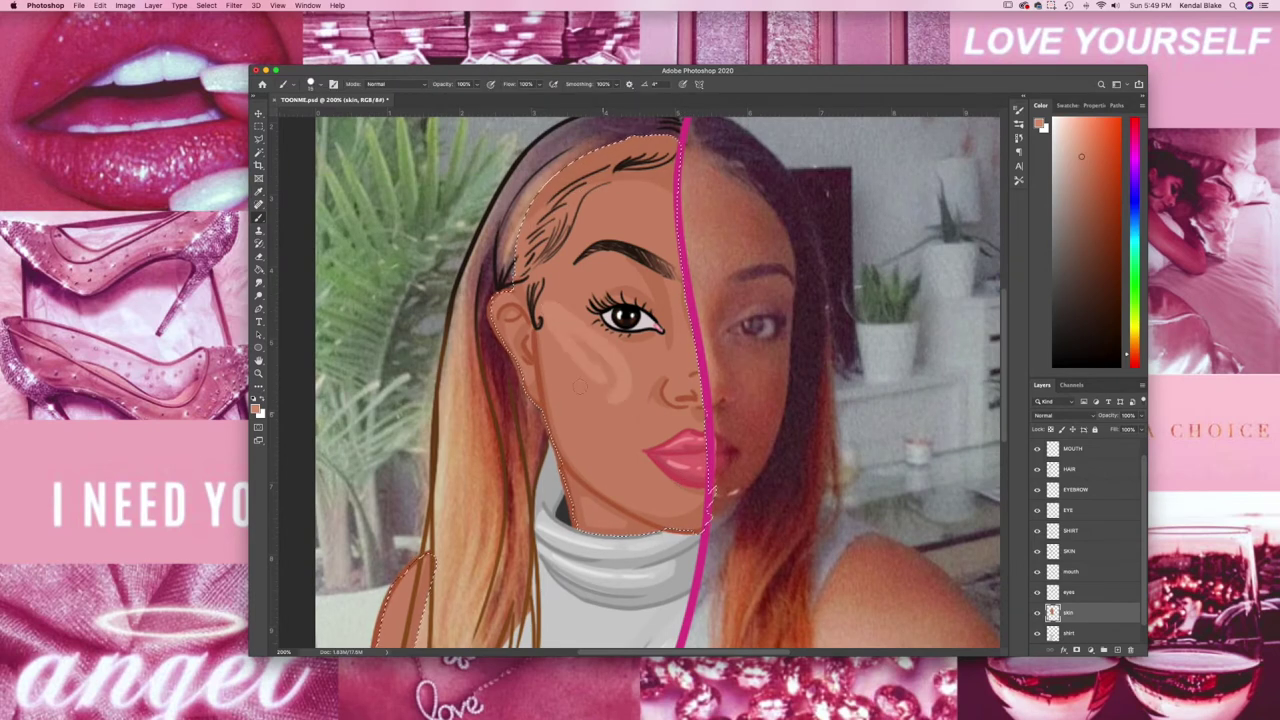
key(super+z)
key(super+z)
Paint lighter highlights on the forehead and cheek with a sampled skin tone, and deselect the skin area
alt+click(625, 189)
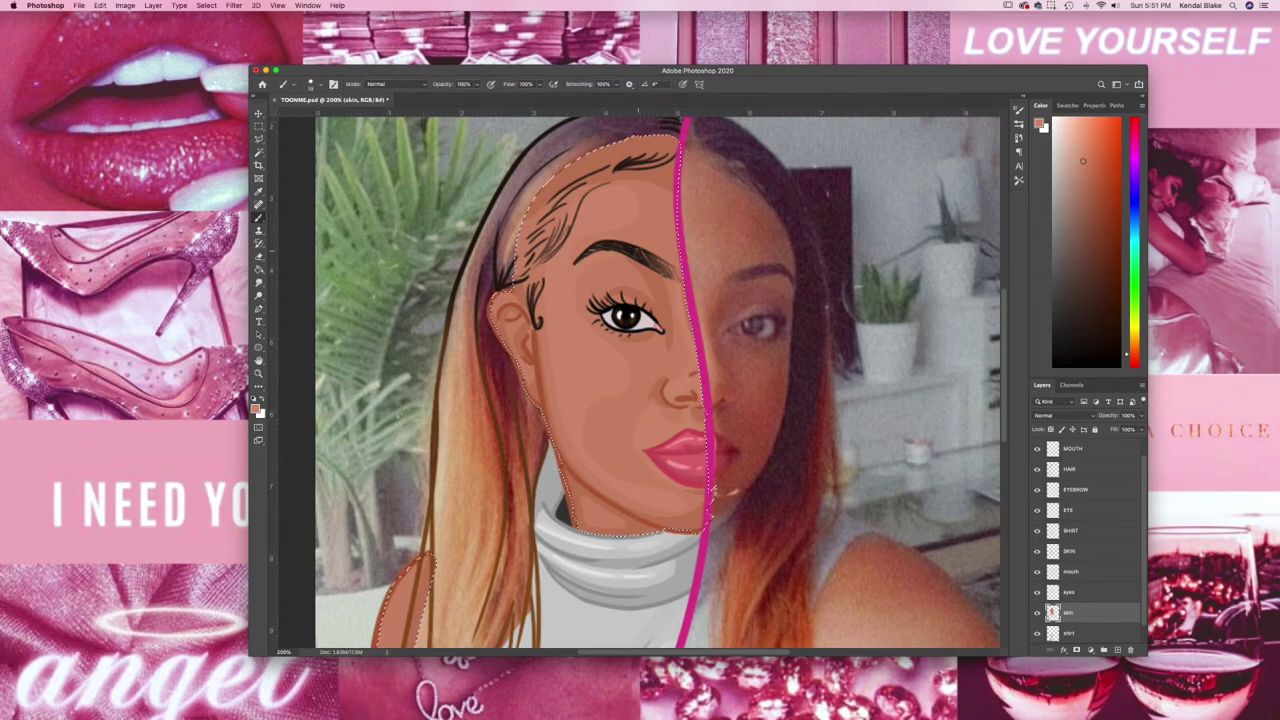
key(])
key(])
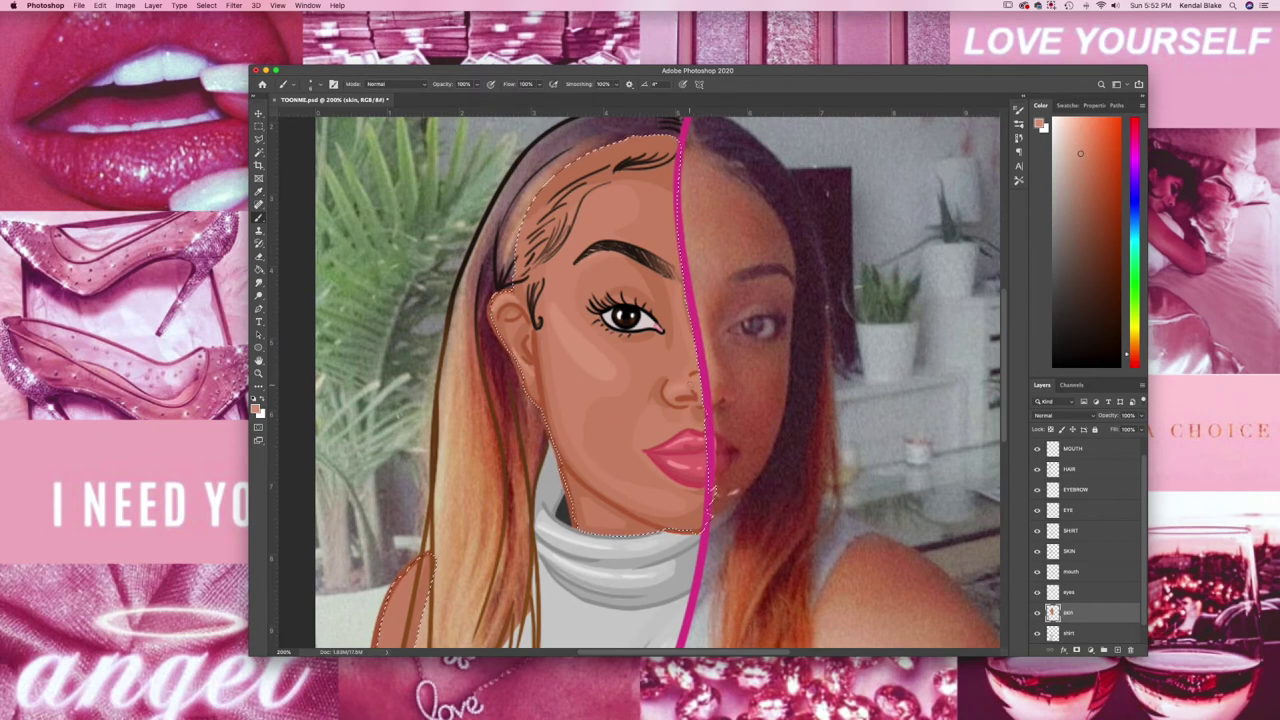
key(super+d)
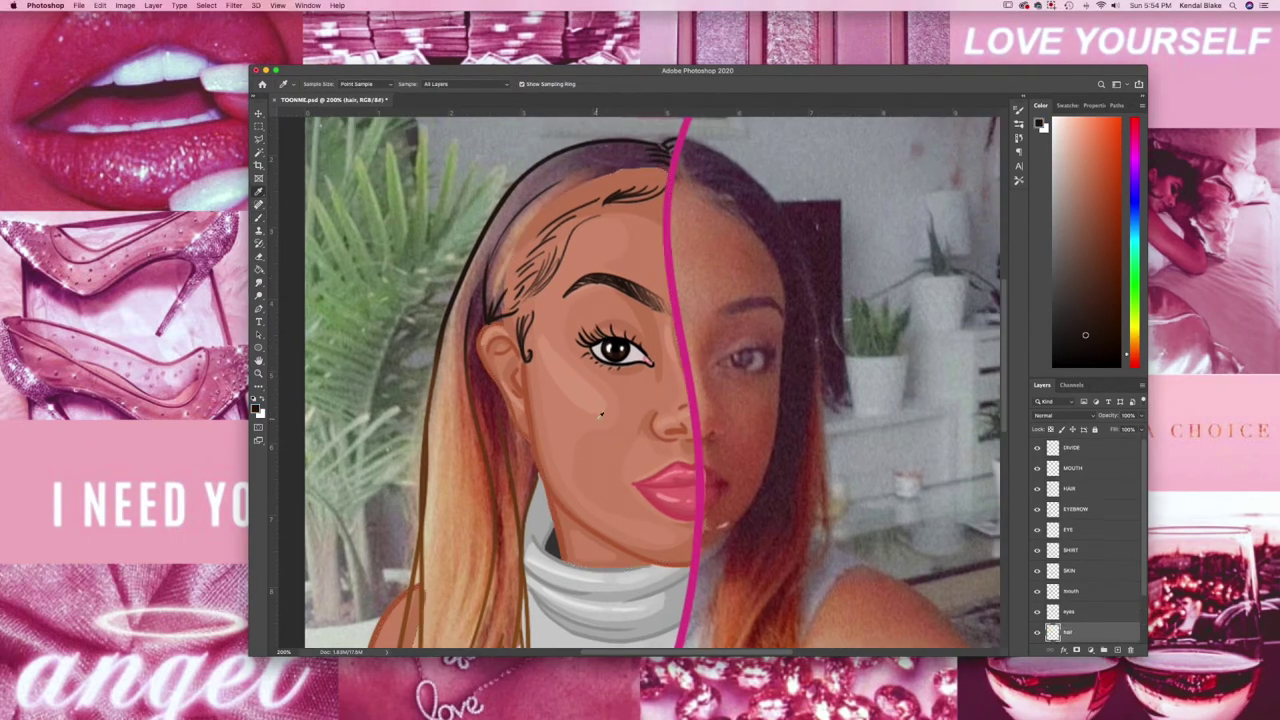
Paint the crown and upper side of the hair dark brown on the hair layer
key(b)
mouse_move(545, 172)
mouse_down()
mouse_move(660, 145)
mouse_move(666, 156)
mouse_up()
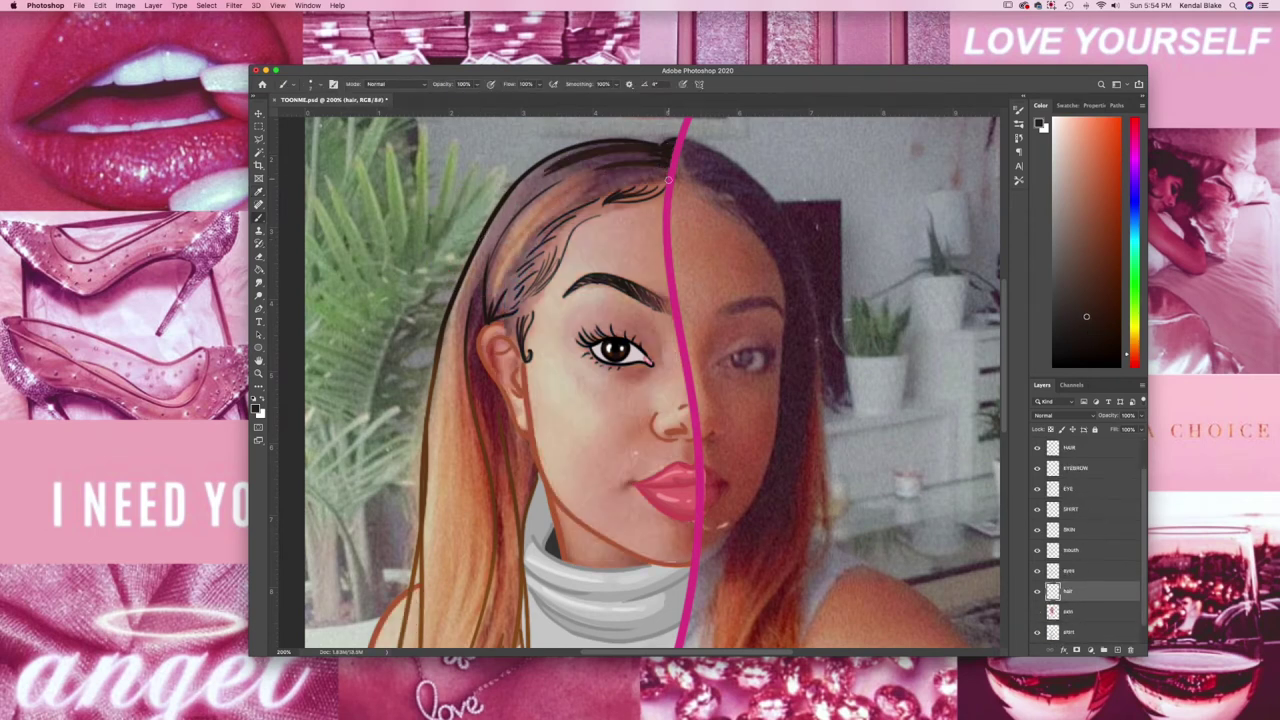
scroll(668, 180, up, 2)
mouse_move(690, 262)
mouse_down()
mouse_move(535, 308)
mouse_move(520, 295)
mouse_up()
mouse_move(700, 255)
mouse_down()
mouse_move(681, 268)
mouse_move(549, 214)
mouse_move(480, 240)
mouse_move(326, 563)
mouse_move(628, 270)
mouse_up()
mouse_move(550, 322)
mouse_down()
mouse_move(337, 537)
mouse_move(429, 409)
mouse_move(387, 571)
mouse_move(356, 558)
mouse_up()
Fill the long side section of the hair with dark brown down to the bottom of the portrait
scroll(345, 548, down, 1)
drag(600, 250, 535, 535)
drag(595, 300, 604, 563)
scroll(604, 563, down, 1)
drag(575, 240, 586, 427)
drag(600, 270, 610, 580)
scroll(600, 560, up, 1)
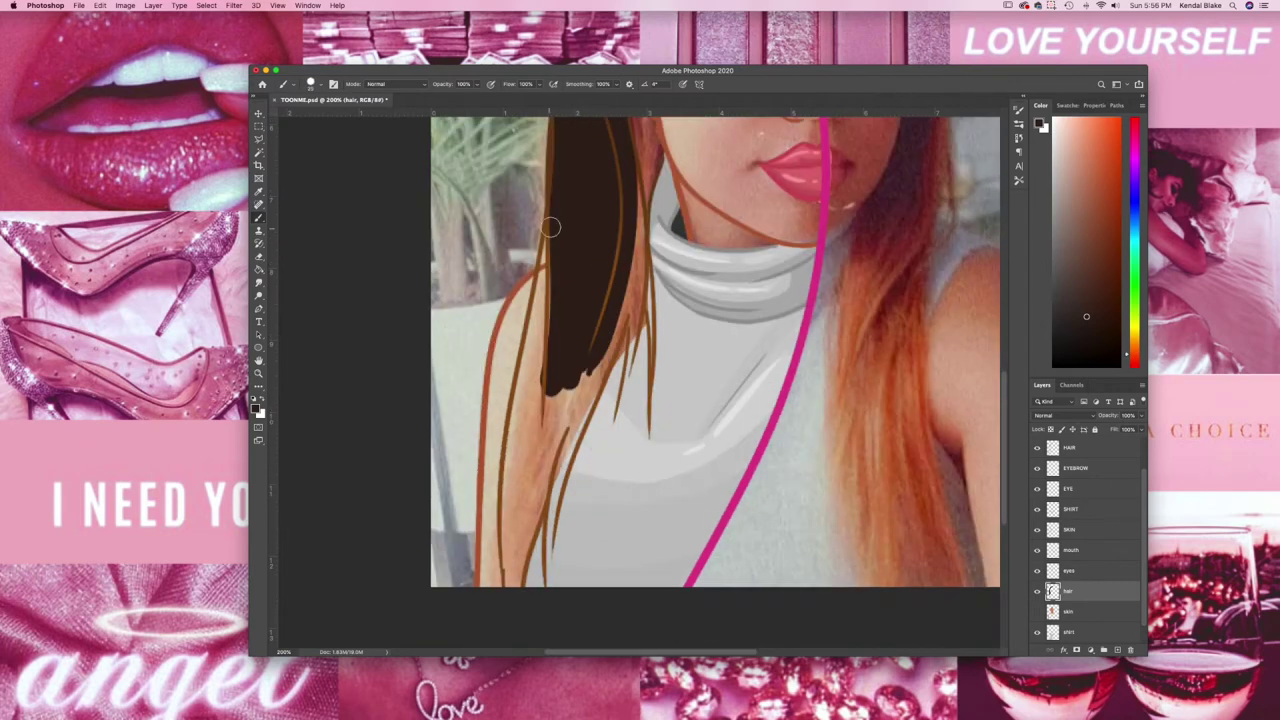
drag(540, 235, 500, 585)
Fill the remaining strand ends over the turtleneck with dark brown inside the hair outline
click(1053, 591)
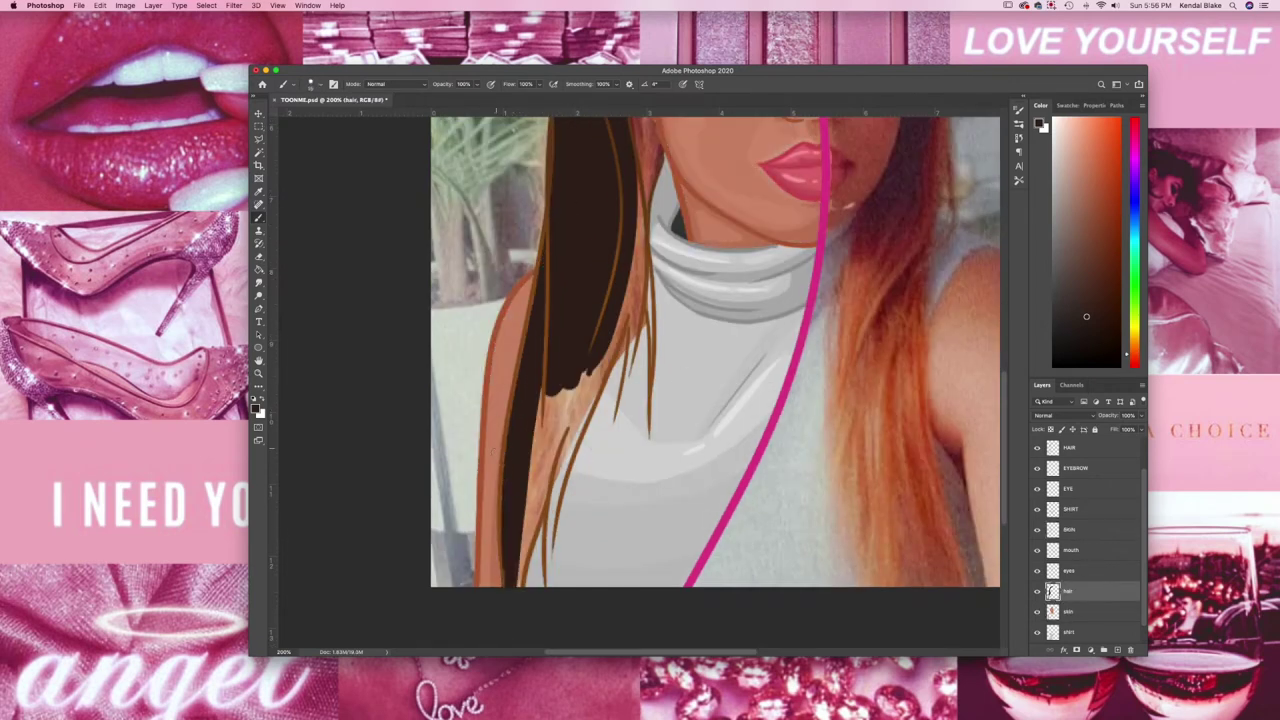
drag(608, 348, 645, 324)
drag(658, 442, 529, 449)
drag(530, 400, 620, 300)
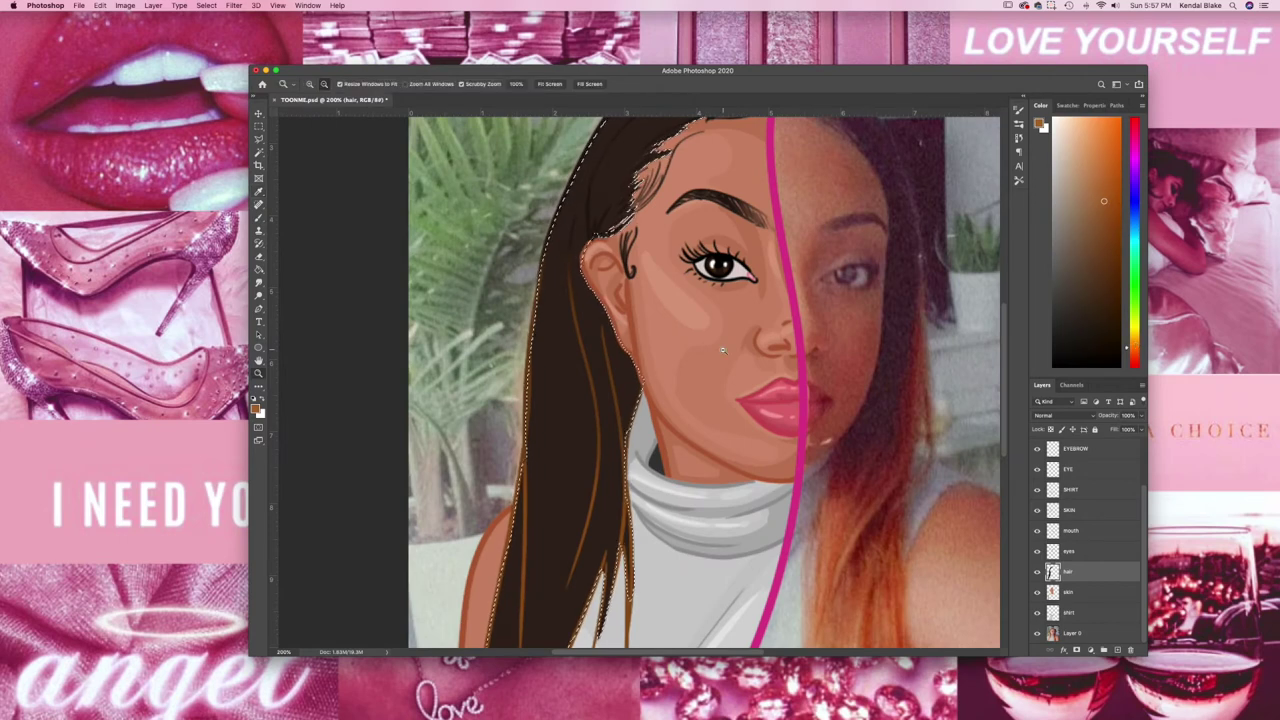
Blend a soft orange-brown gradient into the lower hair within the hair selection, using a low-opacity brush
alt+click(970, 320)
key(b)
click(312, 83)
key(Escape)
mouse_move(534, 430)
mouse_down()
mouse_move(560, 500)
mouse_move(555, 480)
mouse_move(510, 545)
mouse_move(549, 426)
mouse_move(540, 585)
mouse_move(520, 590)
mouse_move(557, 520)
mouse_up()
key(z)
alt+click(605, 563)
click(540, 490)
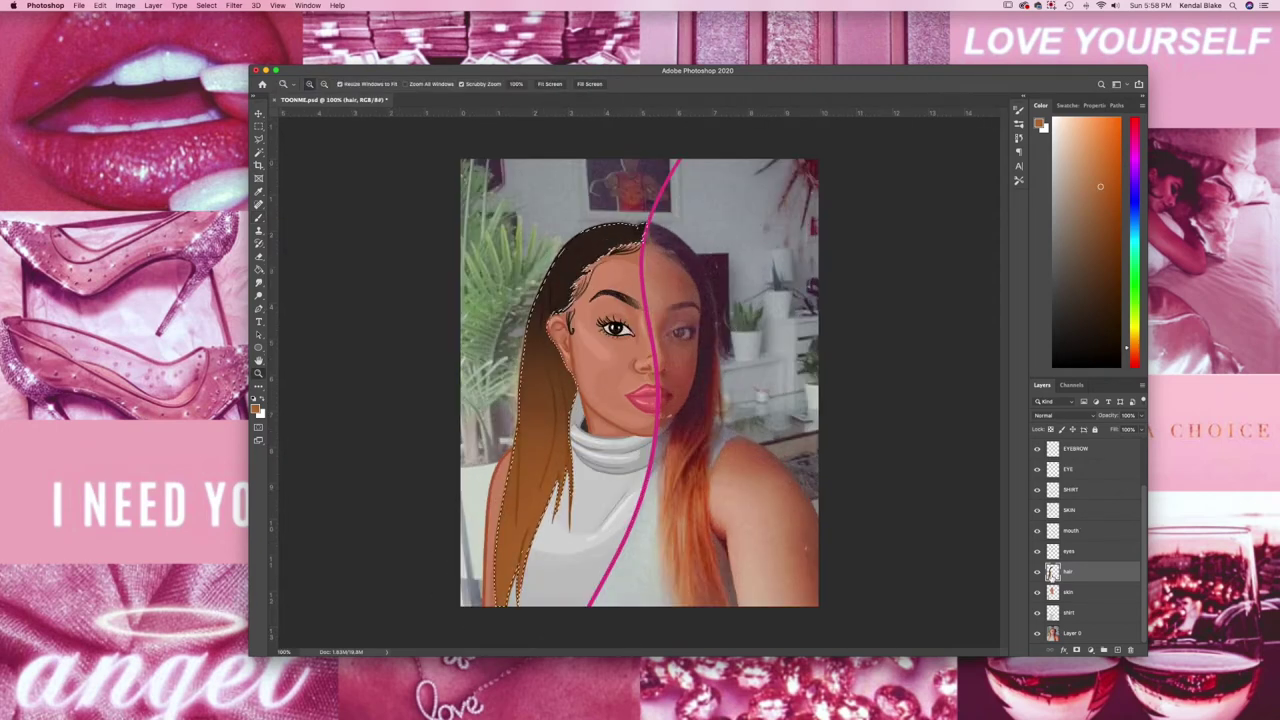
Add a new layer above the hair colour layer and set the brush opacity and flow to 100%
key(super+shift+alt+n)
key(super+d)
key(super+equal)
key(b)
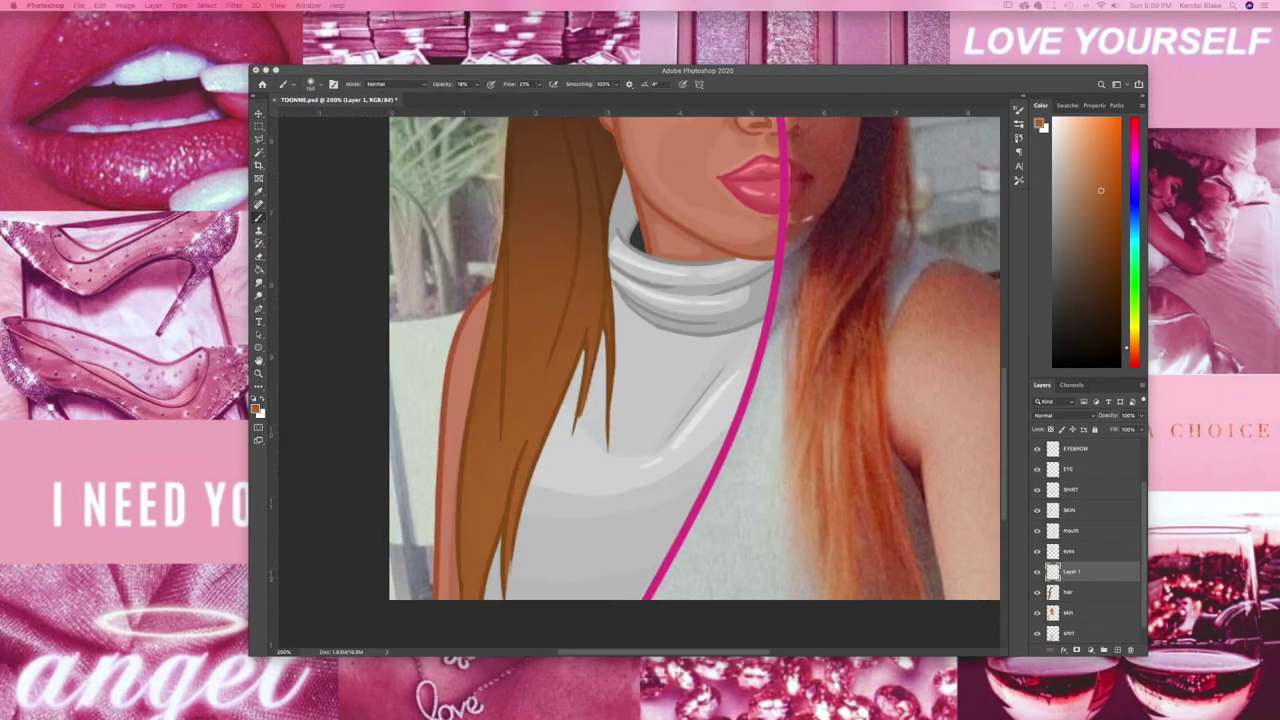
key(0)
key(shift+0)
Paint thin brown strands along the hair length on the new layer, within the restored hair selection
key(super+shift+d)
key(super+h)
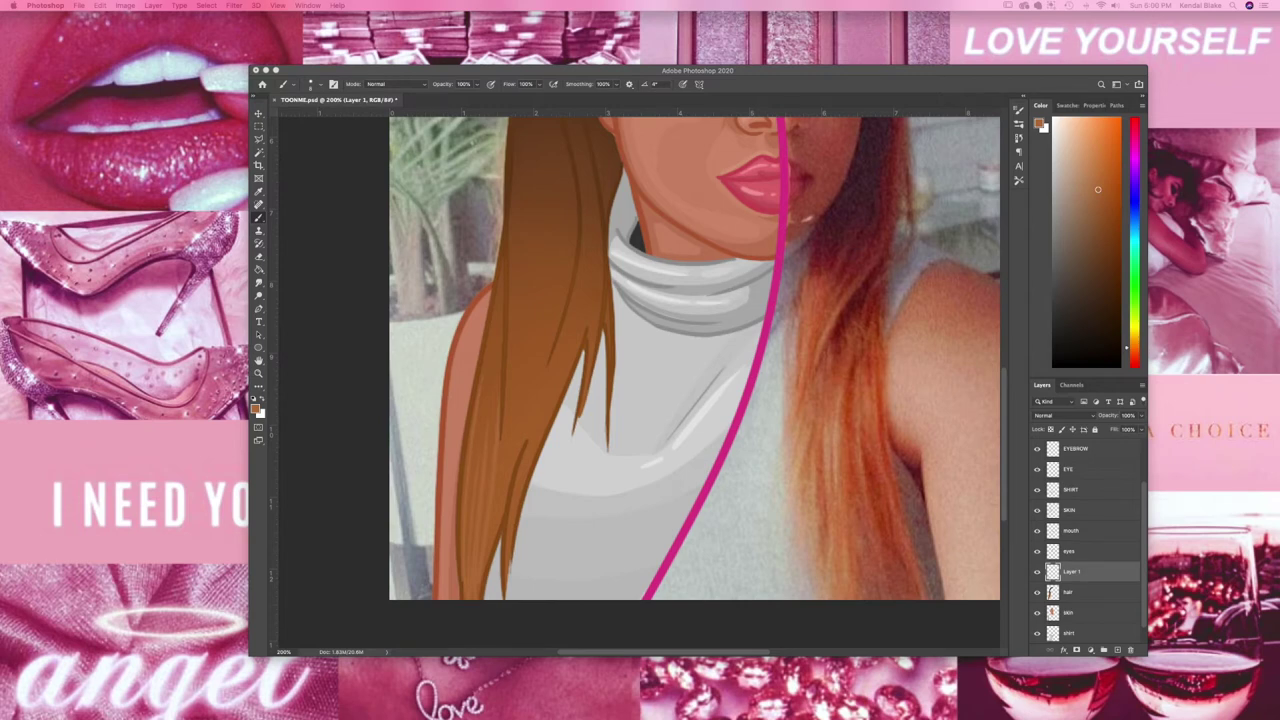
key(super+h)
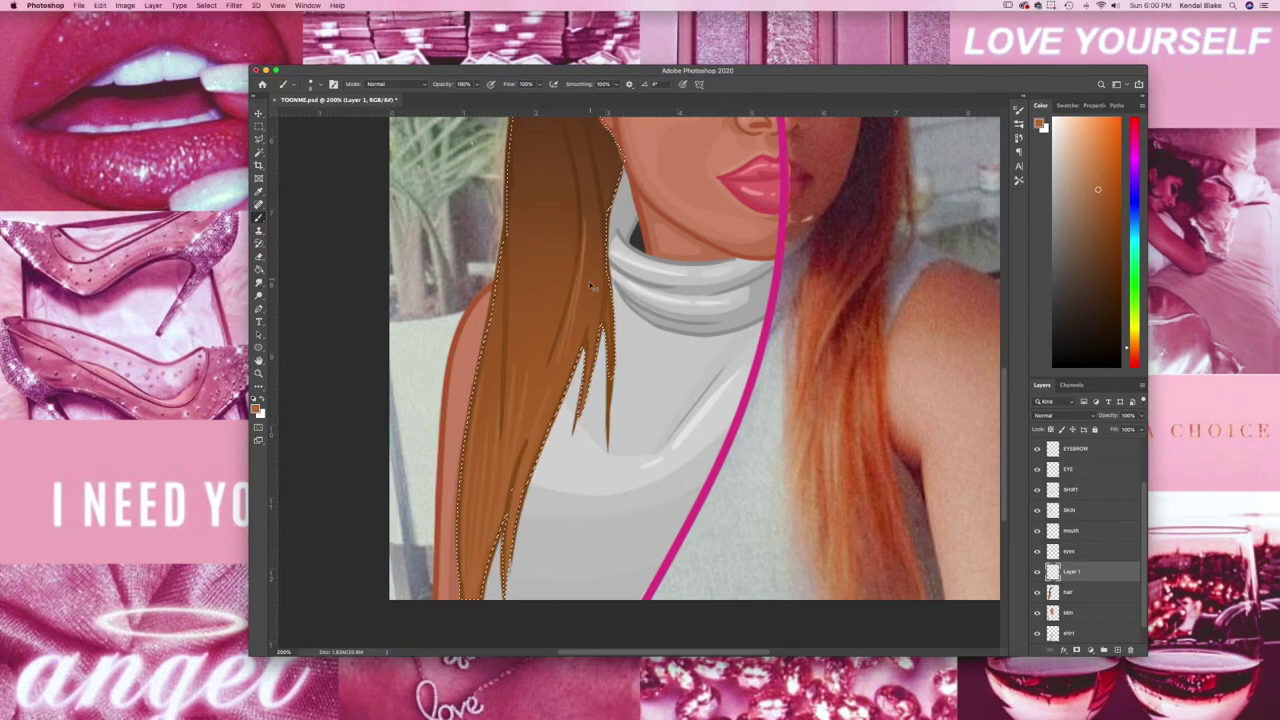
scroll(591, 287, up, 5)
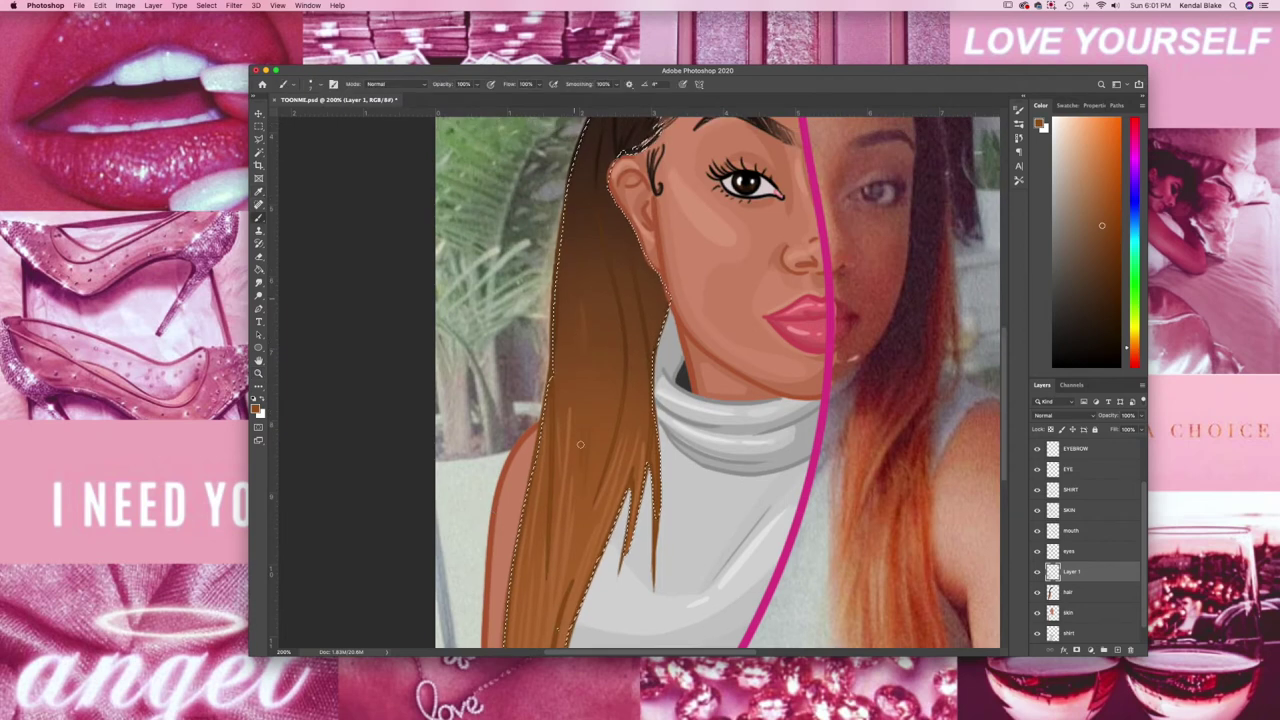
drag(598, 316, 602, 382)
alt+click(587, 281)
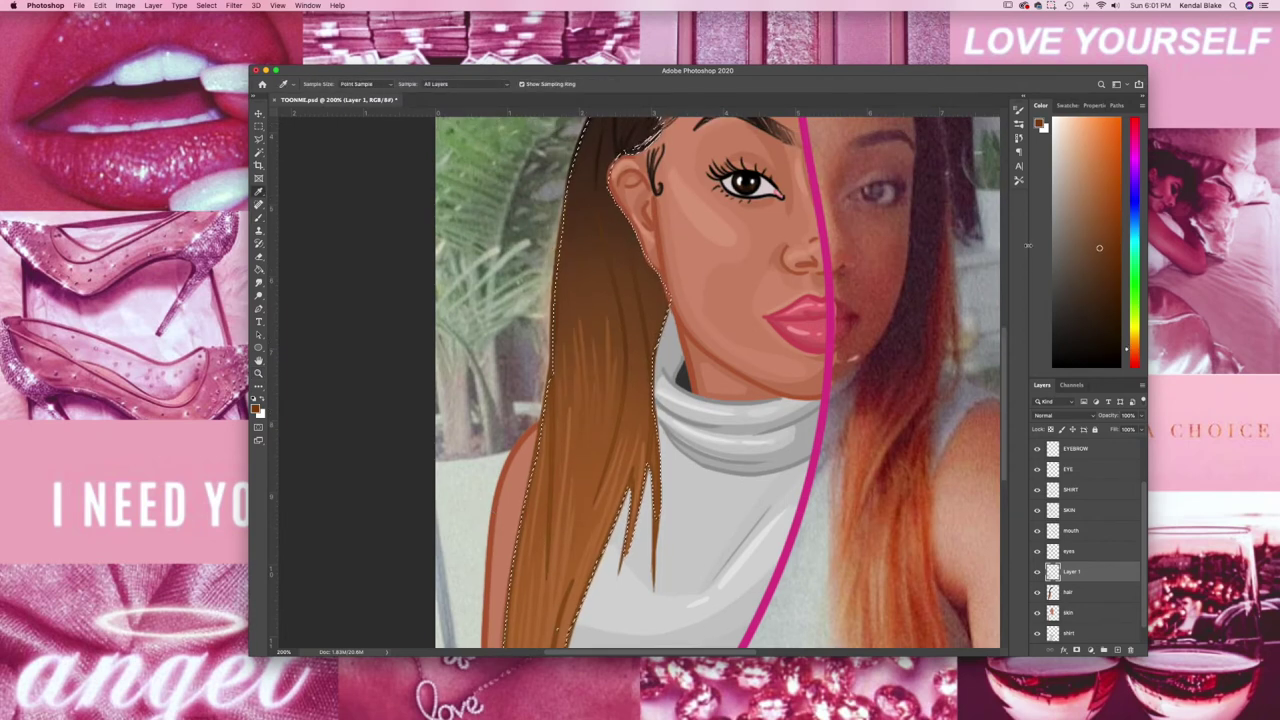
scroll(636, 439, up, 3)
alt+click(591, 288)
drag(662, 300, 668, 228)
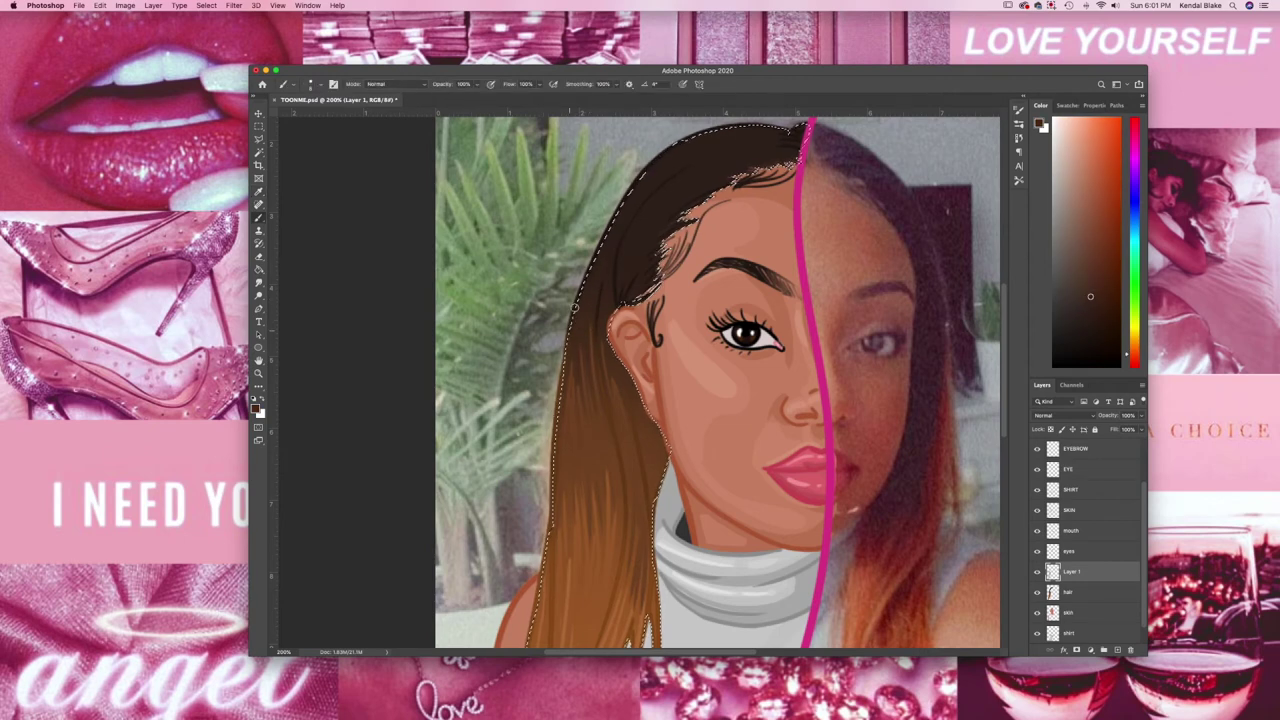
Paint fine dark brown strands over the crown and around the hairline using colours sampled from the hair
alt+click(650, 215)
drag(663, 194, 726, 153)
mouse_move(660, 292)
mouse_down()
mouse_move(712, 192)
mouse_move(790, 160)
mouse_move(690, 210)
mouse_up()
drag(630, 320, 700, 215)
key(z)
alt+click(616, 256)
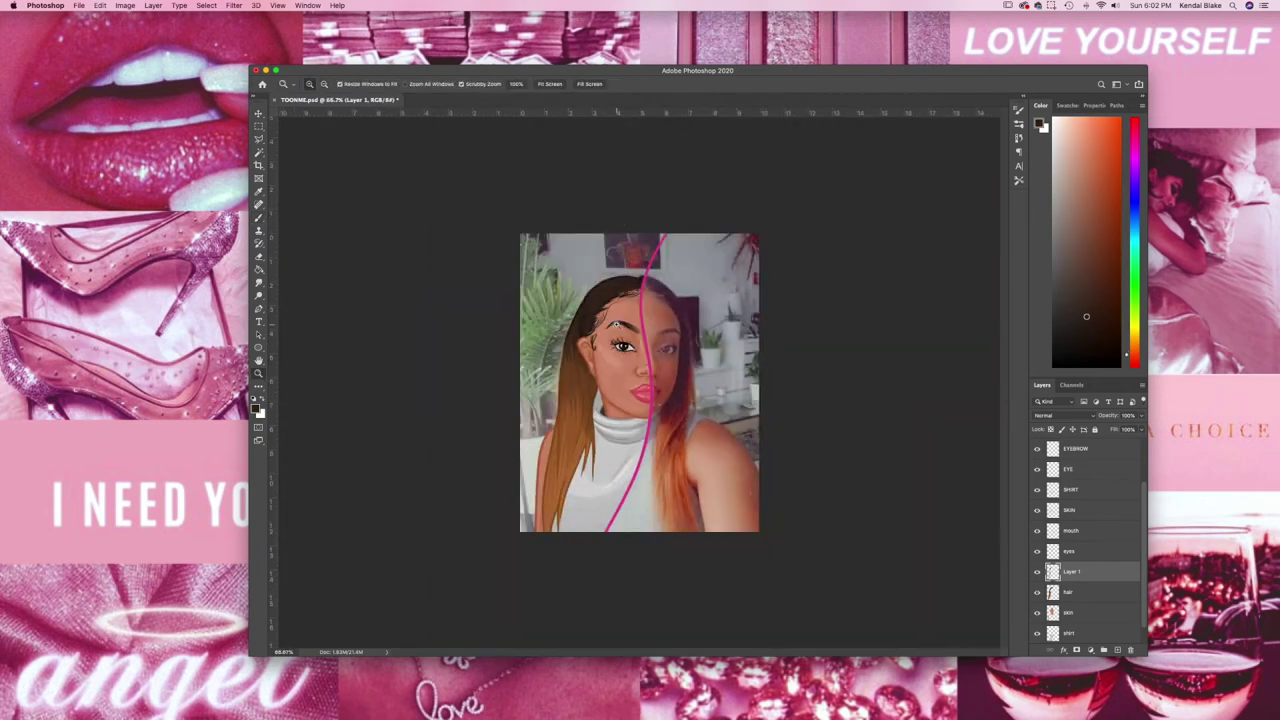
click(628, 282)
key(b)
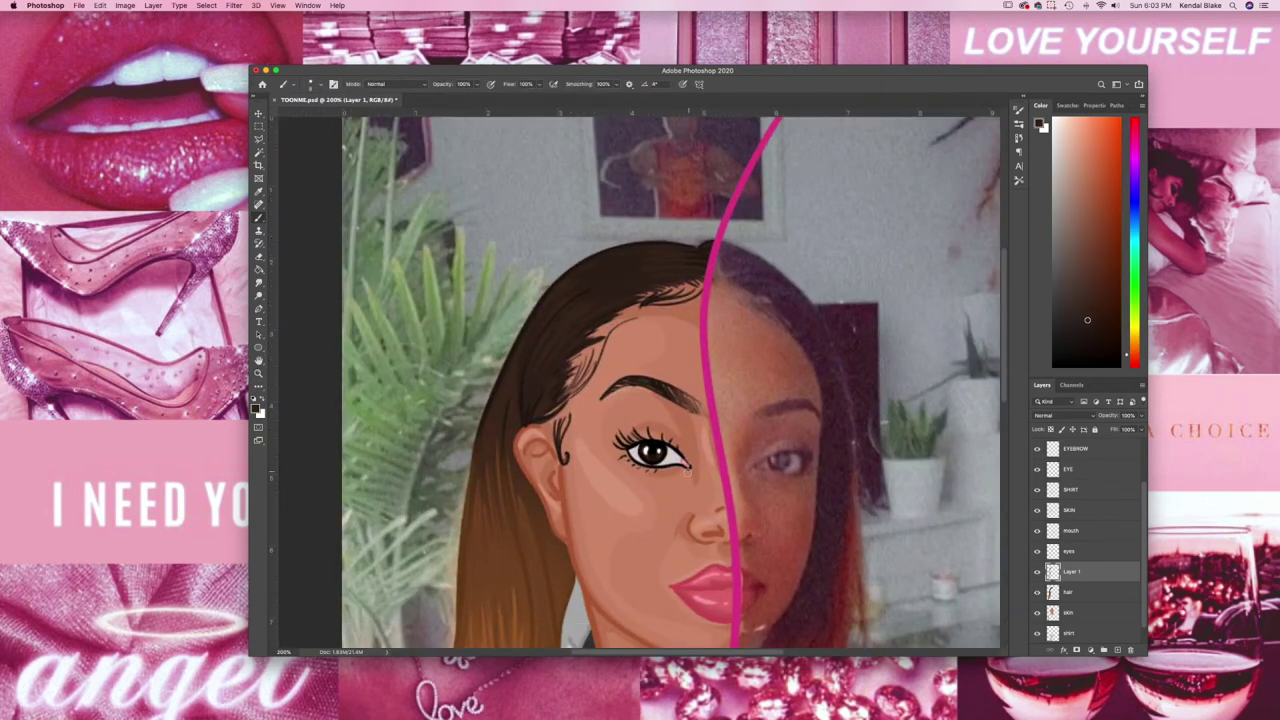
key(super+minus)
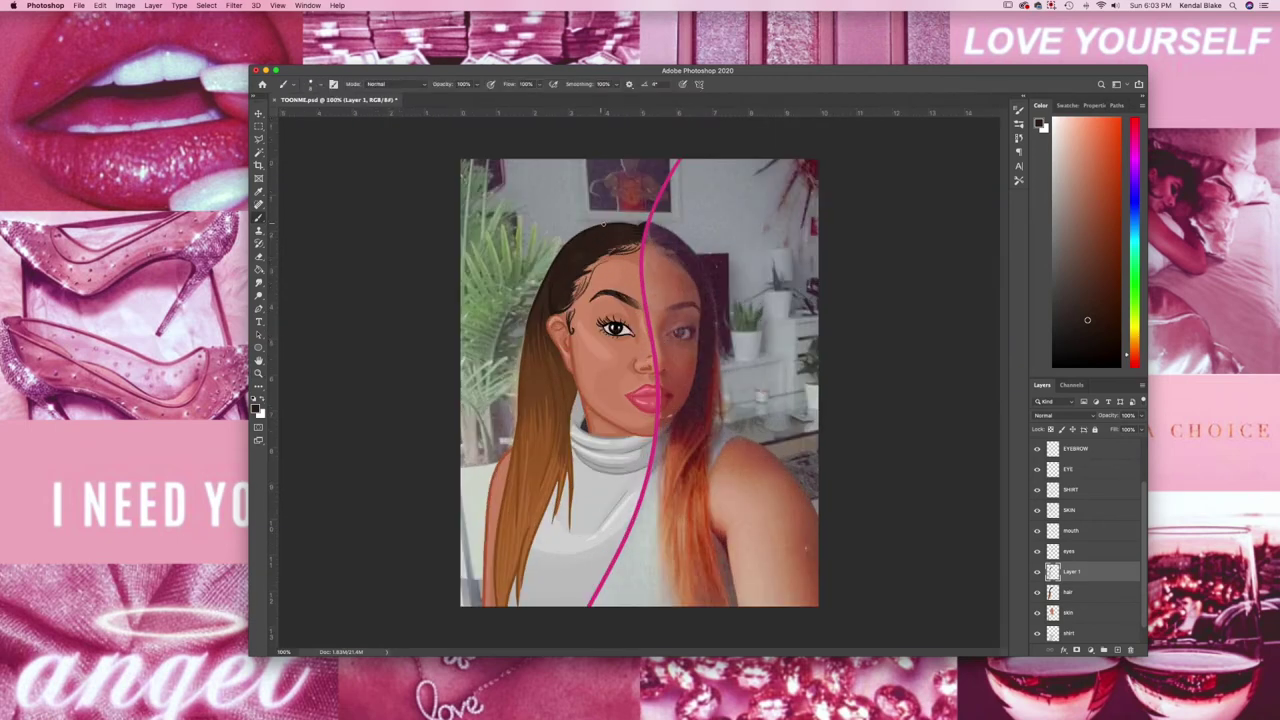
alt+click(540, 315)
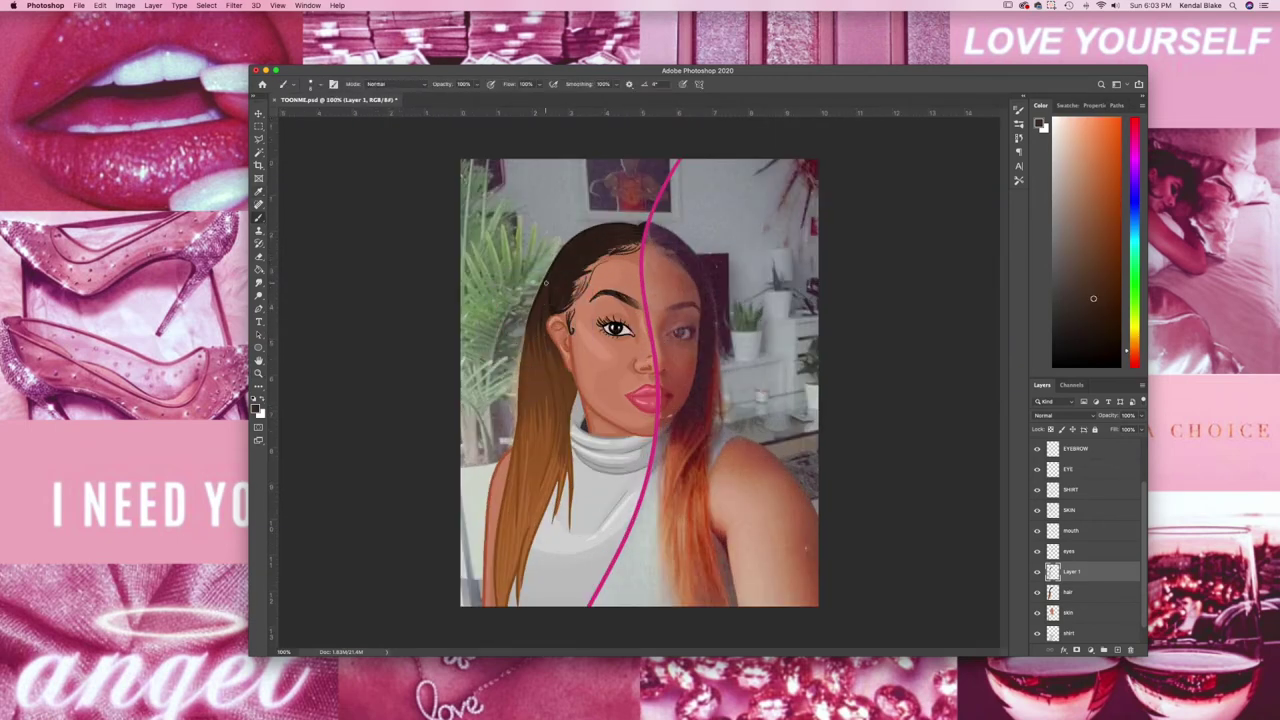
Adjust the hue and saturation of the SKIN outline layer and the skin colour layer
click(125, 5)
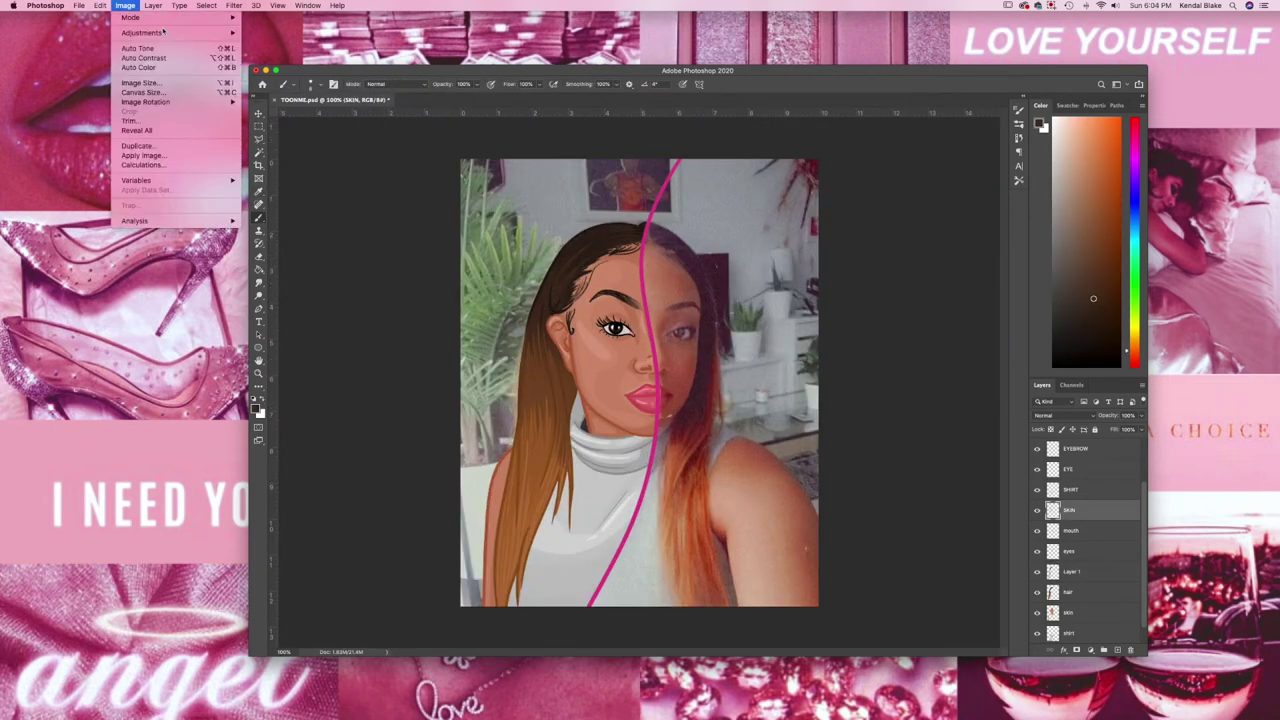
click(260, 95)
click(385, 137)
click(1068, 612)
key(super+u)
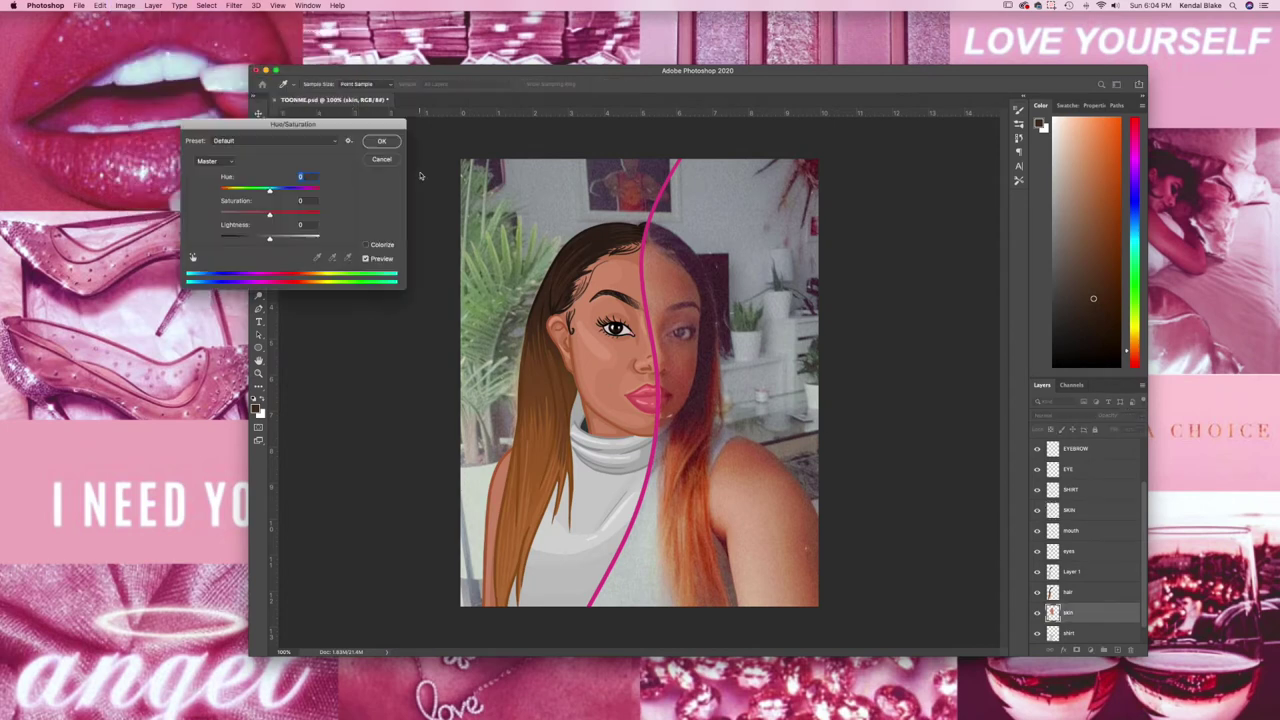
key(Return)
Darken the MOUTH outline layer and shift its hue slightly with Hue/Saturation
key(alt+period)
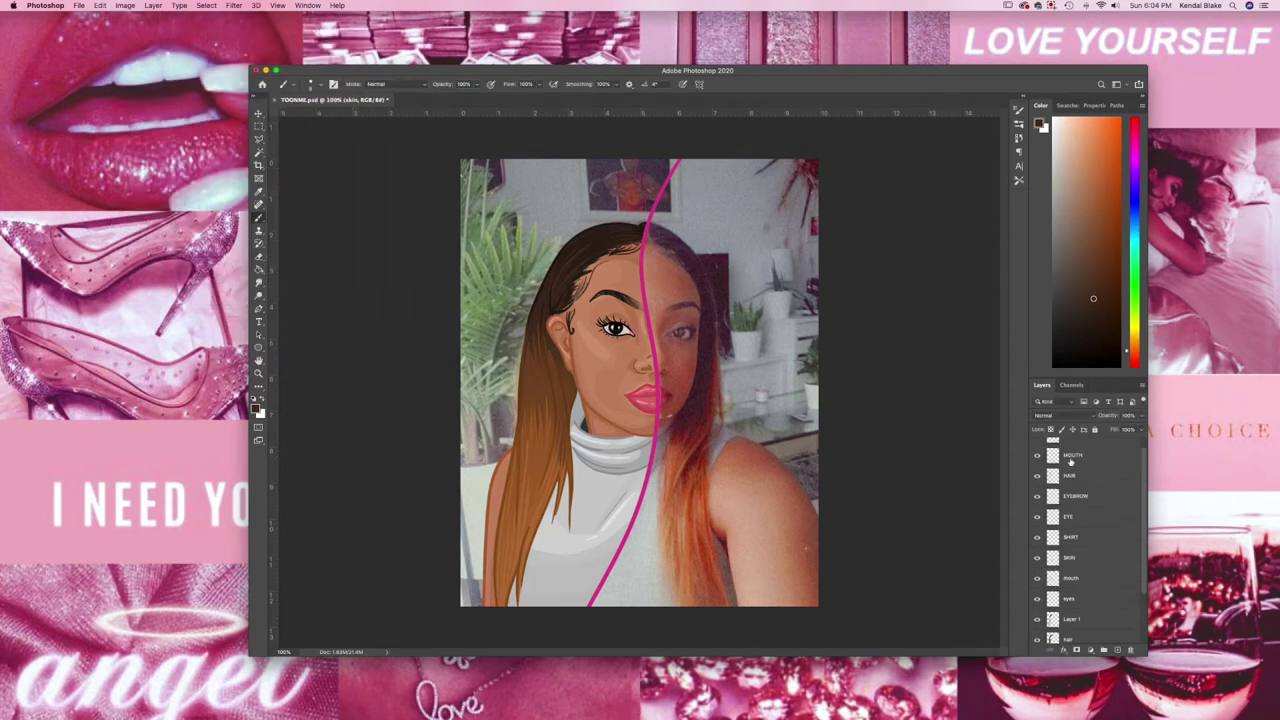
key(super+u)
drag(264, 241, 261, 239)
drag(269, 190, 275, 192)
key(Return)
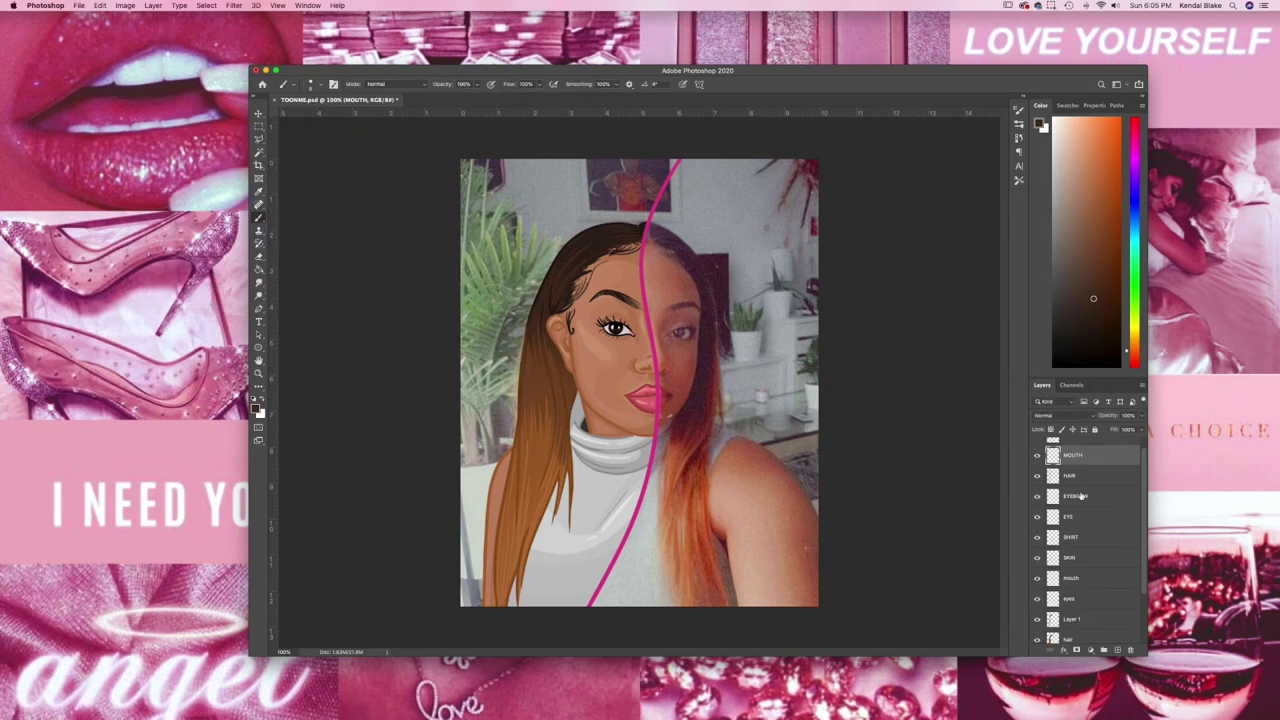
Set the mouth colour layer's hue to +2, saturation to -17 and lightness to -7
click(1070, 578)
click(125, 5)
click(290, 106)
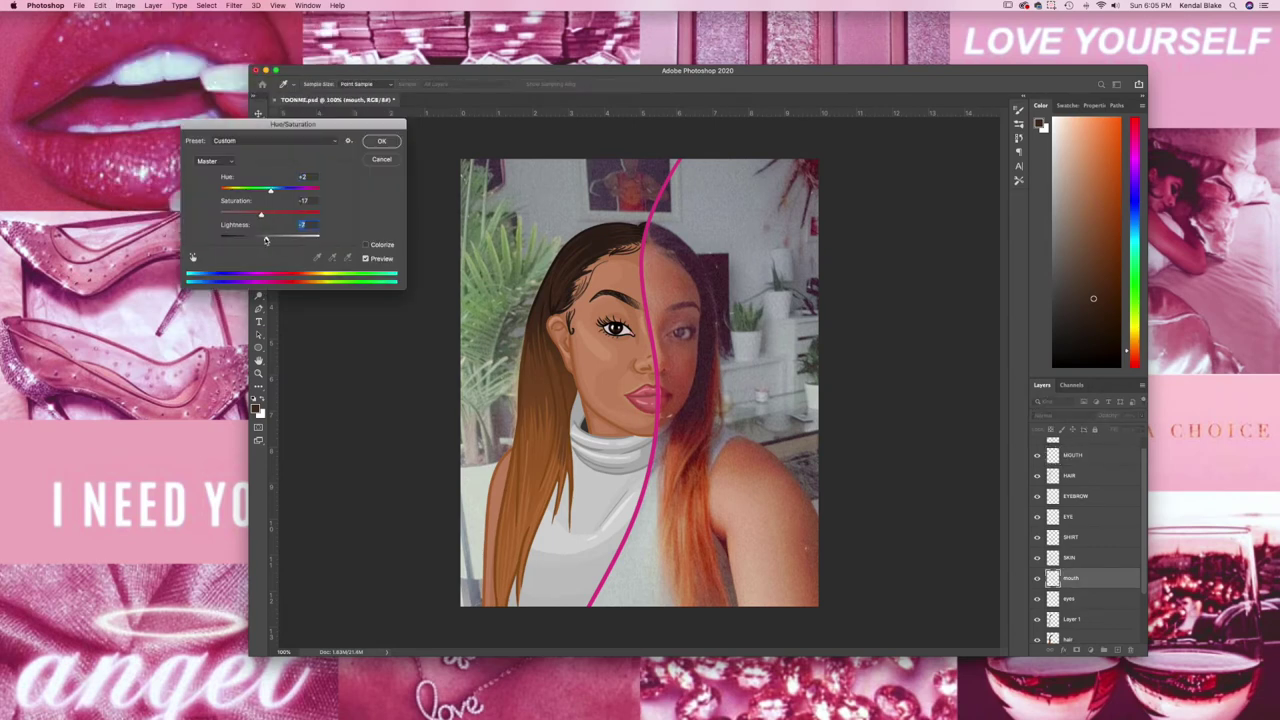
click(381, 141)
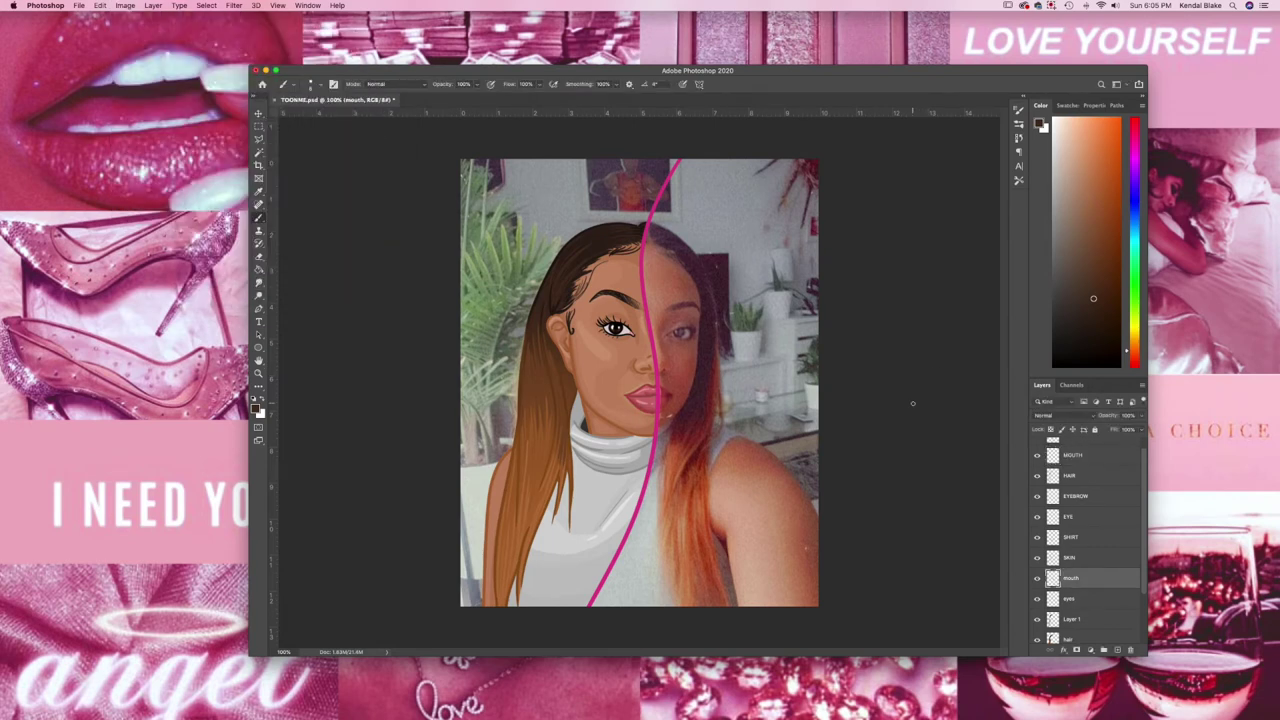
On the EYE layer, paint extra black lashes sweeping out from the outer corner of the cartoon eye
scroll(1090, 540, up, 1)
click(1078, 541)
key(super+equal)
key(super+equal)
key(super+equal)
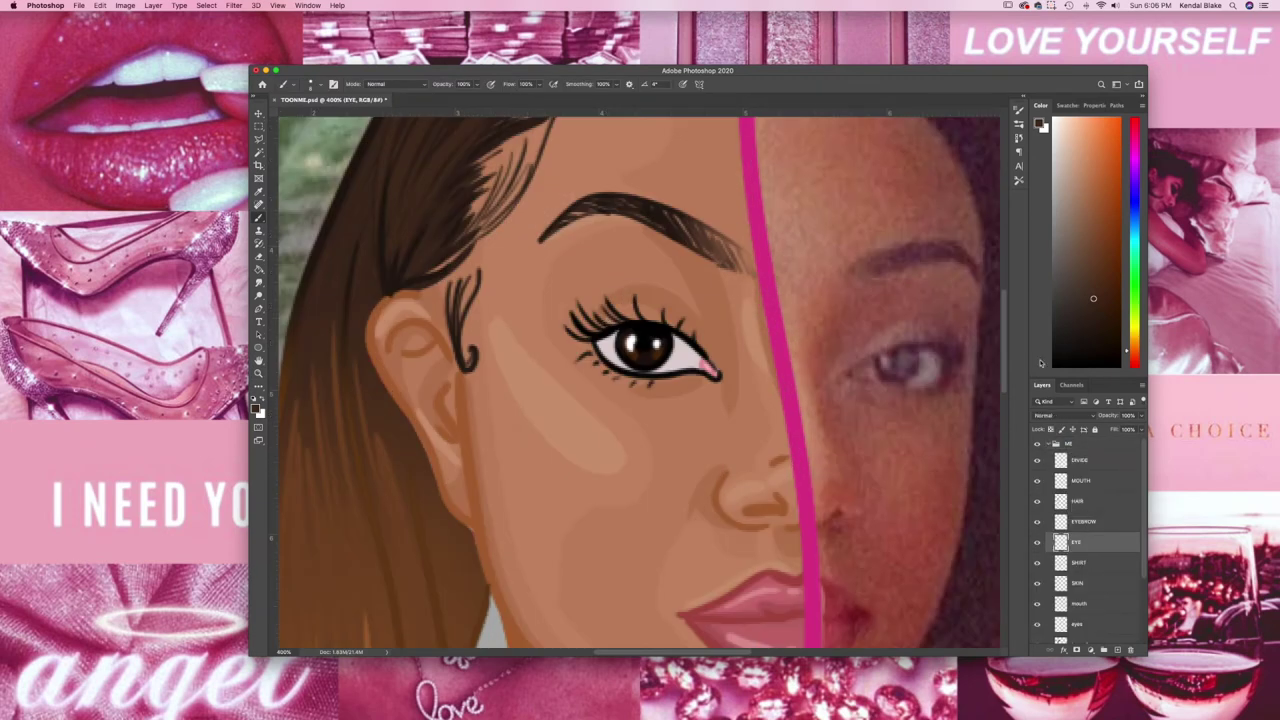
mouse_move(612, 322)
mouse_down()
mouse_move(590, 290)
mouse_move(560, 288)
mouse_up()
drag(586, 332, 562, 320)
key(z)
key(super+0)
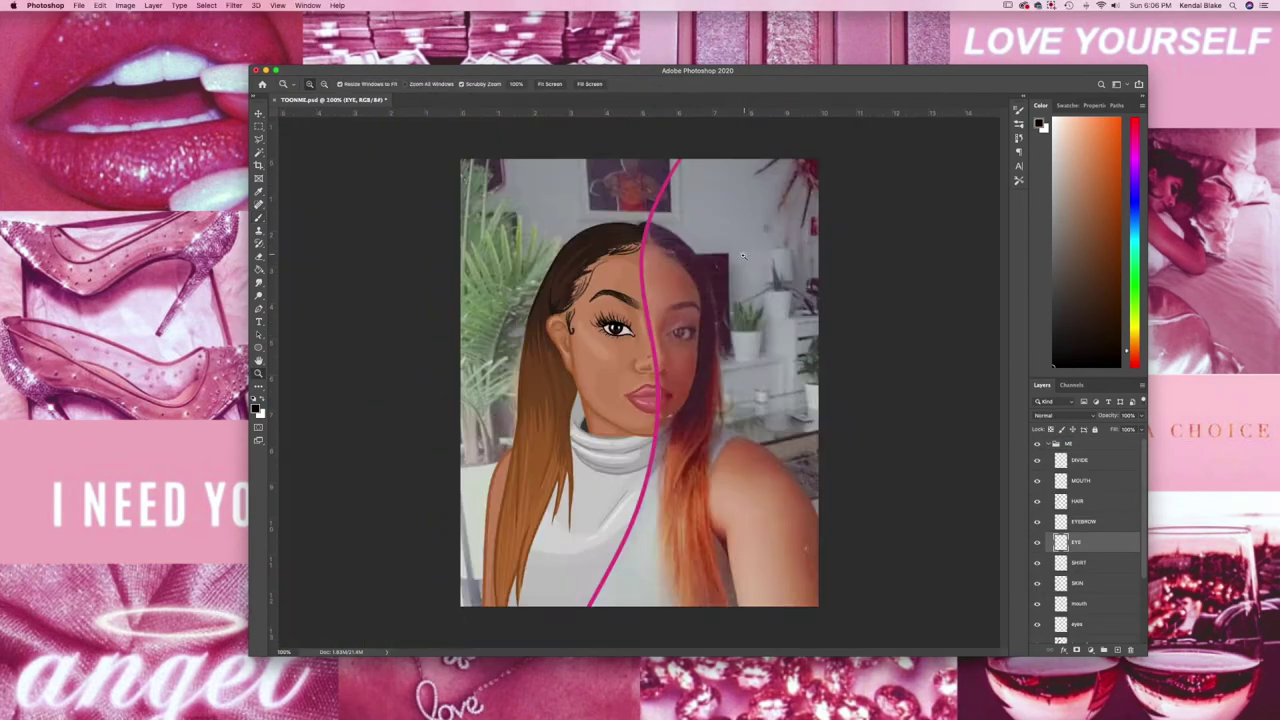
Add a new layer and paint soft red blush on the cartoon cheek with the brush at 27% opacity and 10% flow
click(688, 274)
key(b)
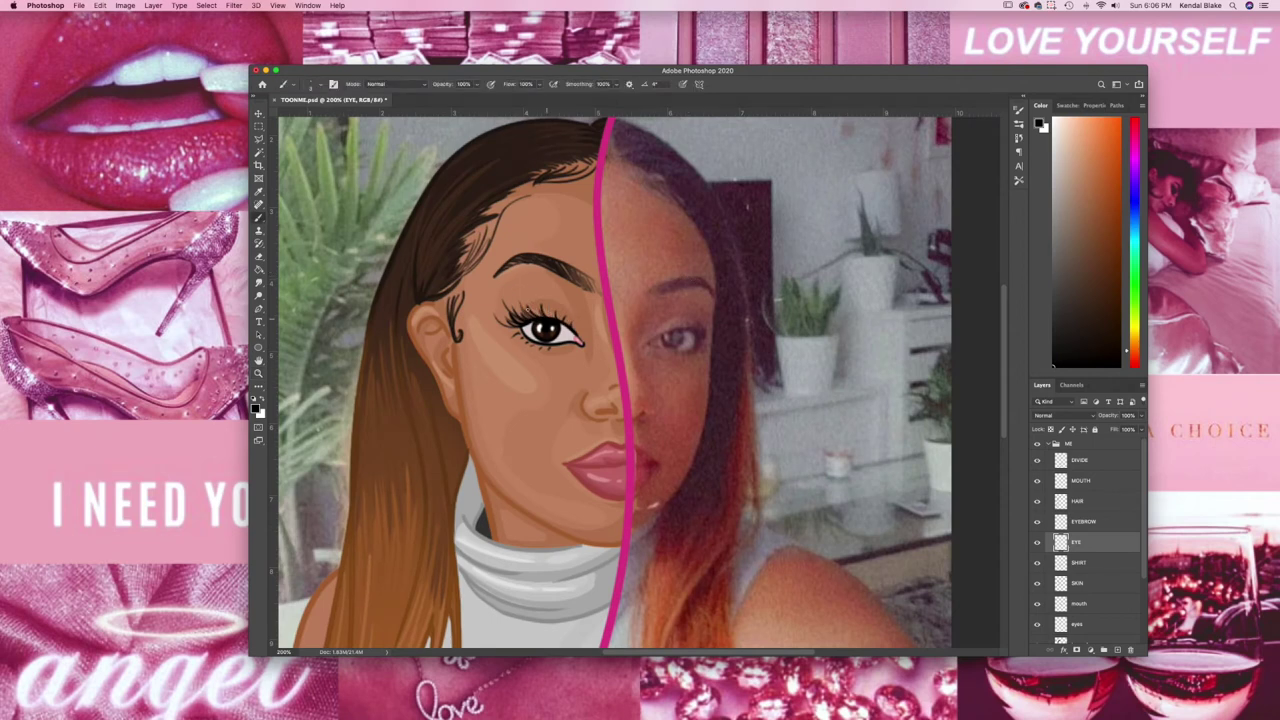
alt+click(540, 400)
click(1078, 583)
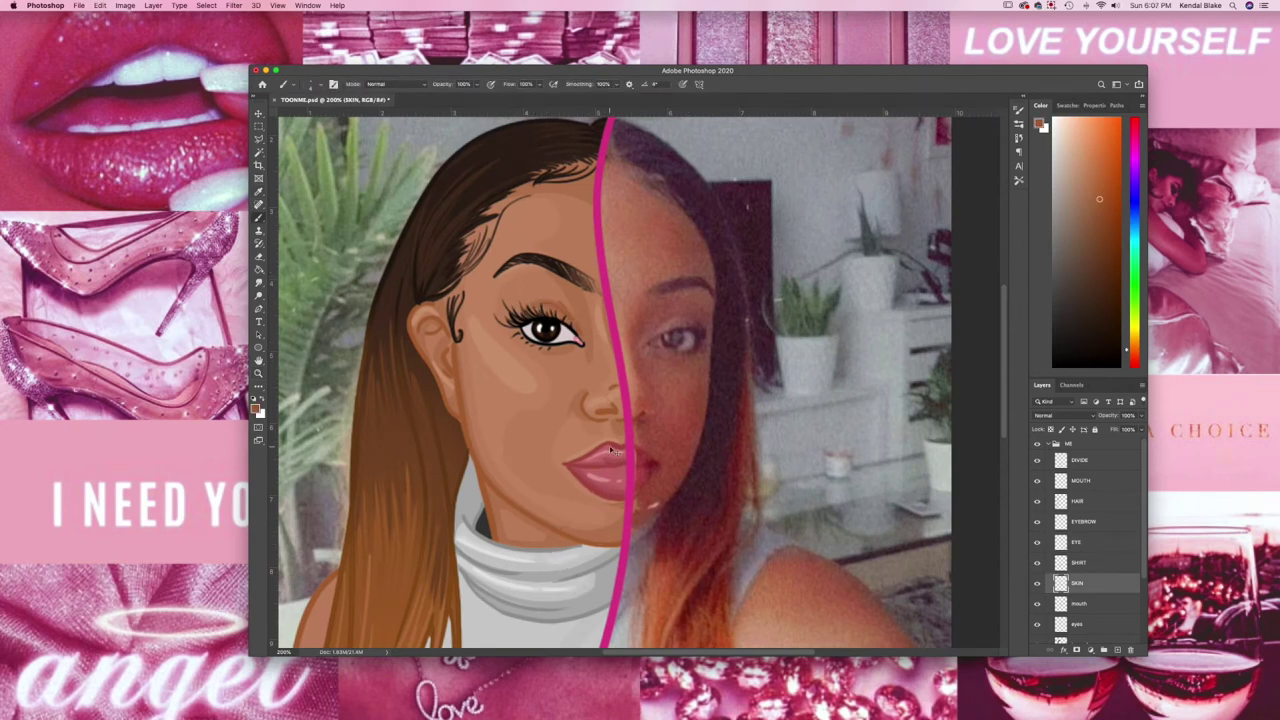
scroll(614, 451, left, 3)
key(super+shift+alt+n)
key(2)
key(7)
key(shift+1)
key(shift+0)
alt+click(665, 462)
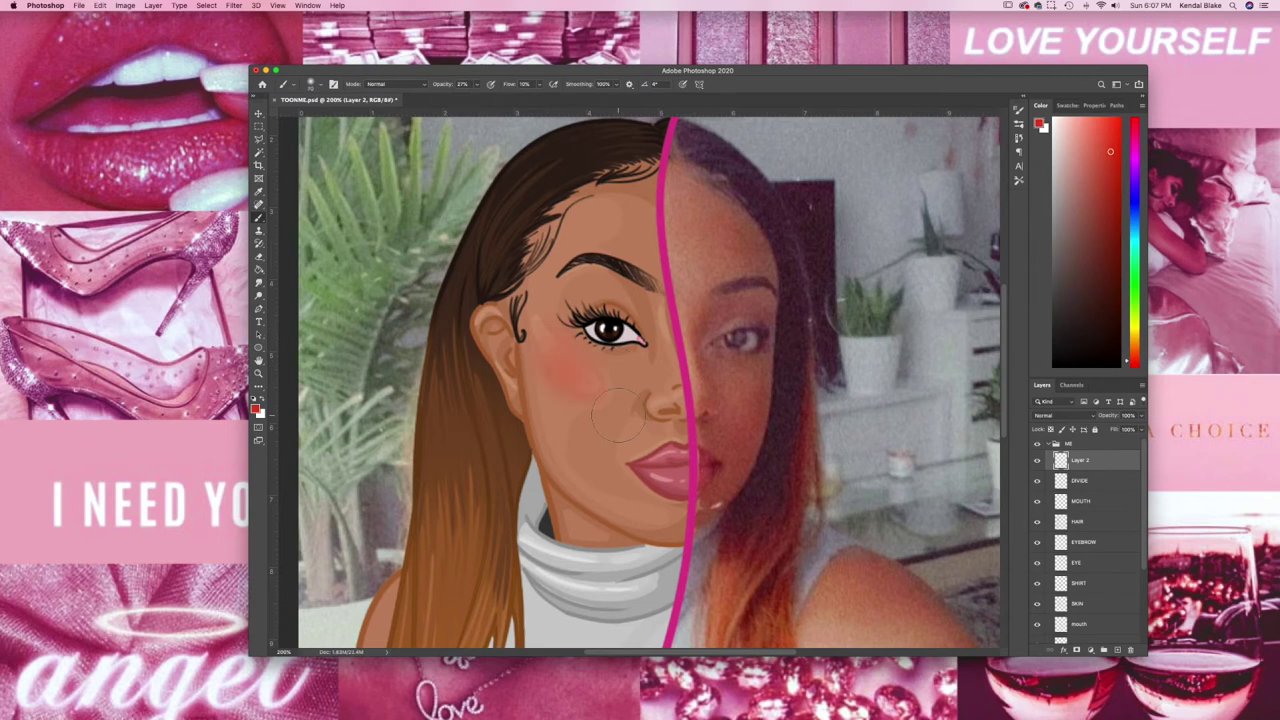
drag(563, 366, 575, 370)
key(shift+alt+f)
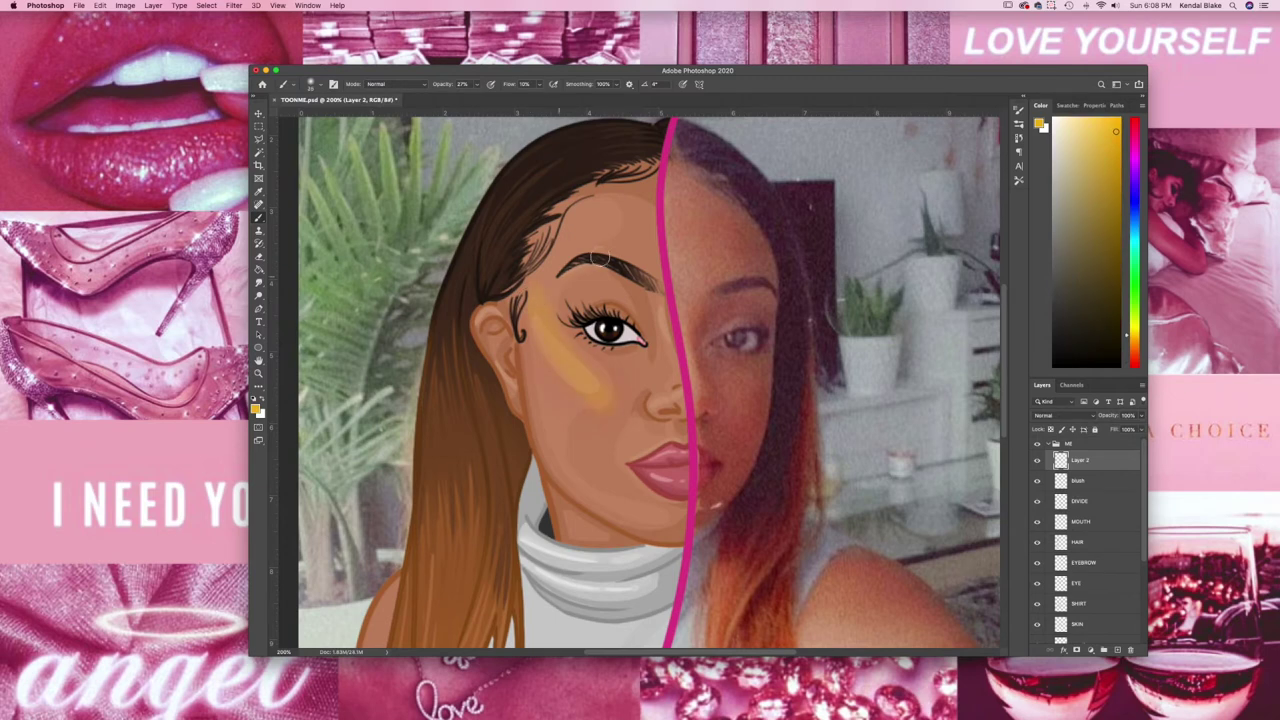
Paint a soft yellow highlight along the brow, and add pale peach shine marks to the face on another new layer
drag(598, 258, 640, 272)
click(1117, 649)
click(1081, 165)
key(shift+0)
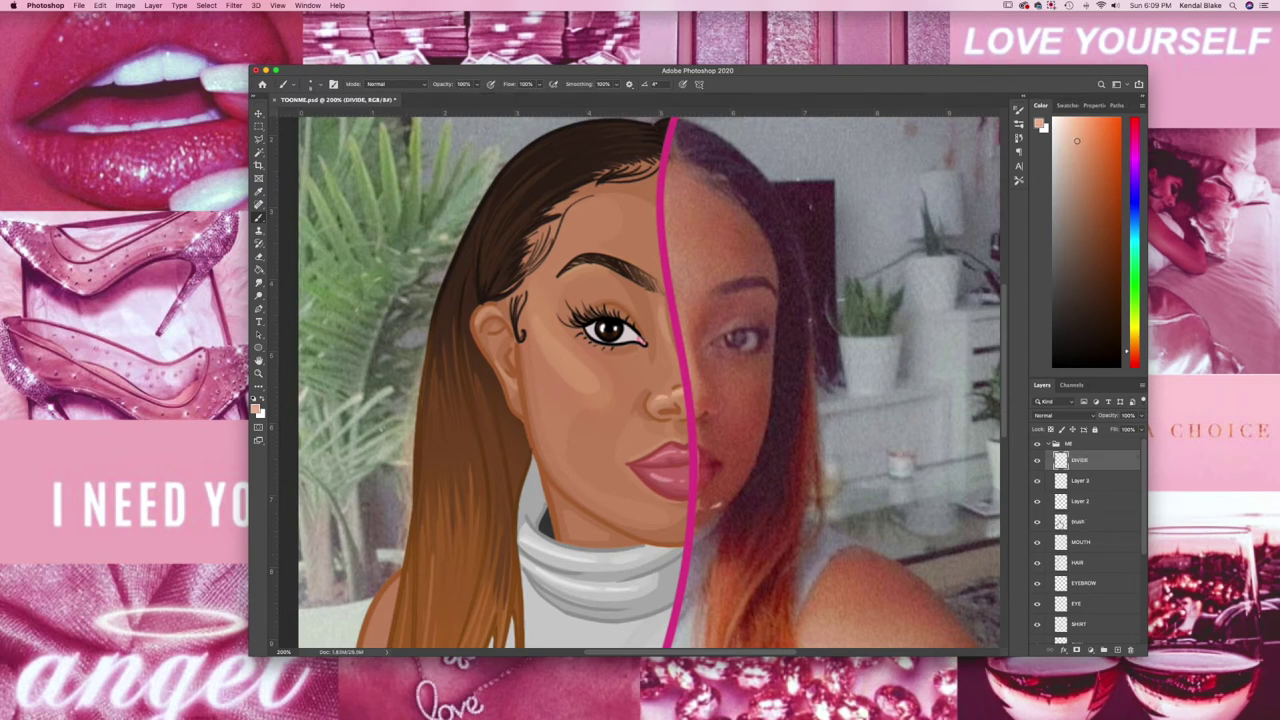
click(1063, 481)
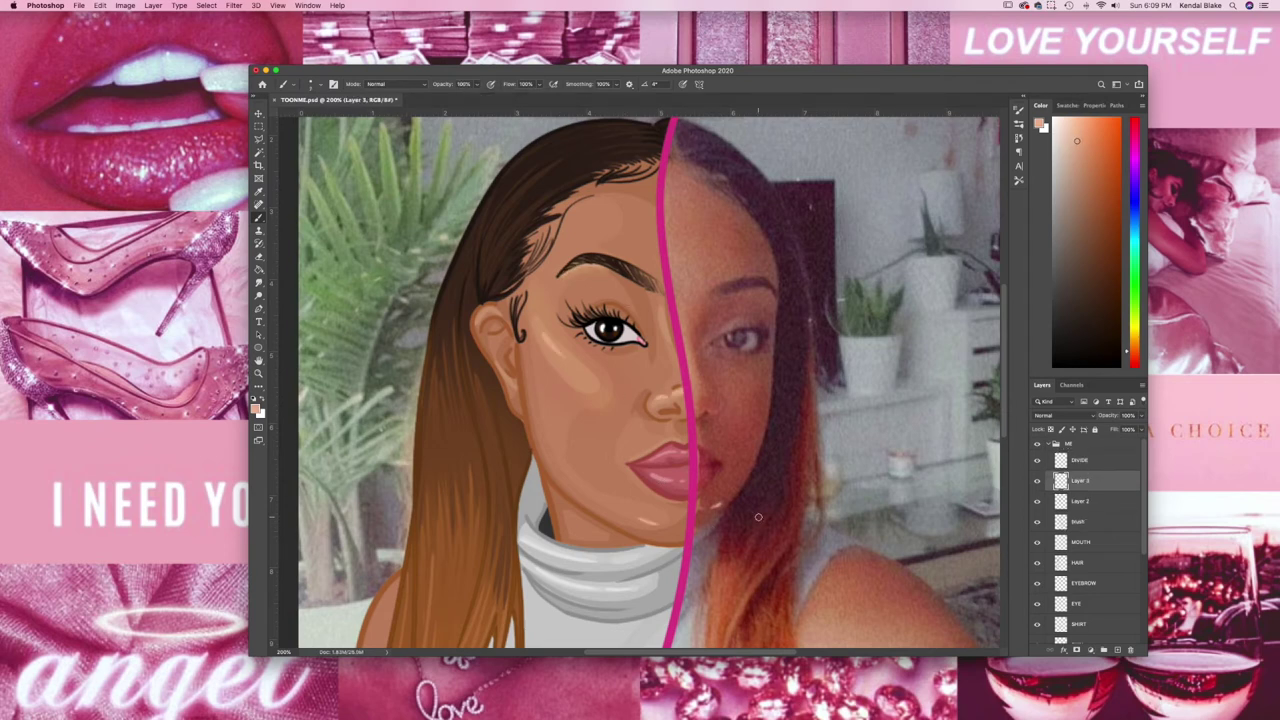
Collapse the ME group and paint thick bright green palm stems on a PALM layer beneath it
key(z)
alt+click(502, 386)
click(1047, 443)
click(1075, 448)
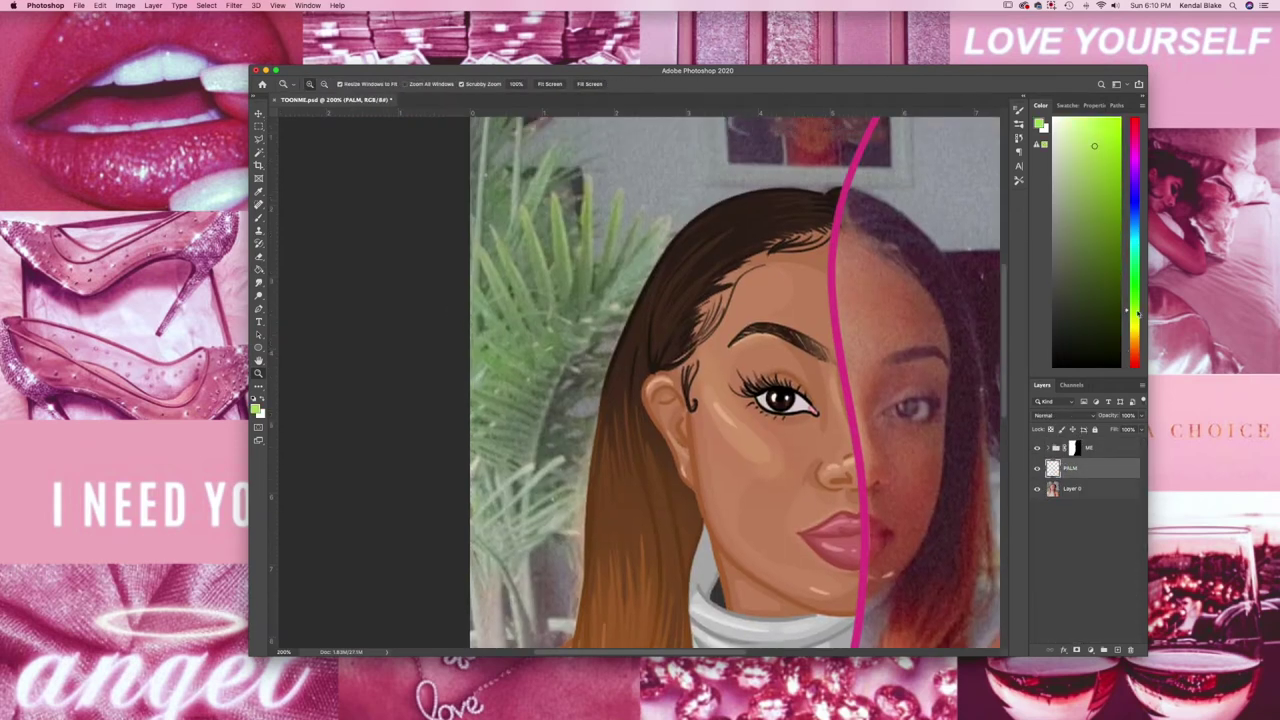
key(b)
mouse_move(565, 280)
mouse_down()
mouse_move(597, 243)
mouse_move(528, 580)
mouse_up()
drag(472, 452, 530, 578)
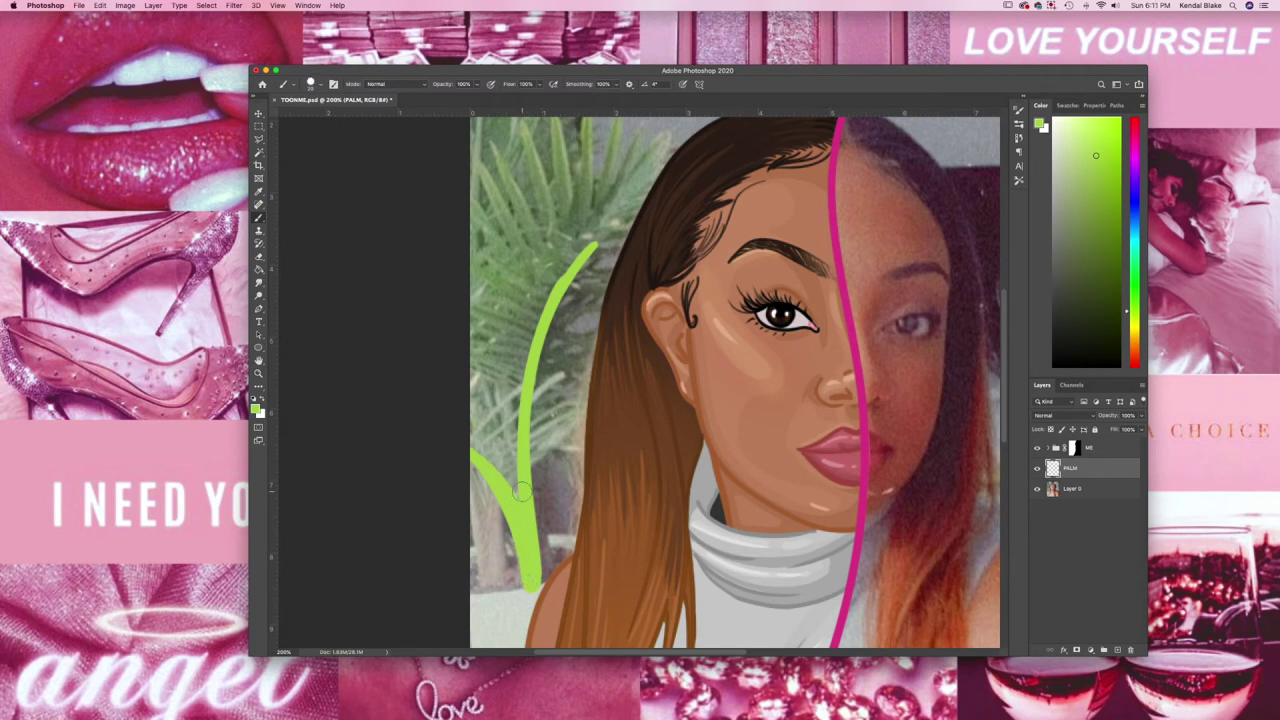
drag(521, 492, 650, 157)
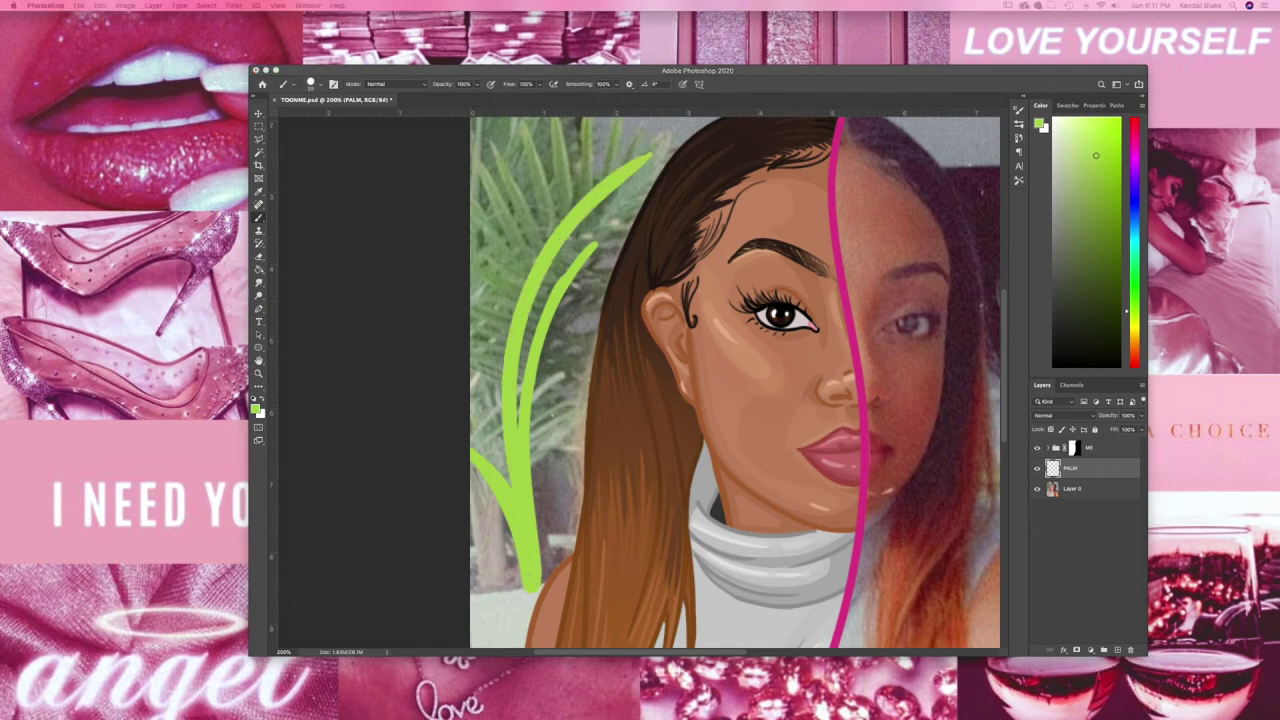
Add a second PALM layer, hide the first one, and outline the lowest palm fronds in thin dark green strokes
key(super+shift+alt+n)
key(z)
alt+click(524, 413)
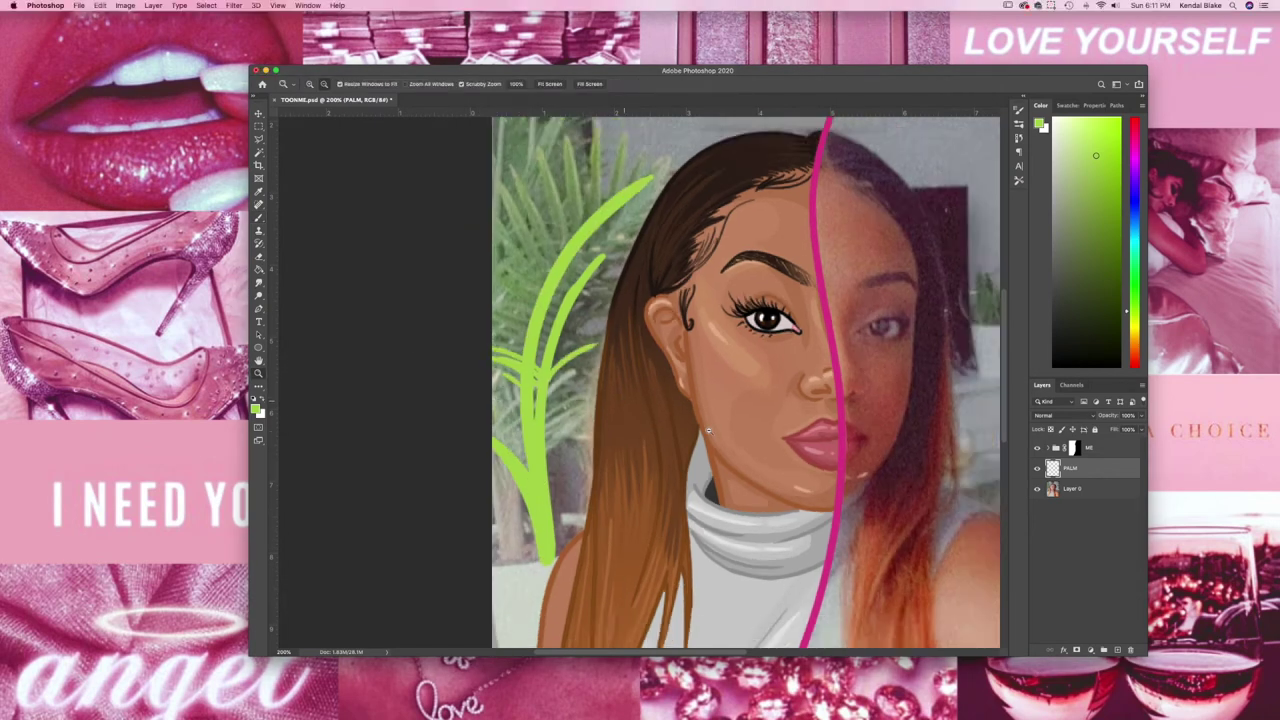
click(1037, 488)
click(648, 457)
key(b)
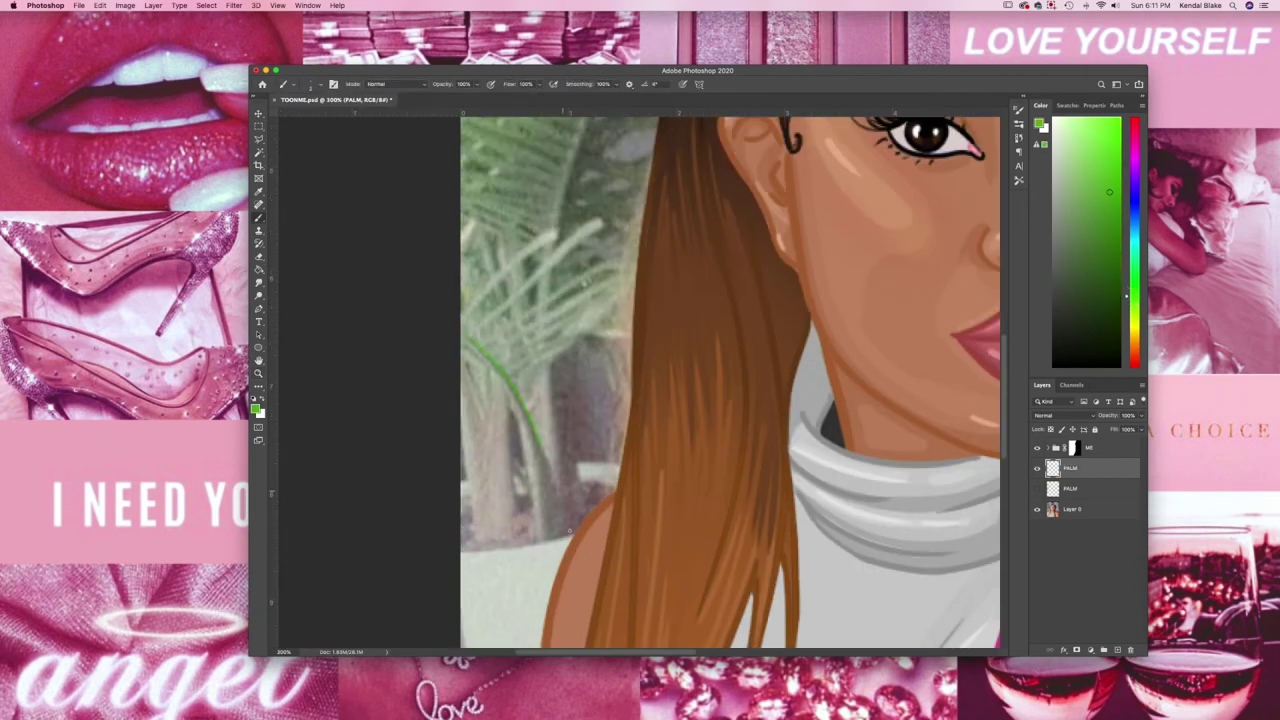
drag(464, 335, 540, 503)
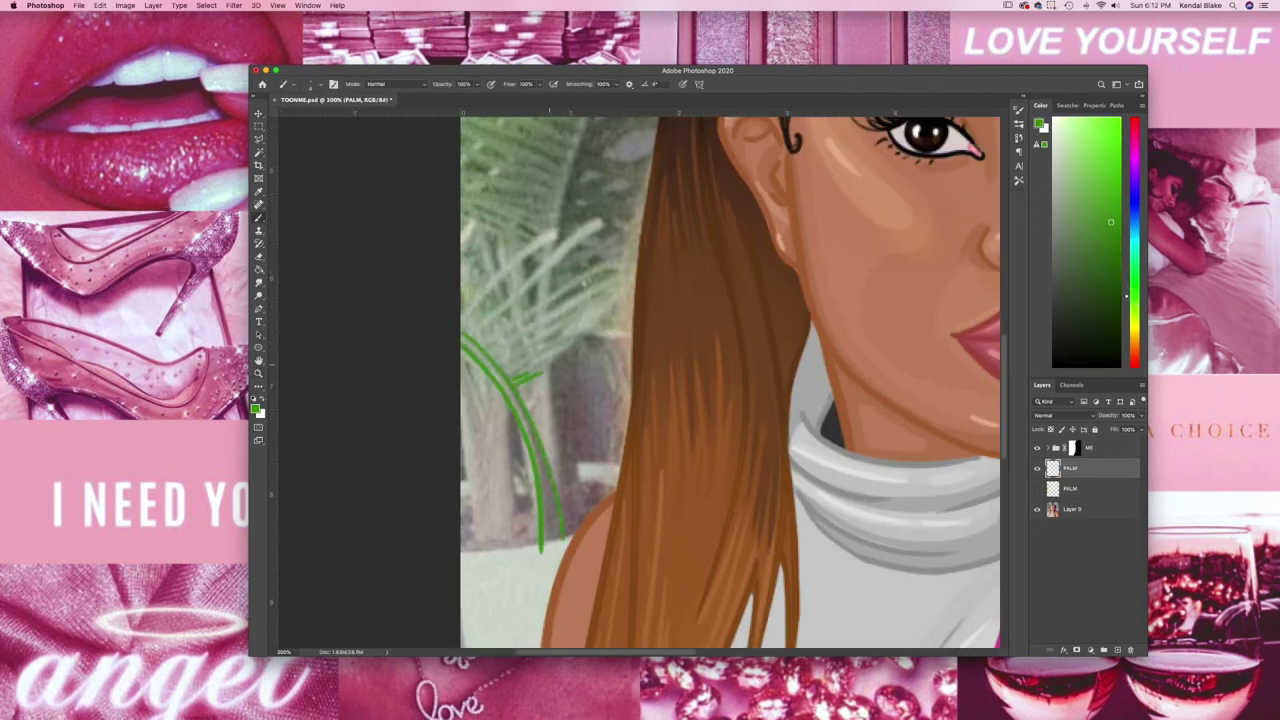
mouse_move(500, 362)
mouse_down()
mouse_move(630, 290)
mouse_move(636, 272)
mouse_up()
mouse_move(466, 336)
mouse_down()
mouse_move(602, 222)
mouse_move(556, 238)
mouse_up()
Outline the middle palm frond's stem and the leaflets on both of its sides in dark green
scroll(456, 316, up, 3)
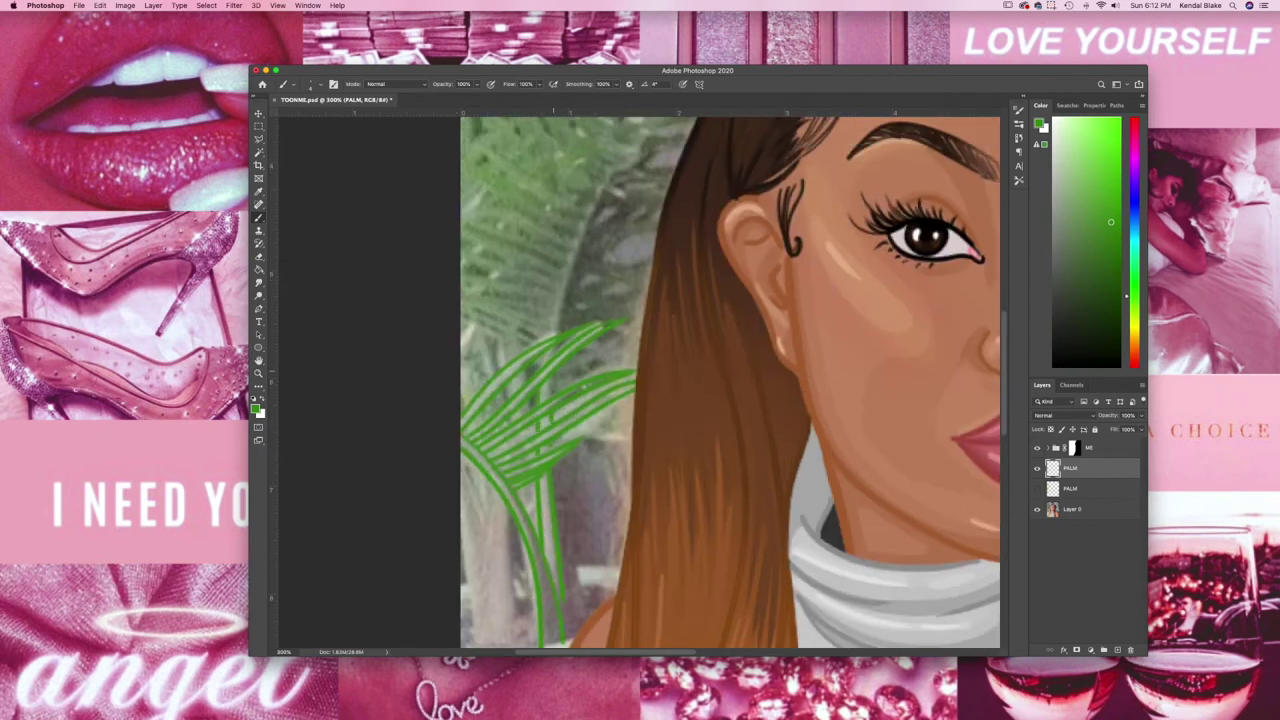
scroll(600, 368, up, 3)
drag(603, 275, 548, 420)
drag(462, 408, 534, 431)
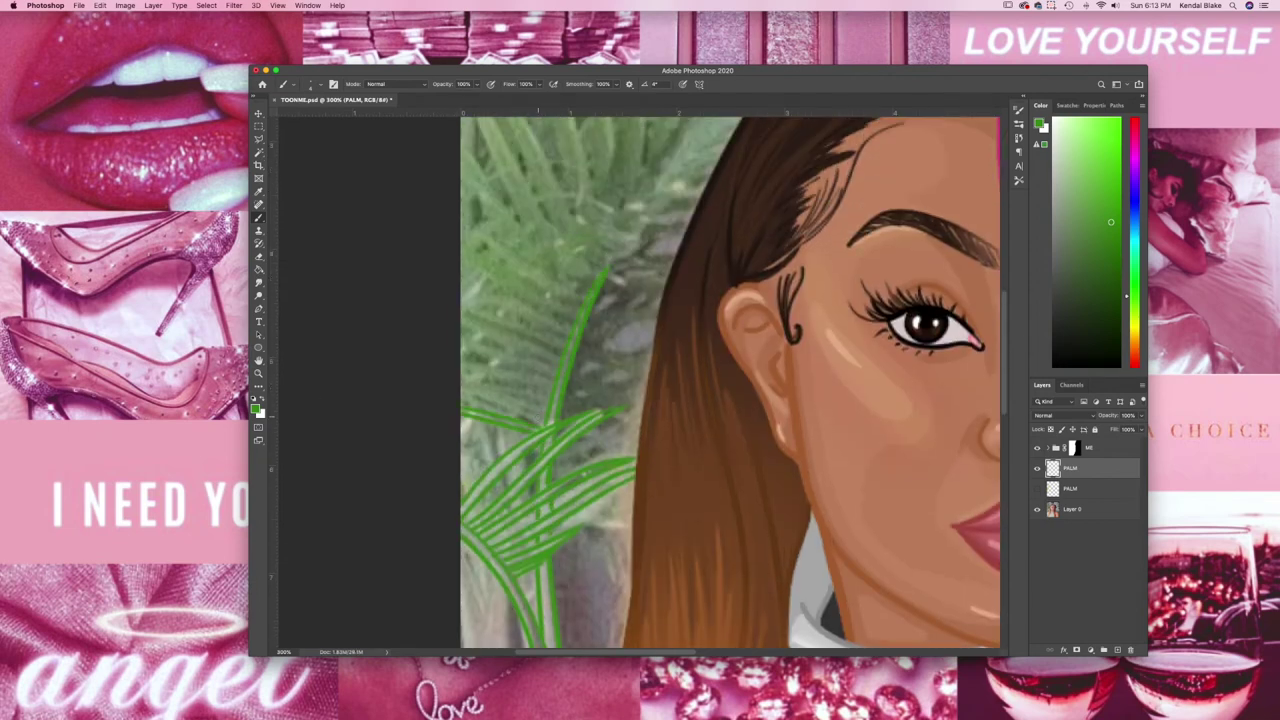
drag(330, 308, 563, 336)
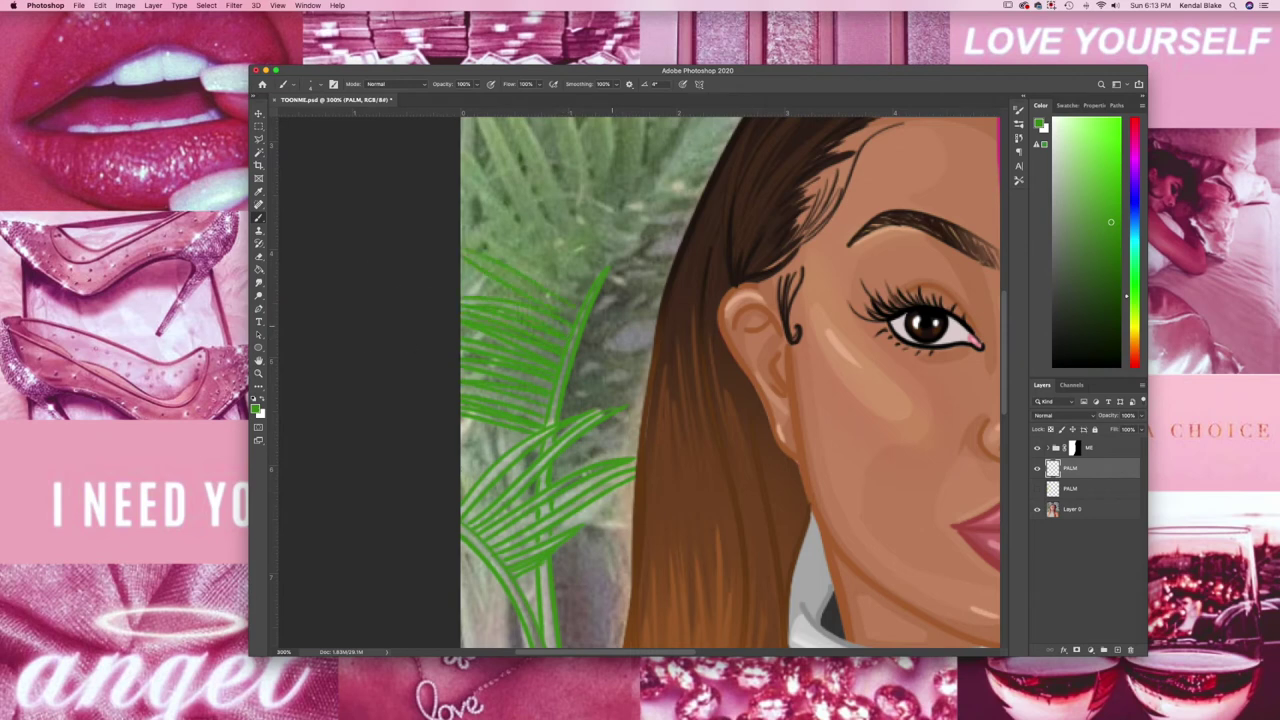
drag(490, 243, 564, 292)
scroll(564, 520, up, 3)
drag(652, 404, 583, 445)
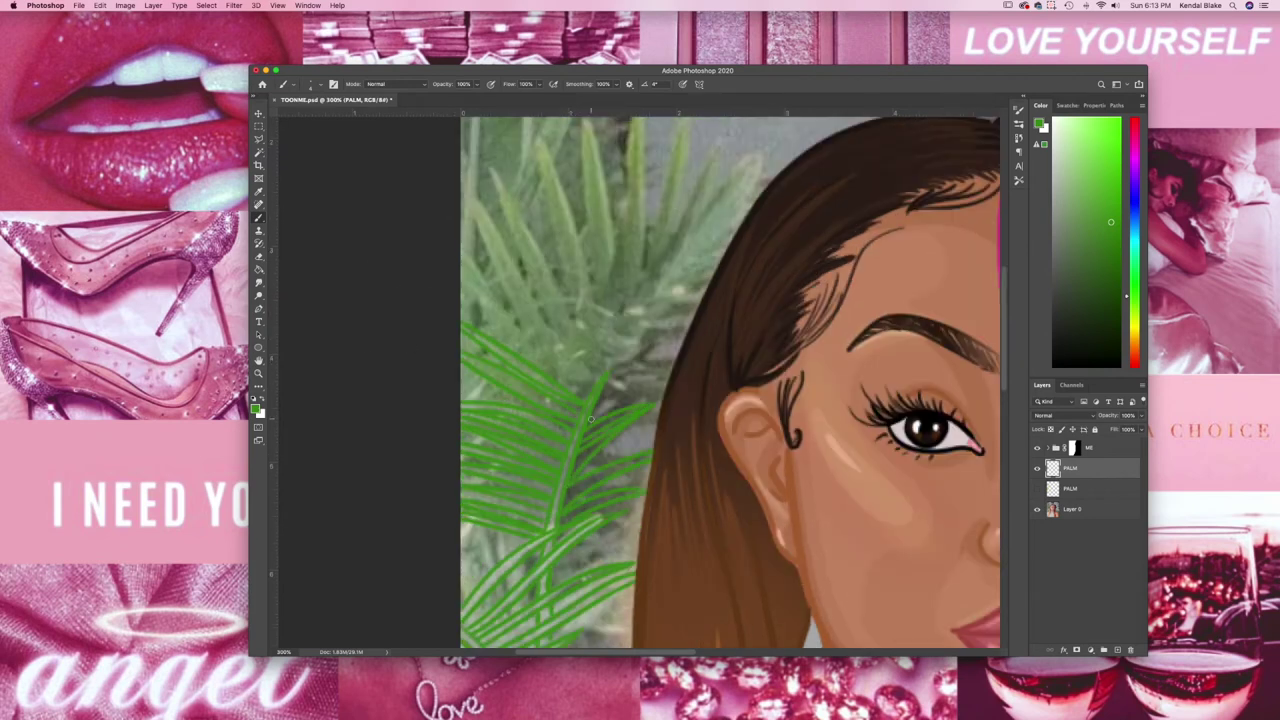
drag(581, 385, 640, 250)
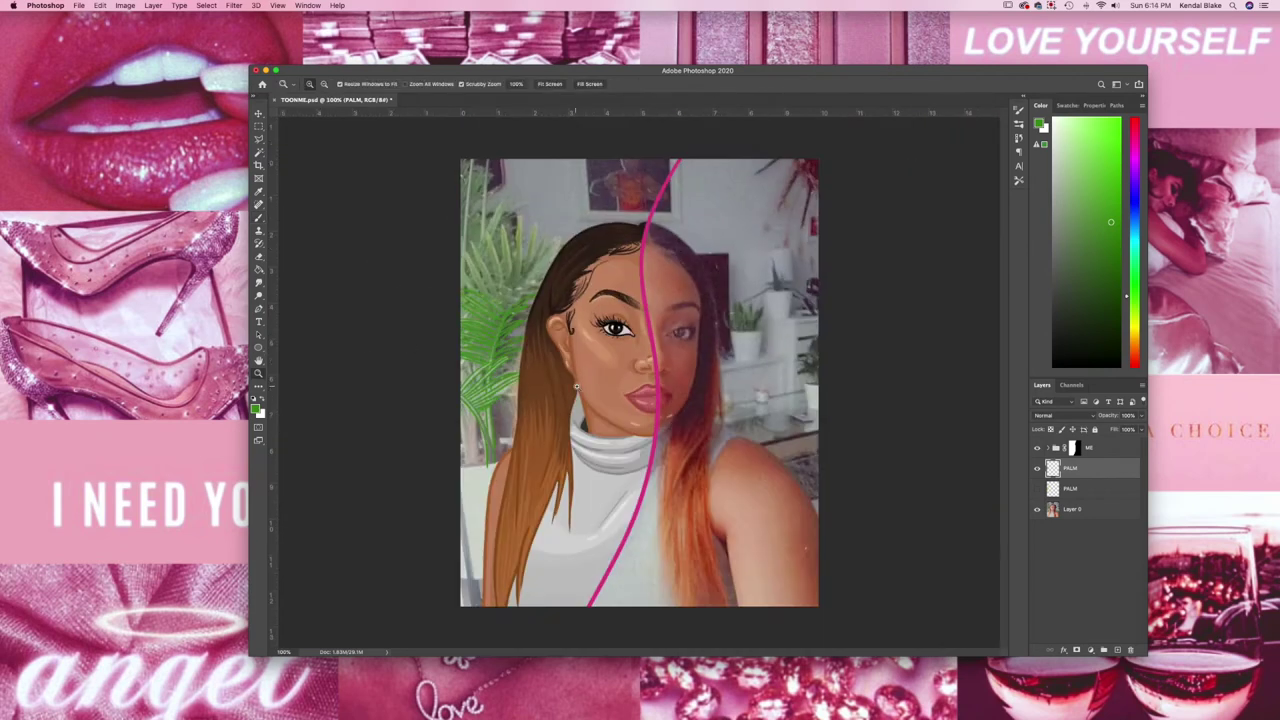
Outline the long pointed leaflets of the large upper palm frond in dark green
drag(570, 226, 583, 410)
drag(624, 255, 598, 410)
drag(660, 282, 604, 402)
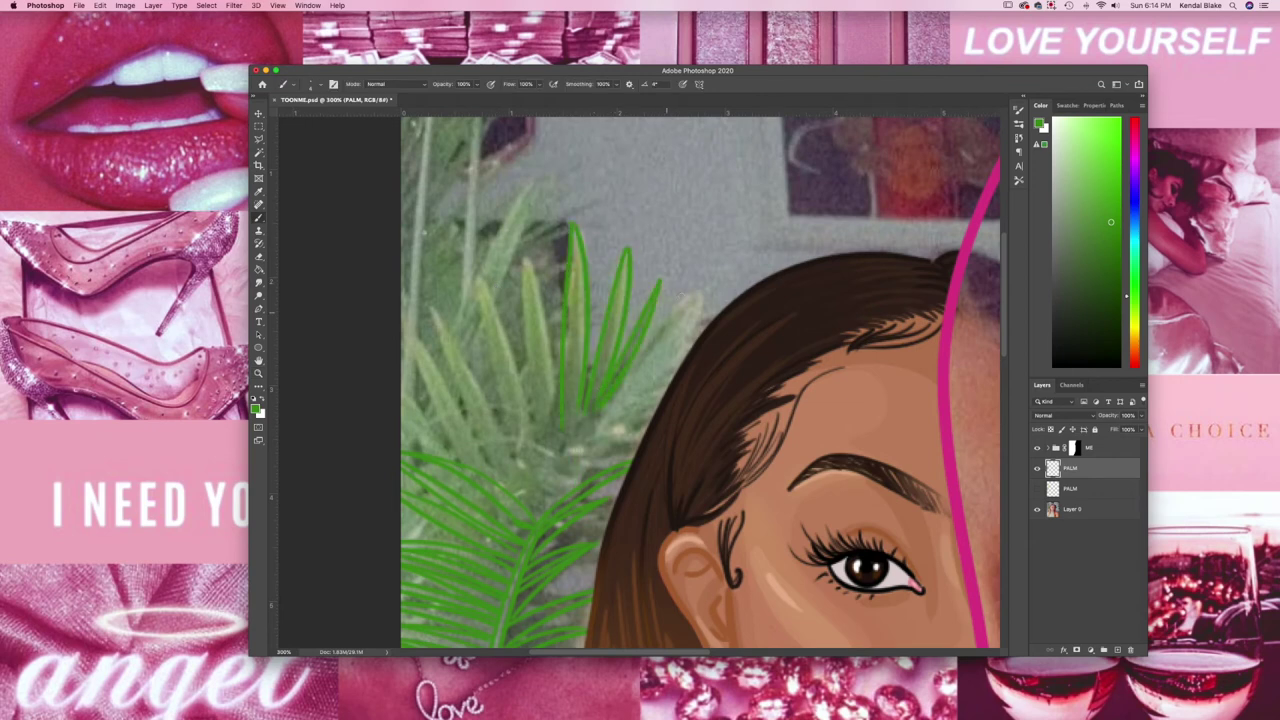
drag(700, 296, 600, 414)
drag(405, 335, 478, 448)
drag(466, 256, 500, 444)
drag(545, 258, 515, 445)
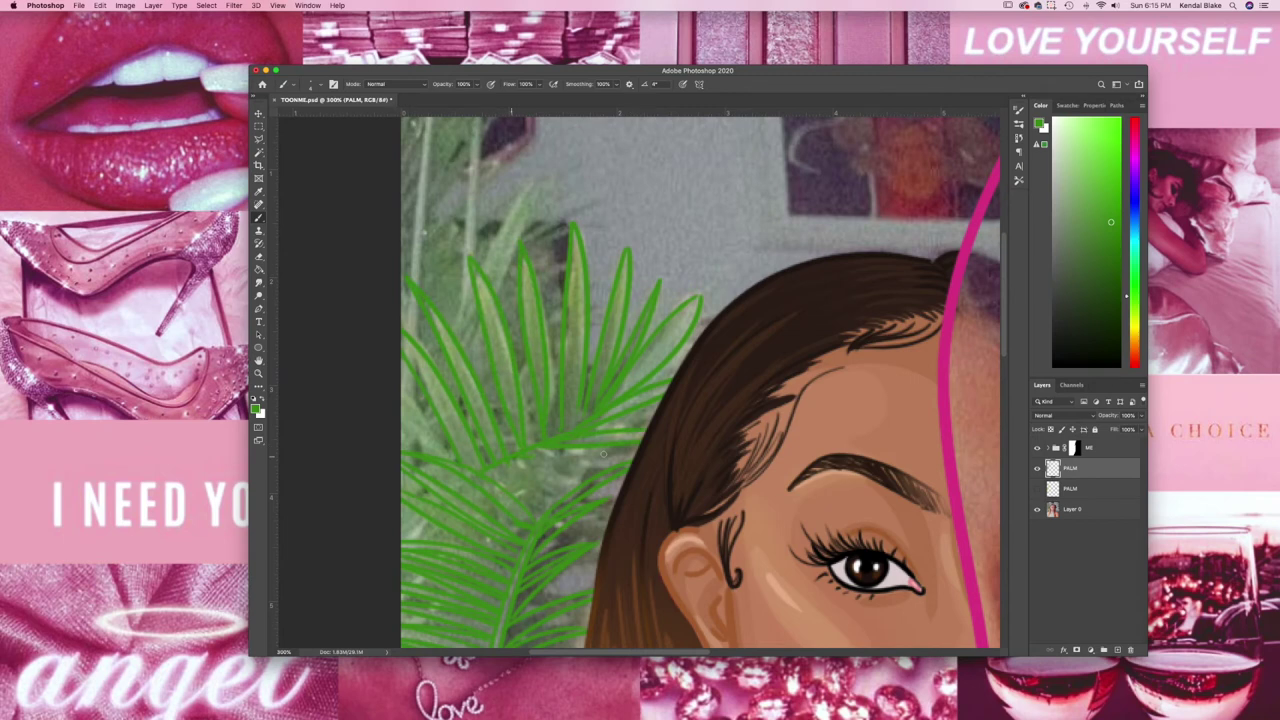
Outline the palm's lower stems and base in dark green
key(z)
alt+click(586, 541)
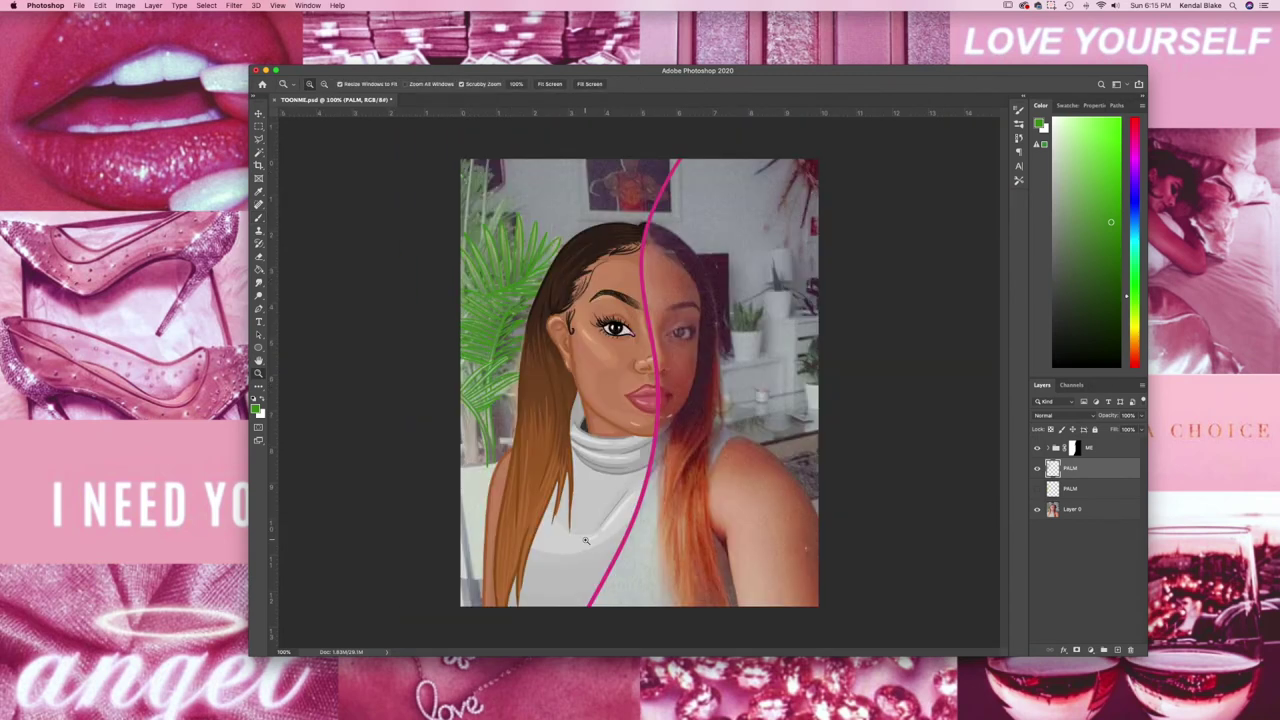
click(503, 422)
key(b)
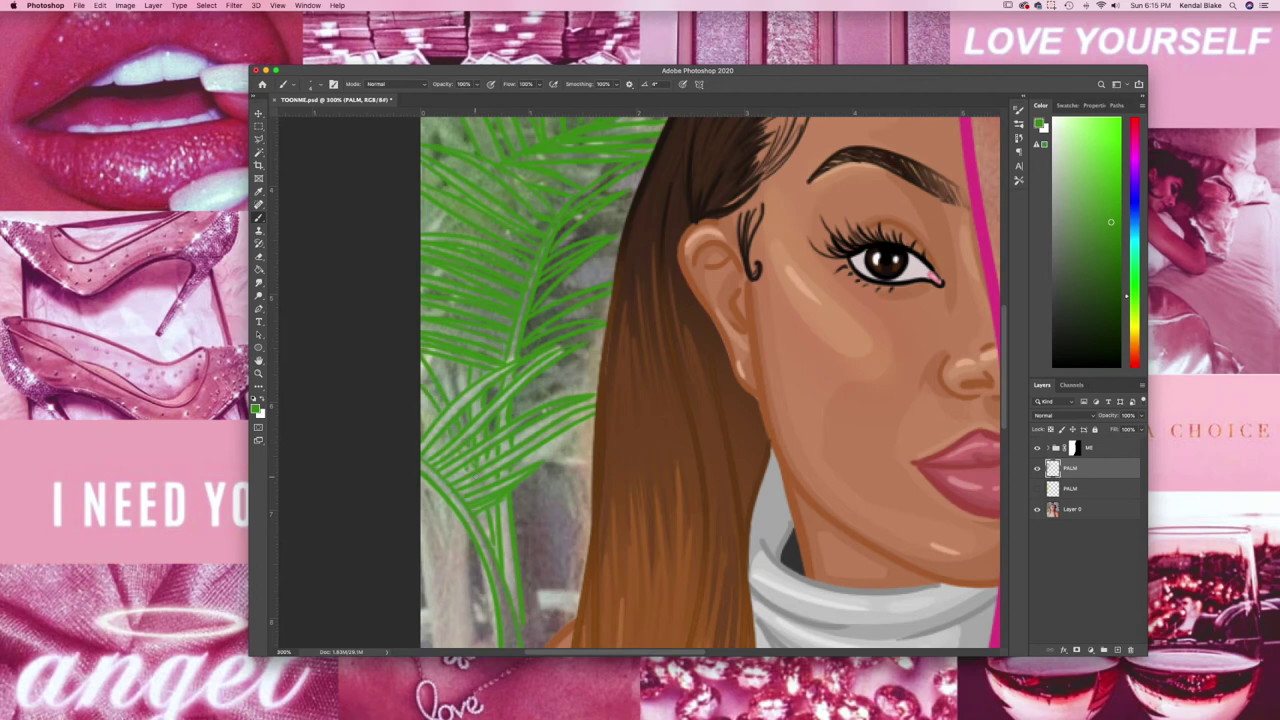
key(ctrl+minus)
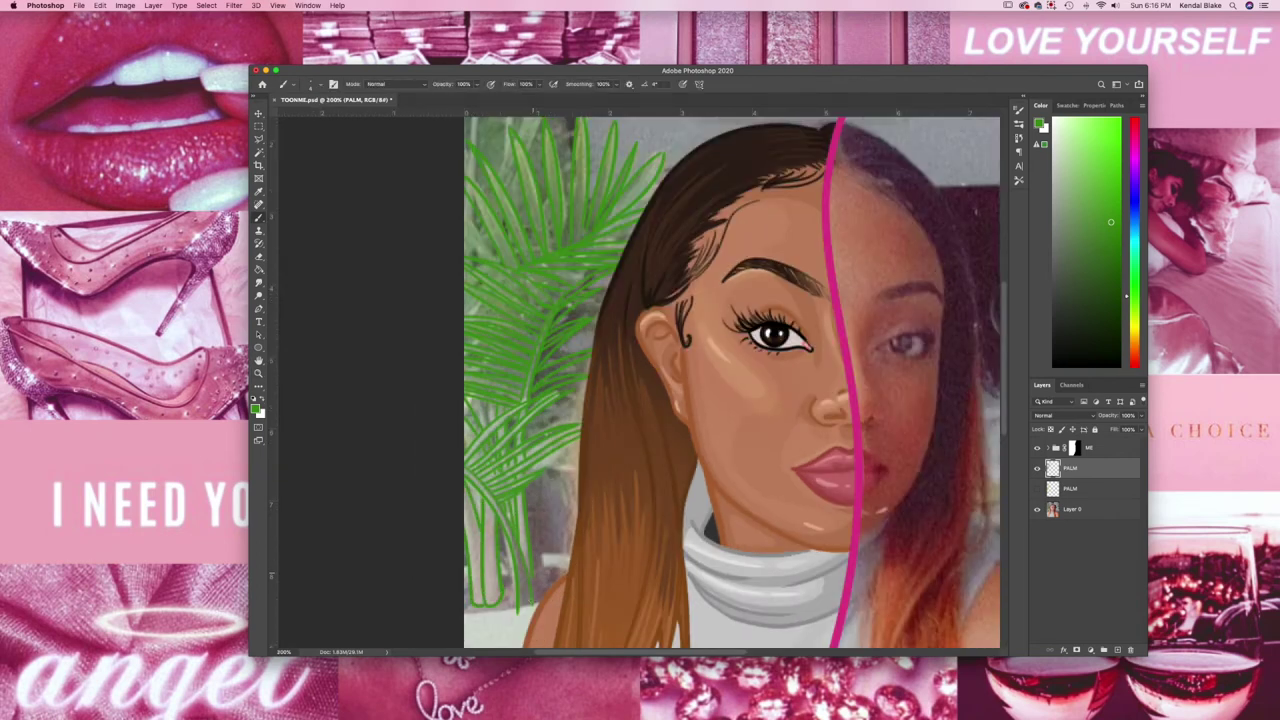
Add a new layer beneath the PALM outlines and paint the background fronds behind the upper palm in dark green
scroll(732, 384, up, 5)
super+click(1118, 649)
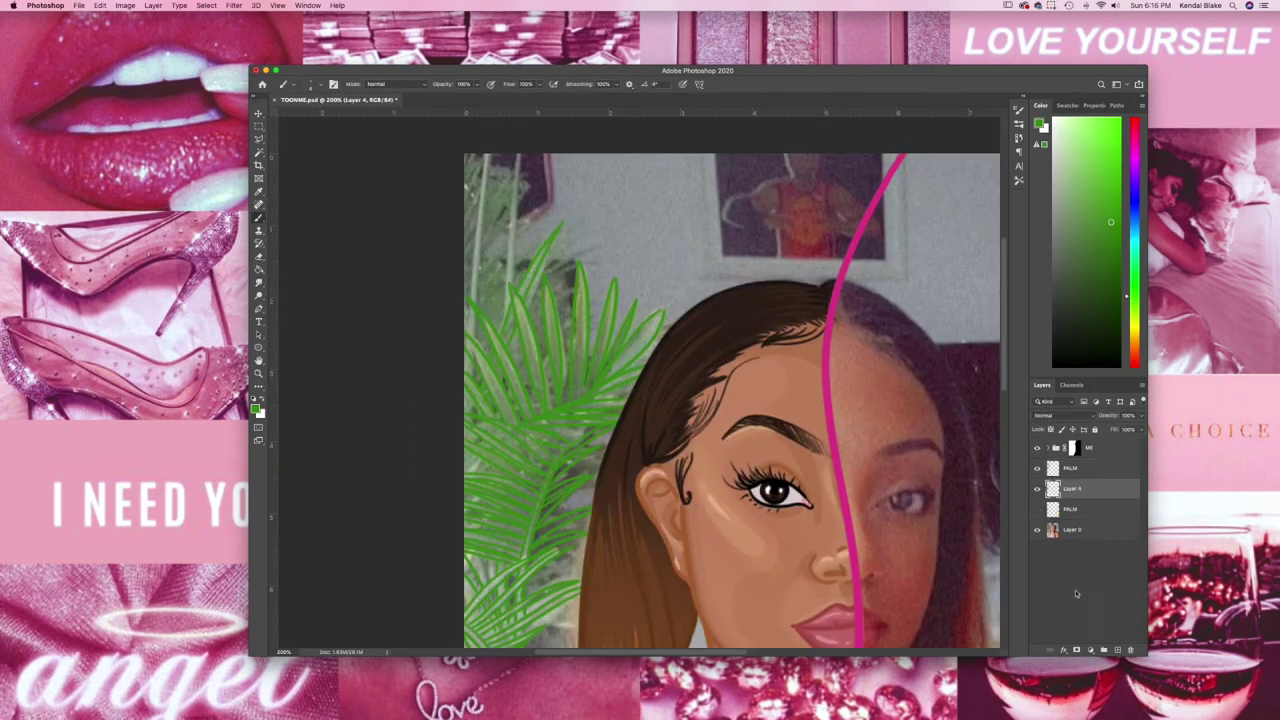
drag(572, 314, 510, 346)
drag(510, 288, 466, 404)
mouse_move(484, 162)
mouse_down()
mouse_move(468, 296)
mouse_move(466, 182)
mouse_up()
Add another layer beneath the PALM outlines and fill the palm's lower stems and lowest fronds with bright green
click(1118, 649)
scroll(600, 500, up, 3)
drag(466, 395, 484, 505)
drag(500, 290, 486, 500)
drag(510, 355, 512, 465)
drag(452, 206, 568, 466)
mouse_move(484, 236)
mouse_down()
mouse_move(554, 233)
mouse_move(569, 405)
mouse_move(578, 486)
mouse_up()
scroll(605, 275, up, 5)
drag(650, 360, 505, 485)
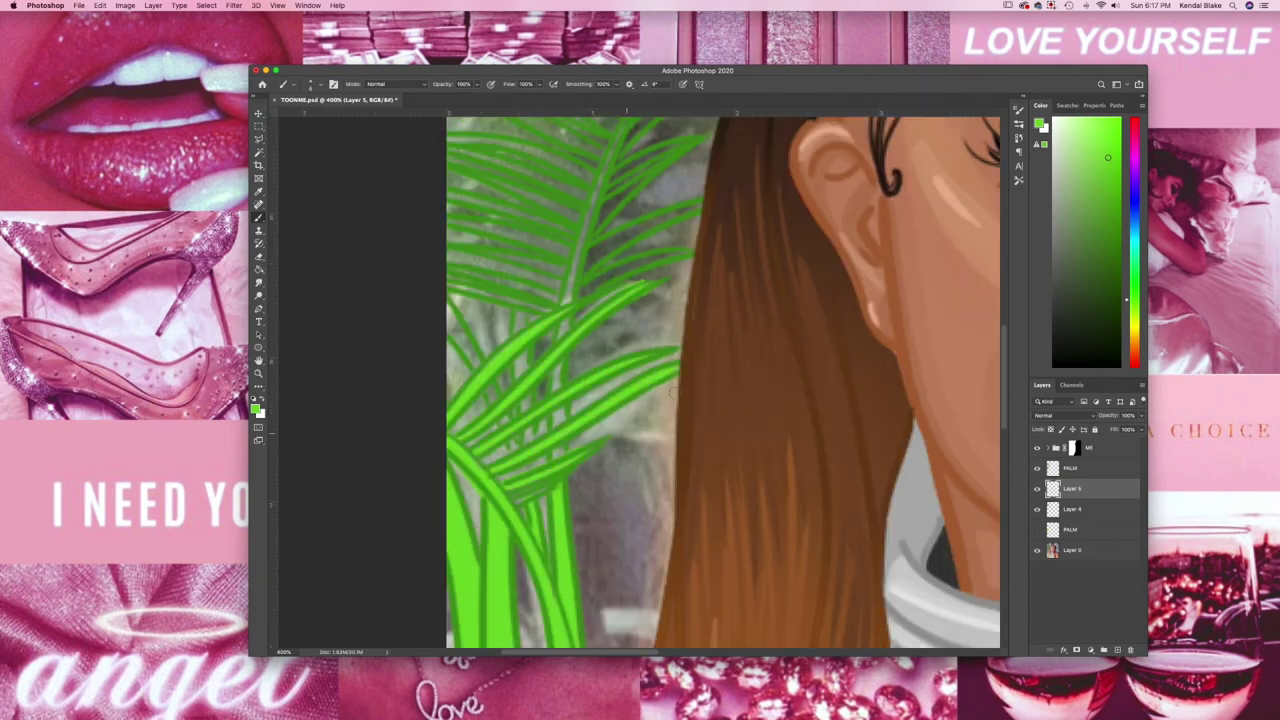
Fill the middle frond's stem and the leaflets on its hair side with bright green, undoing the stray strokes
drag(620, 128, 560, 455)
mouse_move(530, 312)
mouse_down()
mouse_move(485, 378)
mouse_move(455, 370)
mouse_up()
scroll(720, 380, up, 3)
drag(545, 415, 450, 432)
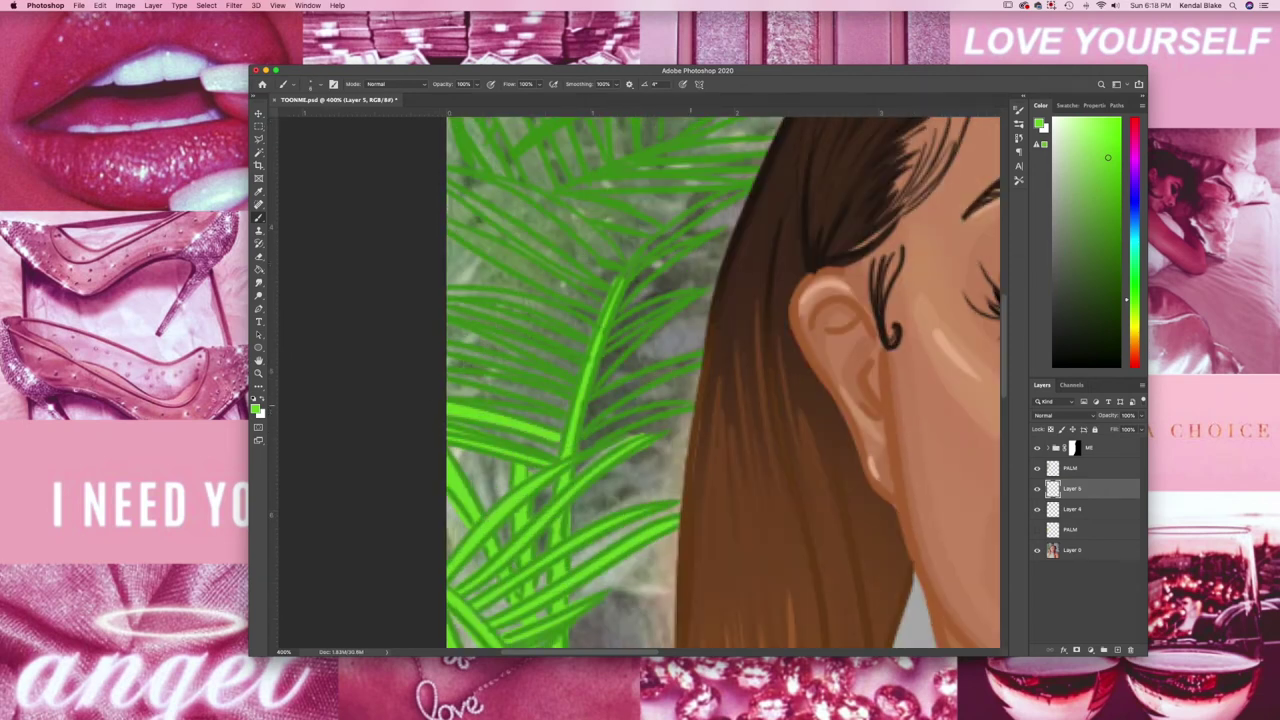
drag(695, 402, 580, 450)
drag(664, 312, 595, 398)
drag(620, 322, 688, 296)
drag(692, 246, 618, 310)
drag(748, 190, 638, 262)
key(super+z)
key(super+z)
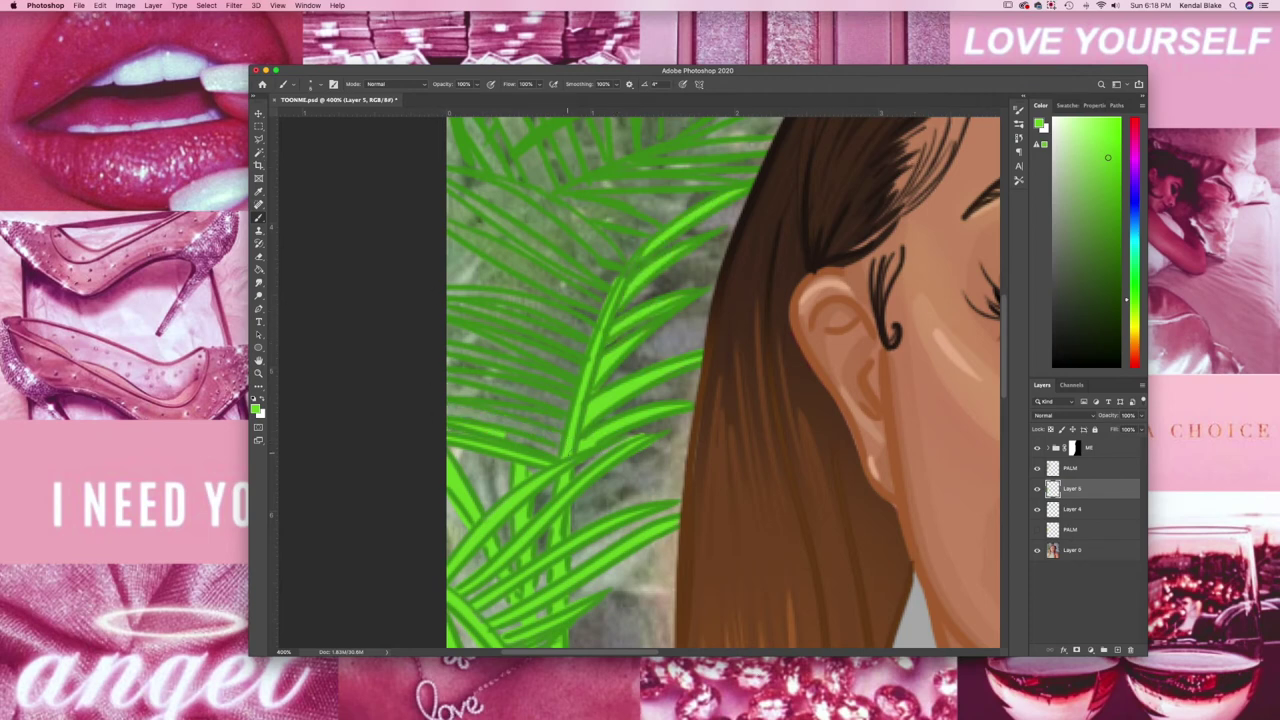
Fill the middle frond's leaflets facing the photo's edge with bright green
drag(565, 440, 452, 380)
drag(578, 372, 450, 306)
drag(600, 325, 450, 225)
drag(592, 275, 450, 185)
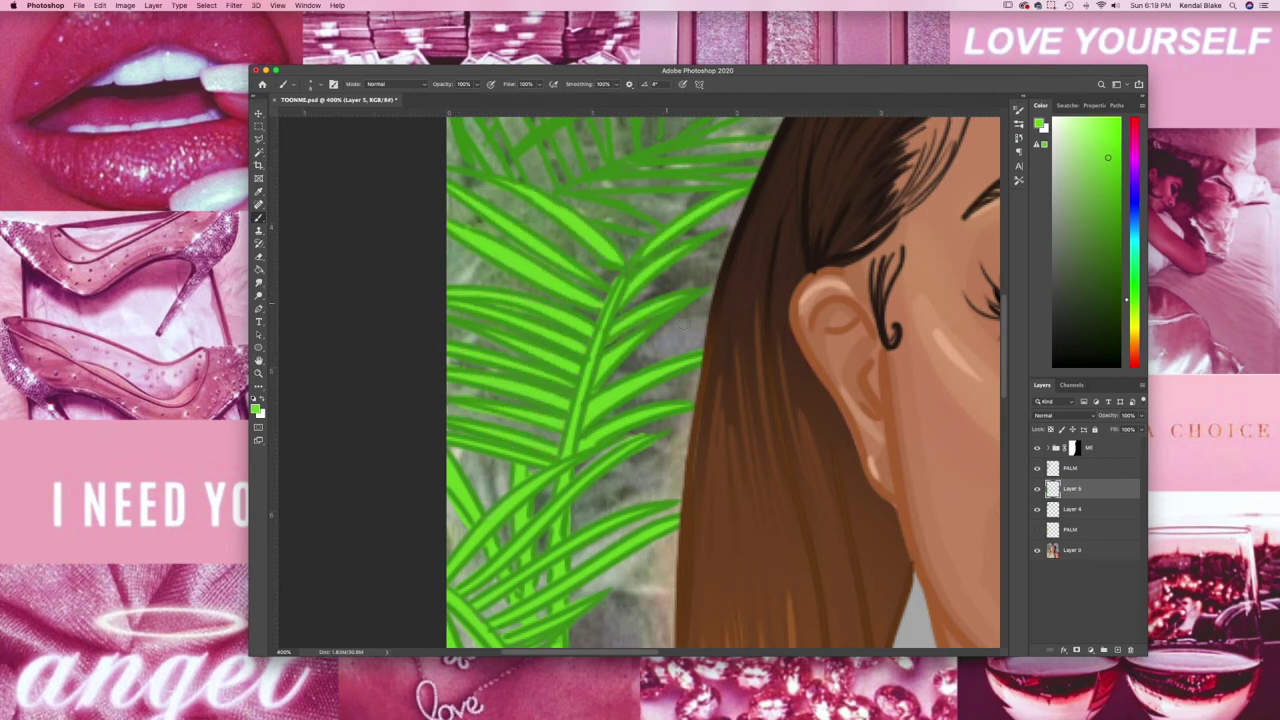
Fill all the leaflets and the stem of the large upper palm frond with bright green
scroll(722, 382, up, 5)
drag(840, 328, 728, 458)
drag(820, 368, 740, 446)
drag(776, 334, 706, 472)
drag(746, 272, 692, 476)
drag(688, 236, 662, 500)
drag(674, 340, 690, 495)
drag(612, 268, 638, 470)
drag(546, 282, 604, 502)
drag(562, 310, 602, 505)
drag(472, 320, 580, 535)
drag(540, 460, 580, 538)
drag(450, 372, 524, 494)
drag(482, 444, 554, 554)
mouse_move(448, 450)
mouse_down()
mouse_move(506, 534)
mouse_move(646, 592)
mouse_up()
drag(726, 540, 566, 550)
drag(768, 502, 654, 518)
drag(762, 518, 692, 526)
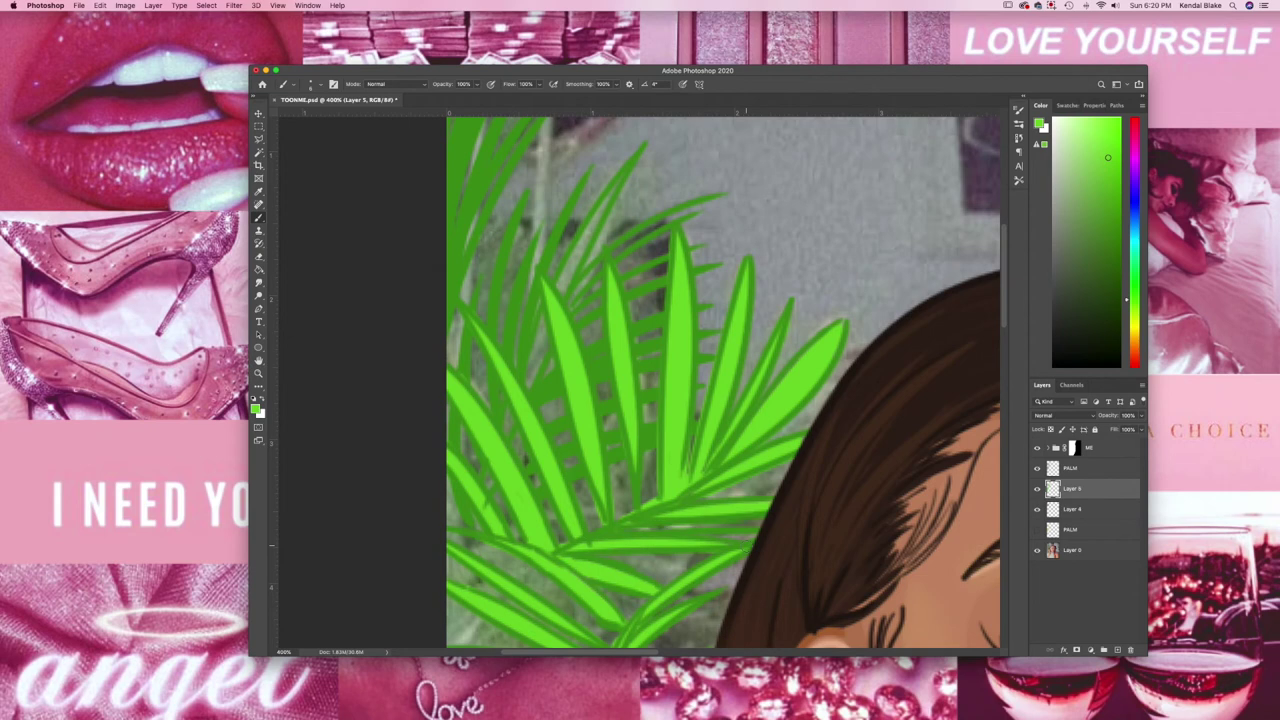
Paint bright green leaves on the background fronds and in the remaining gaps around the palm
key(super+minus)
drag(590, 152, 545, 240)
drag(536, 258, 516, 308)
drag(616, 182, 552, 252)
drag(526, 240, 506, 296)
mouse_move(500, 296)
mouse_down()
mouse_move(494, 332)
mouse_move(543, 338)
mouse_up()
drag(472, 444, 472, 496)
scroll(734, 382, down, 5)
drag(529, 212, 496, 266)
drag(500, 392, 470, 436)
drag(528, 422, 529, 468)
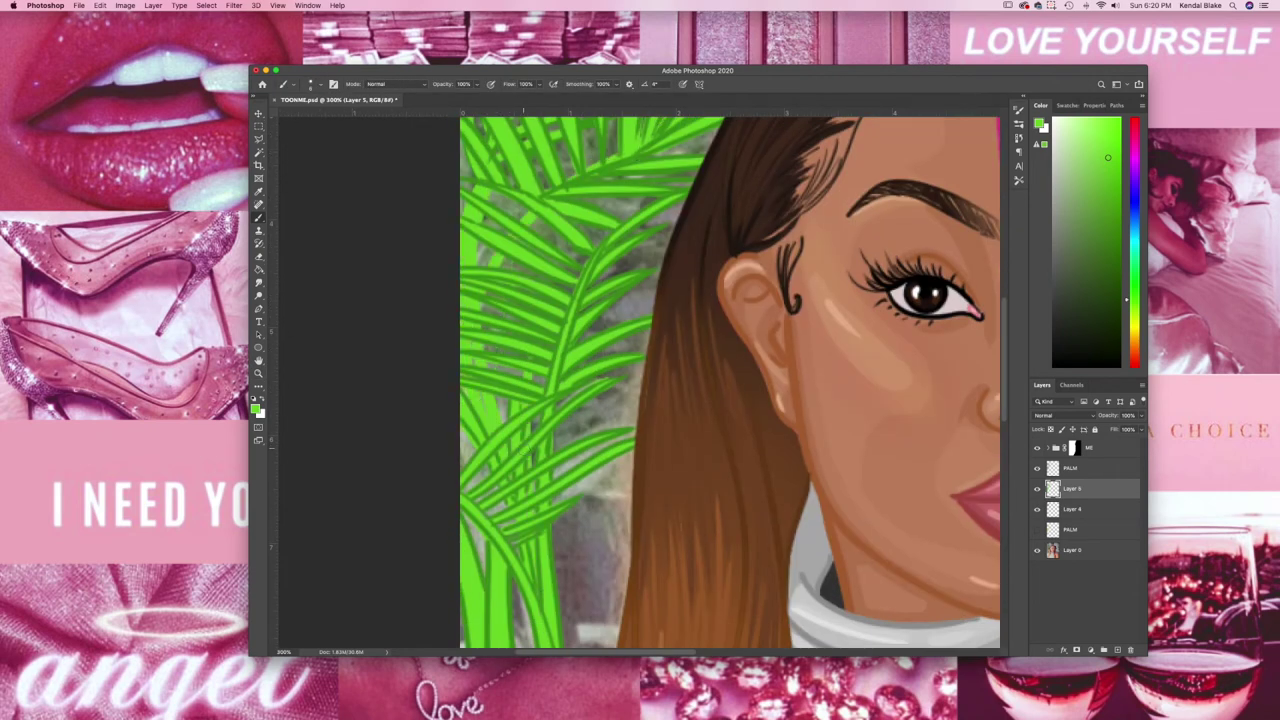
Adjust the palm's green to a slightly cooler shade with an image colour adjustment
key(z)
key(super+minus)
key(super+minus)
key(super+1)
key(super+plus)
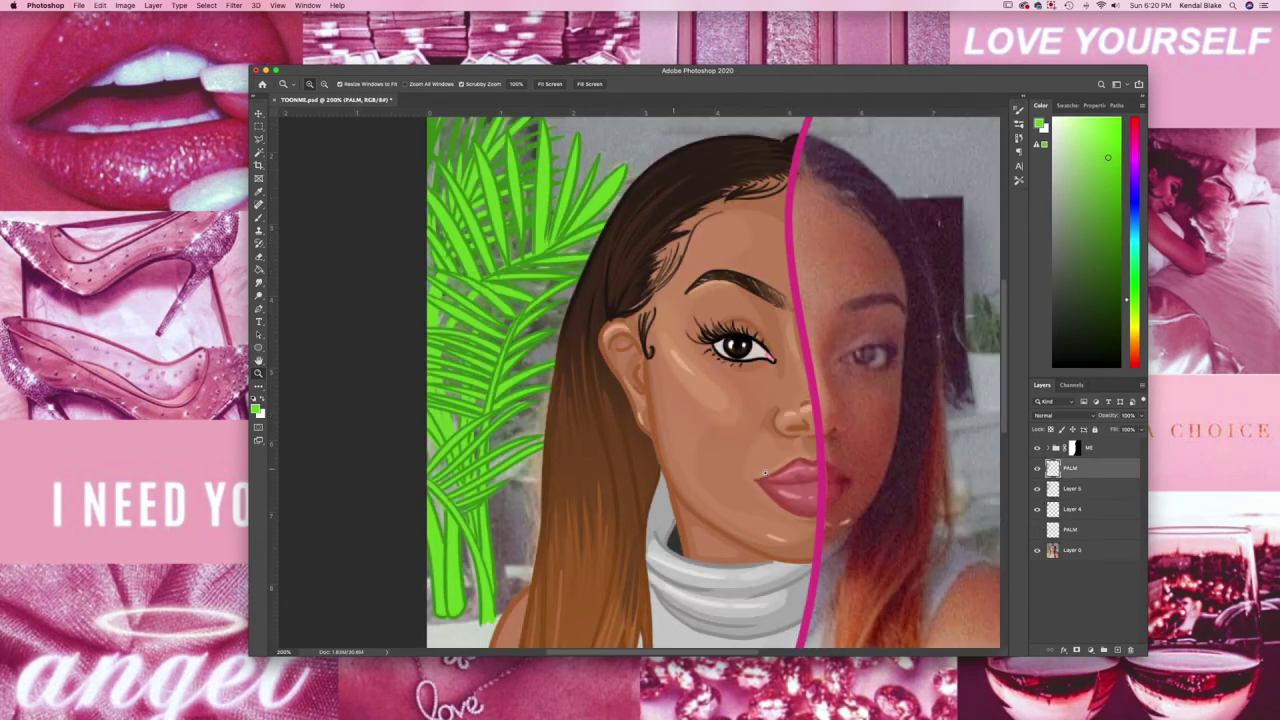
key(super+minus)
click(125, 5)
click(300, 120)
mouse_move(270, 213)
mouse_down()
mouse_move(256, 213)
mouse_move(272, 237)
mouse_up()
key(Return)
Add a new layer above the palm and paint green detail over its leaves
key(super+plus)
key(super+shift+alt+n)
key(b)
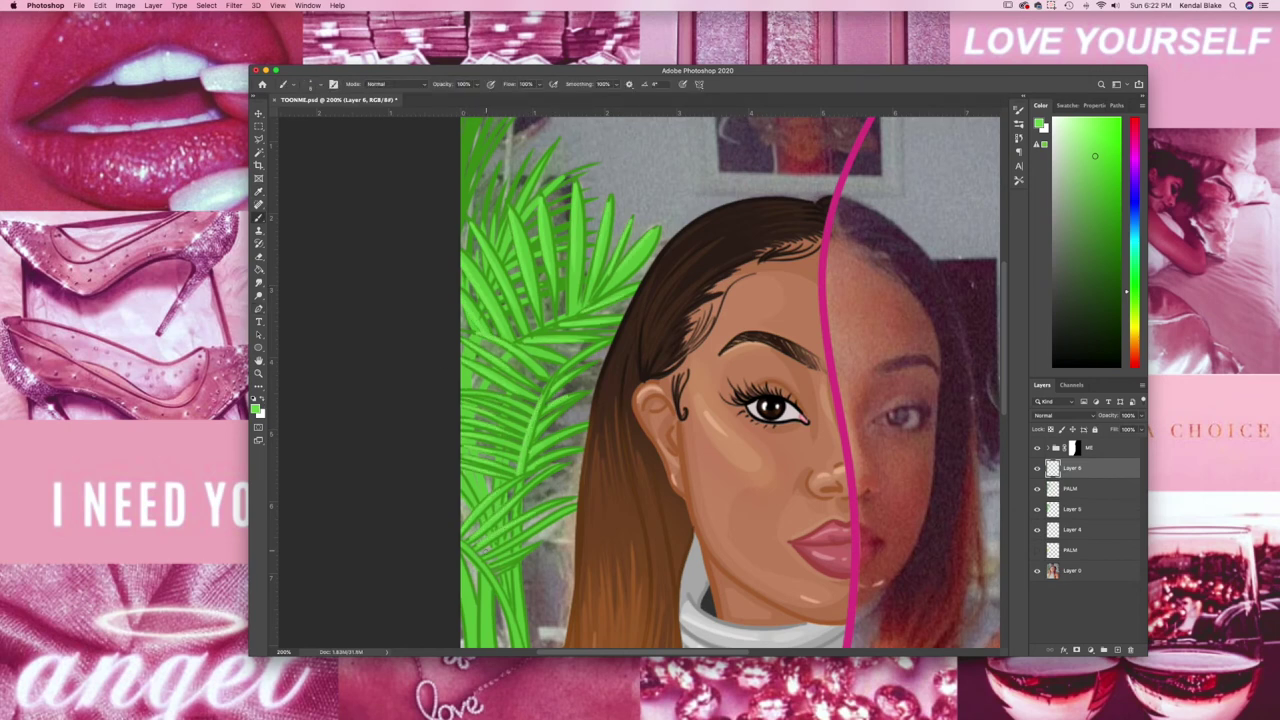
Paint a pink plant pot with a rim beneath the palm, using a further new layer
scroll(916, 452, down, 4)
mouse_move(517, 545)
mouse_down()
mouse_move(505, 560)
mouse_move(499, 525)
mouse_move(474, 542)
mouse_up()
key(ctrl+shift+alt+n)
key(x)
drag(550, 316, 474, 326)
drag(474, 270, 578, 272)
Erase the pot's rim where it covers the palm stems, using the palm layer's outline as the selection
super+click(1052, 510)
key(e)
drag(476, 272, 540, 272)
key(super+d)
Paint vertical shading and highlight strokes on the pink pot, keeping within the pot's outline
key(b)
mouse_move(500, 330)
mouse_down()
mouse_move(485, 500)
mouse_move(515, 545)
mouse_up()
super+click(1052, 468)
drag(482, 340, 482, 545)
drag(484, 385, 486, 510)
drag(485, 330, 485, 420)
key(super+d)
Paint brown soil inside the pot's rim around the palm stems on a new layer
key(z)
key(shift+super+alt+n)
click(1110, 213)
key(b)
super+click(1052, 509)
click(1090, 509)
super+click(1052, 488)
click(1090, 488)
click(1090, 218)
key(b)
click(1095, 236)
click(1092, 178)
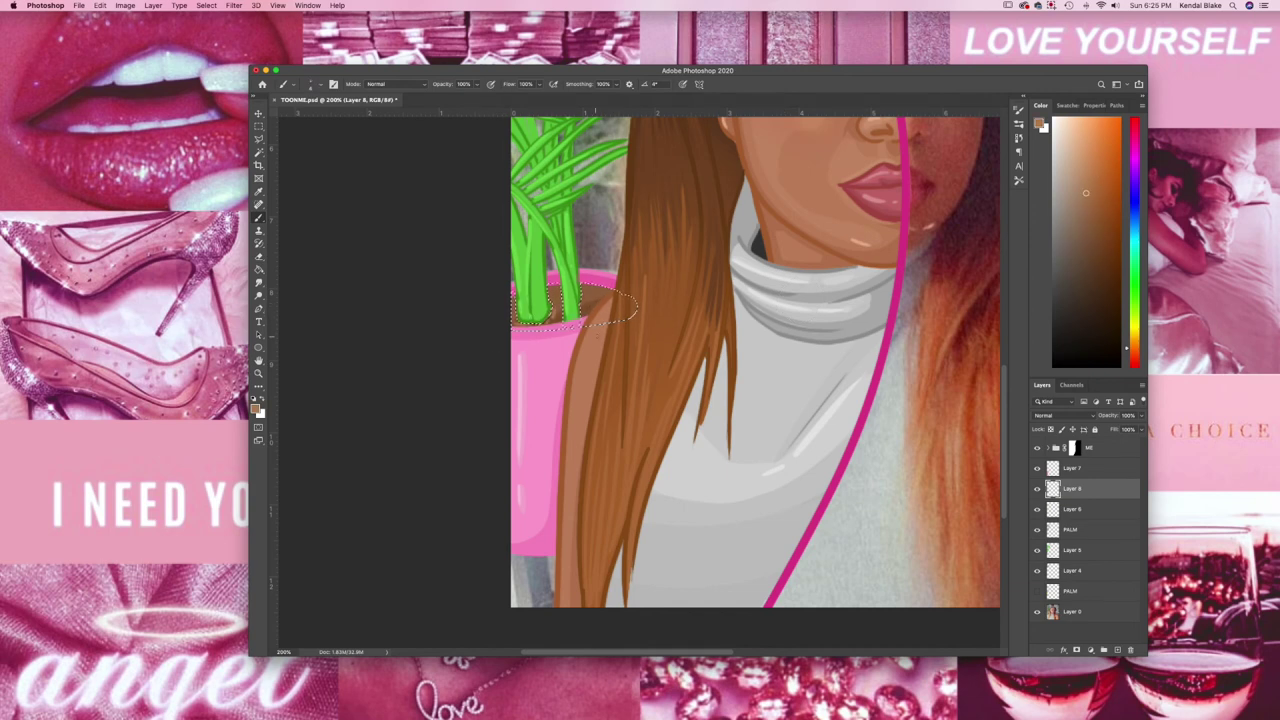
click(1088, 211)
Darken the soil with Hue/Saturation, setting Lightness to -44
key(ctrl+minus)
key(ctrl+minus)
key(ctrl+plus)
click(125, 5)
click(290, 91)
drag(269, 237, 250, 240)
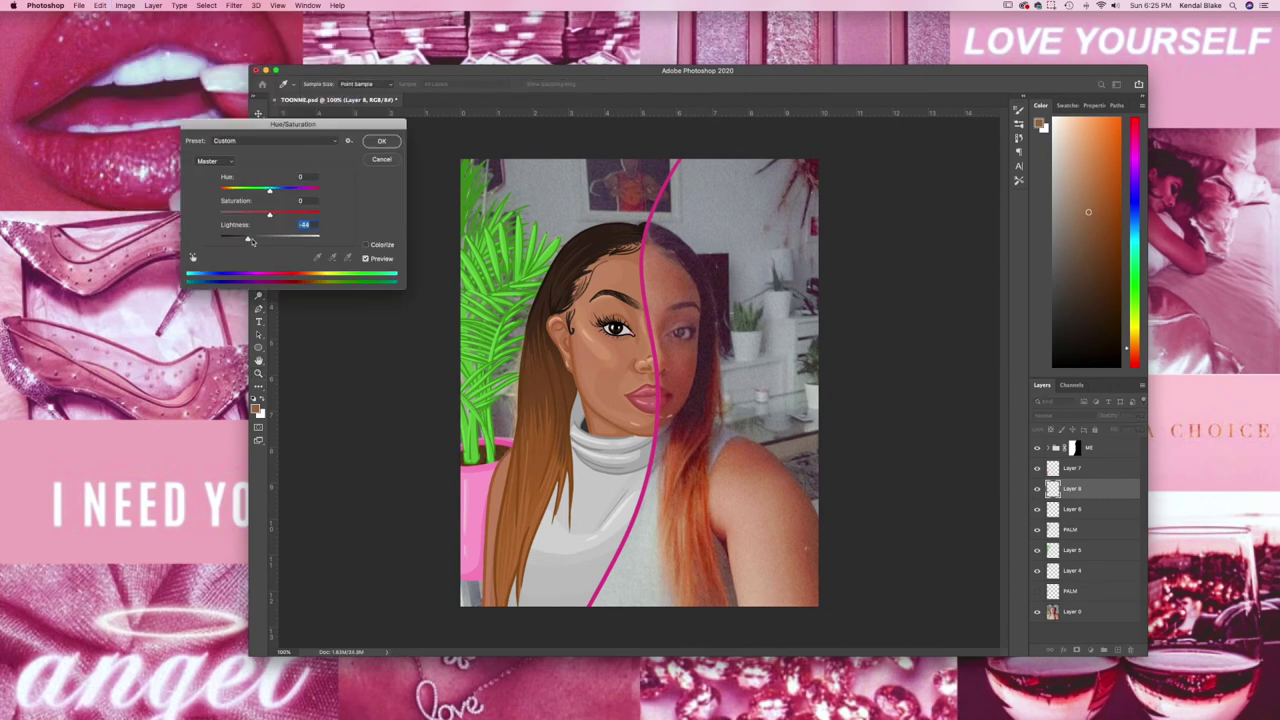
key(Return)
Paint a gold stand leg with darker edges and shading in front of the pot on the pot's upper layer
key(ctrl+plus)
key(z)
key(ctrl+minus)
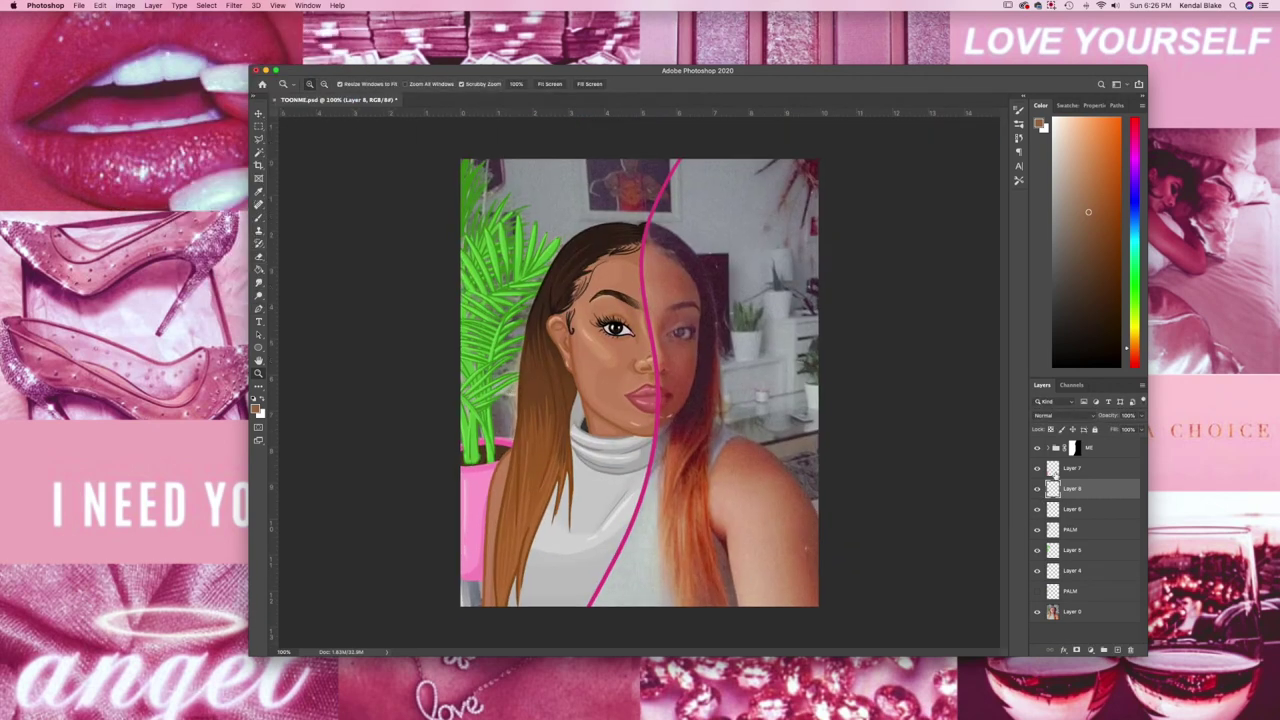
key(ctrl+plus)
key(alt+bracketright)
key(b)
mouse_move(474, 480)
mouse_down()
mouse_move(475, 592)
mouse_move(484, 480)
mouse_up()
drag(483, 594, 488, 466)
alt+click(486, 560)
alt+click(476, 495)
drag(468, 592, 470, 476)
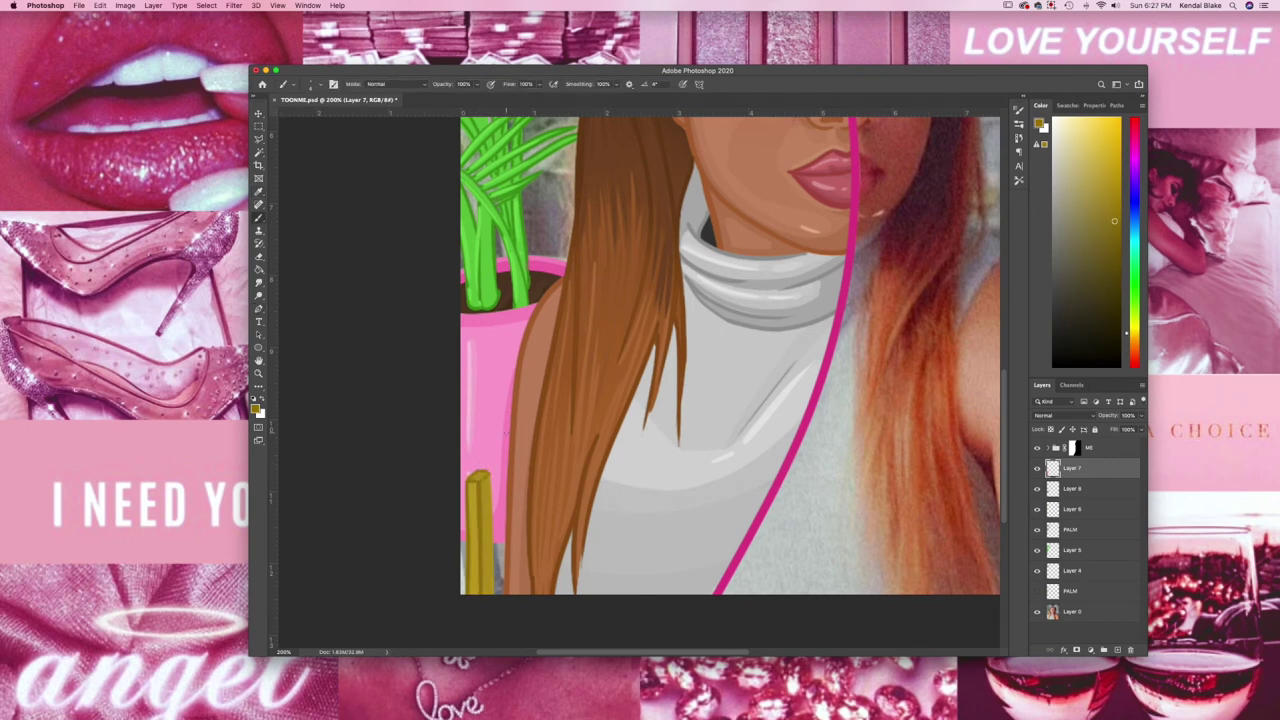
drag(587, 516, 587, 516)
key(b)
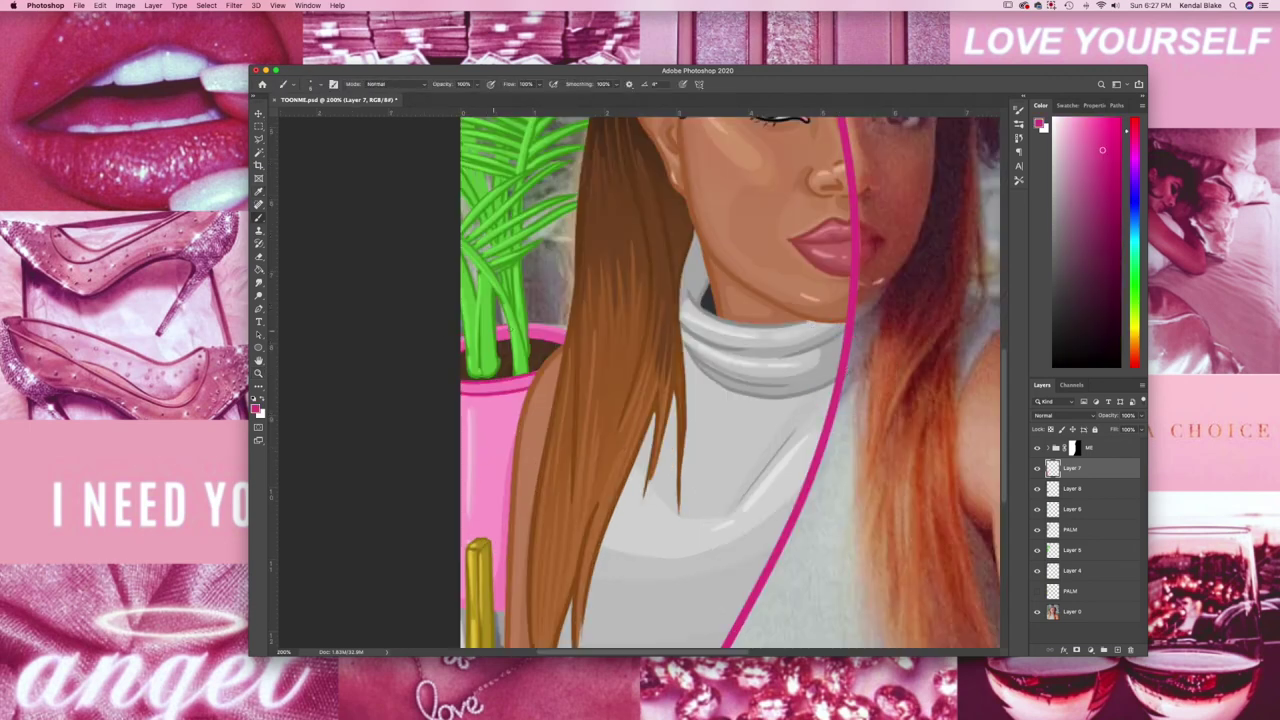
Group all the visible palm and pot layers and name the group PLANT
key(z)
mouse_move(581, 345)
mouse_down()
mouse_move(500, 426)
mouse_move(854, 511)
mouse_up()
key(ctrl+g)
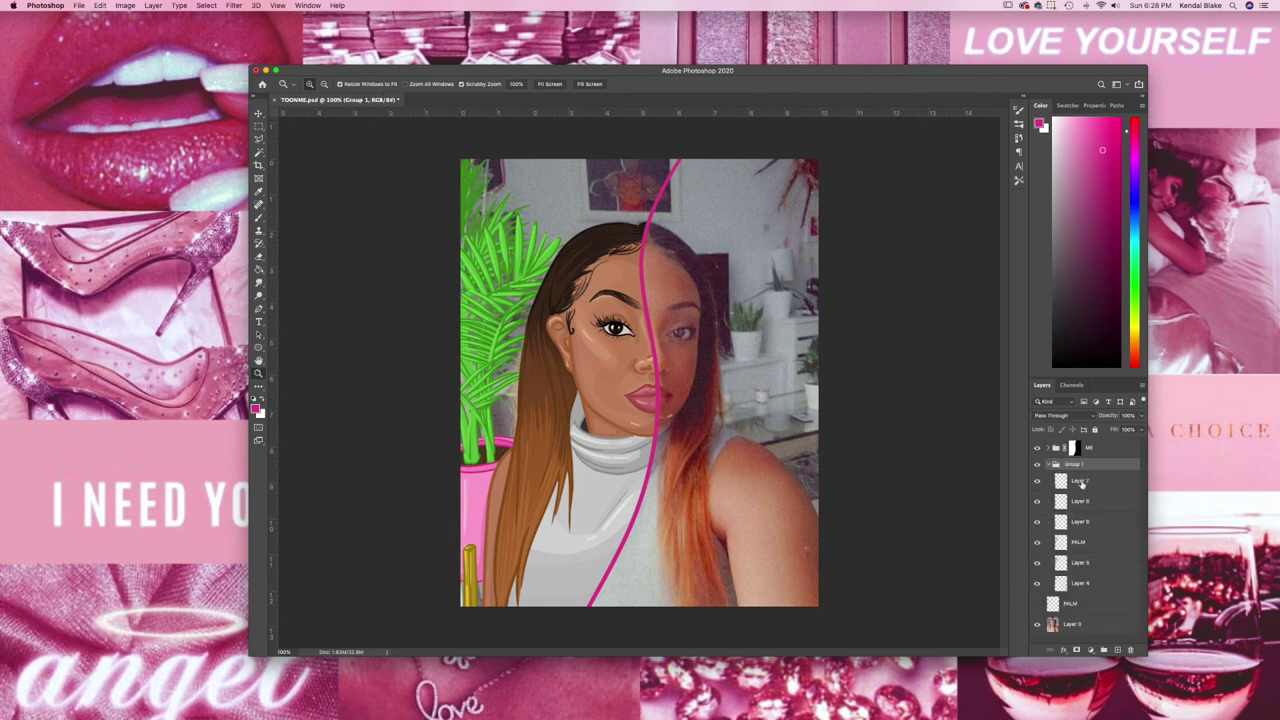
click(1060, 500)
click(1044, 521)
click(1044, 562)
click(1044, 583)
click(1048, 464)
double_click(1073, 464)
text(PLANT)
key(Return)
Fill a new layer behind the plant with light pink and limit it to the illustrated half
key(ctrl+shift+alt+n)
key(g)
click(716, 518)
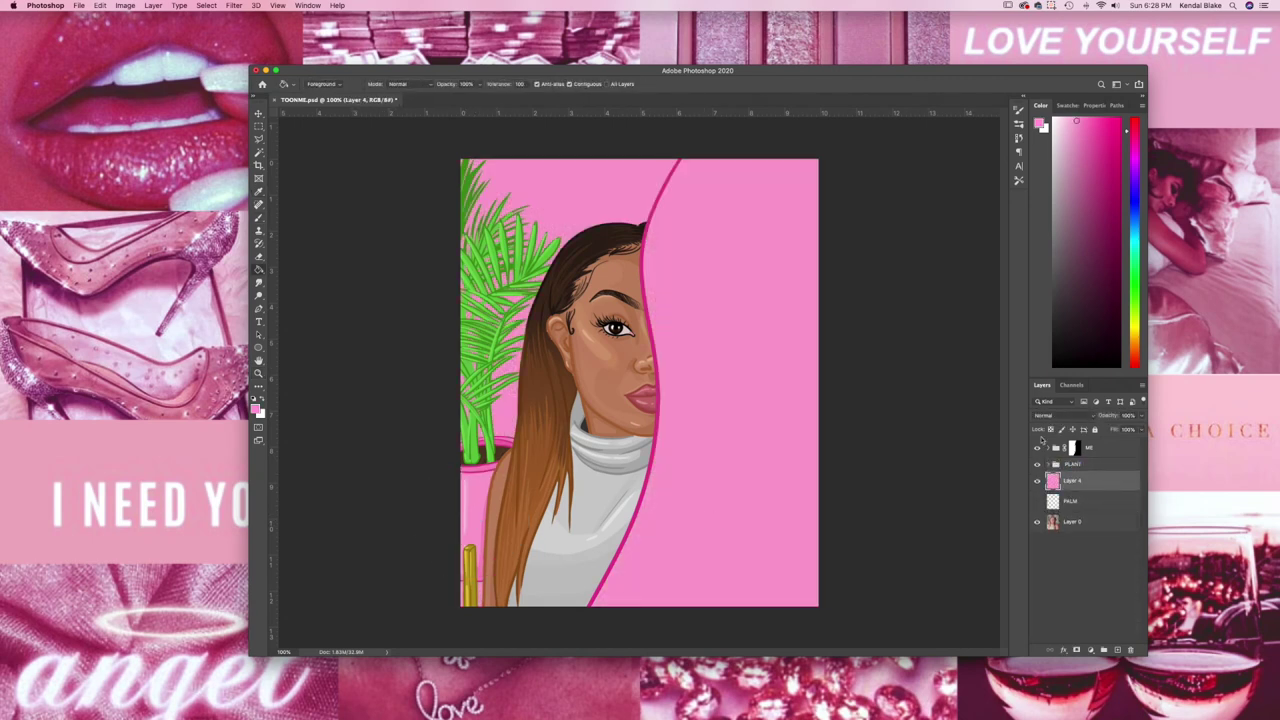
click(1037, 481)
click(1047, 447)
Repair the pink gap between the ear and the hair by cloning hair colour along the ear's edge
click(1077, 558)
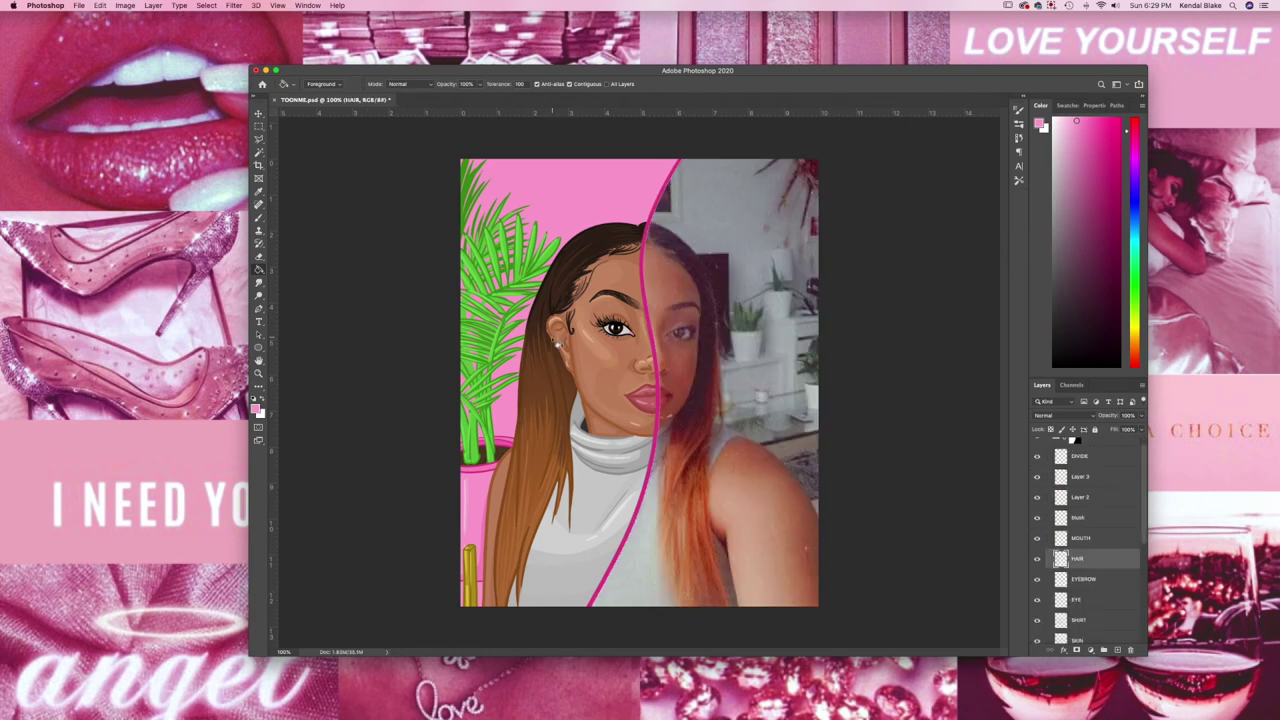
key(s)
scroll(527, 330, up, 3)
key(space)
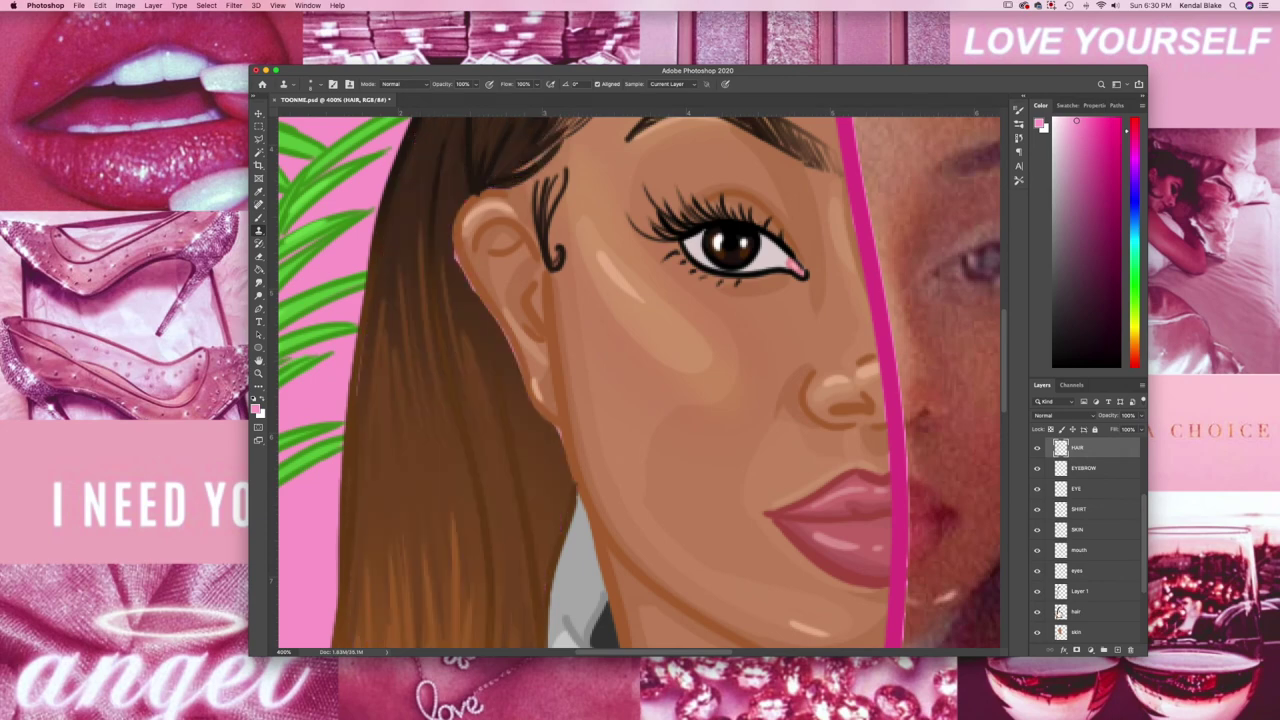
drag(449, 257, 552, 433)
key(l)
drag(482, 192, 463, 256)
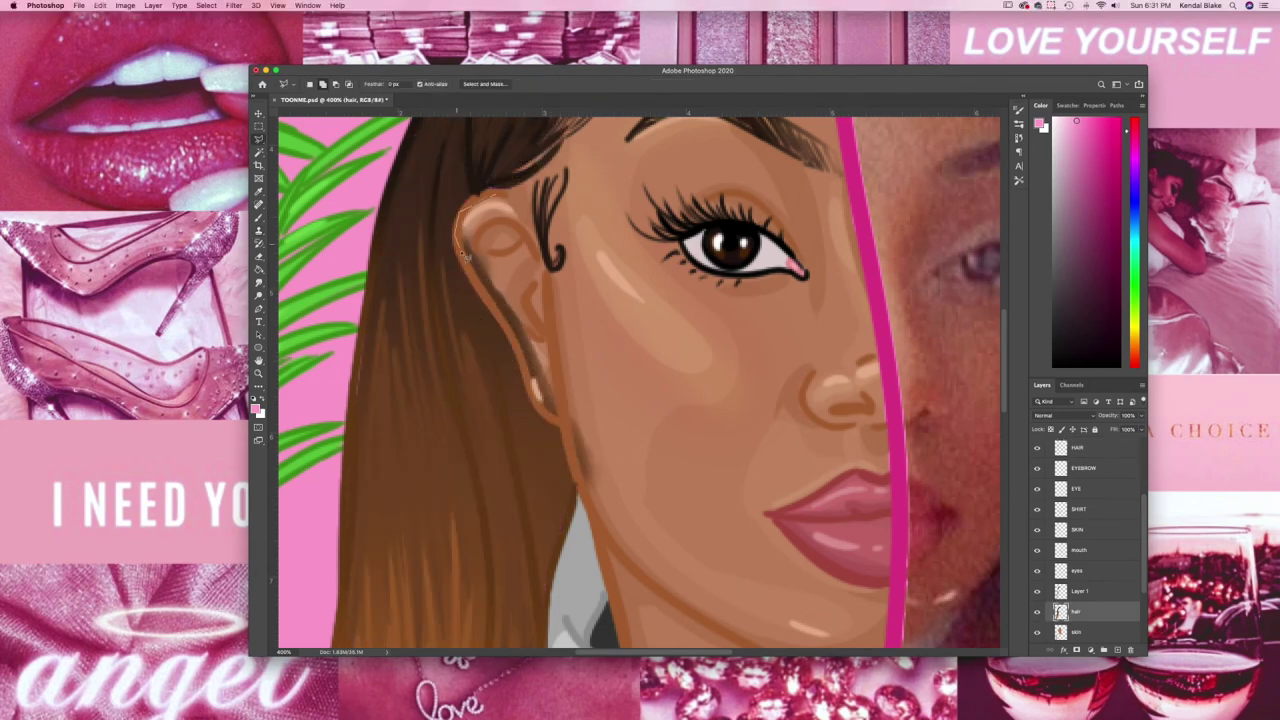
drag(692, 480, 539, 363)
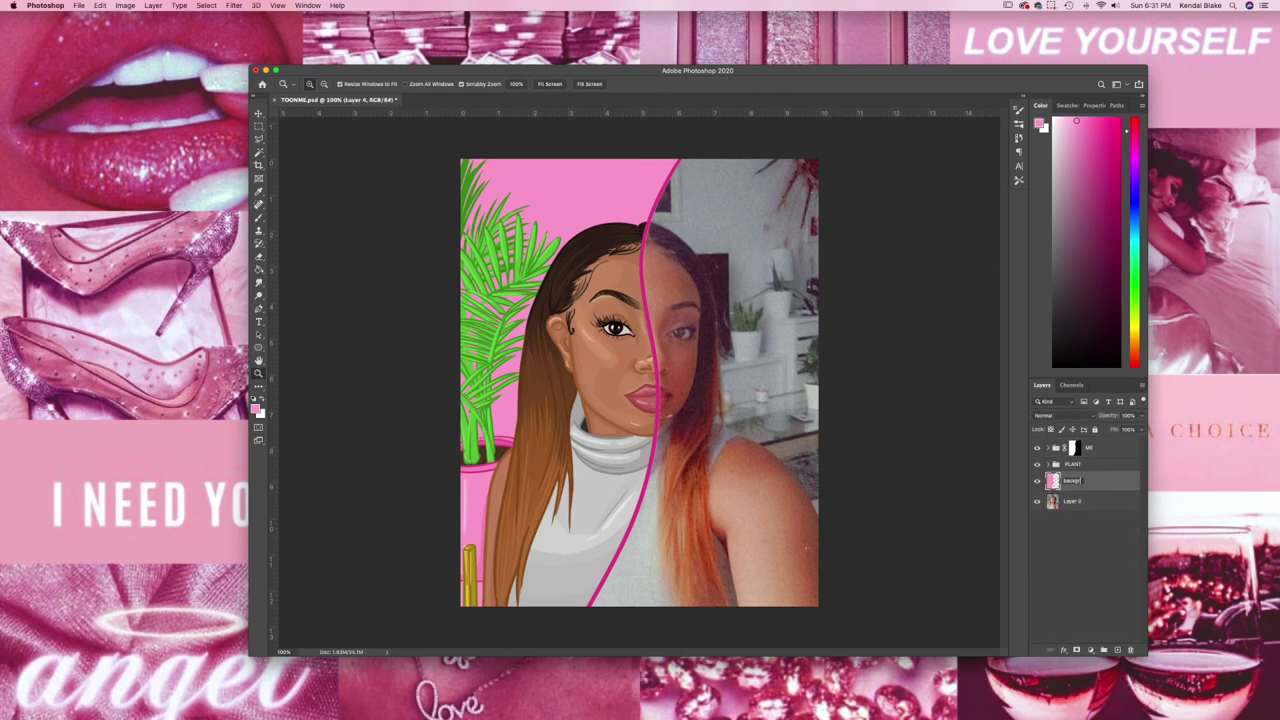
Name the pink layer background and blend turquoise into its lower part with a large soft brush
text(ound)
key(Return)
key(b)
drag(477, 84, 484, 92)
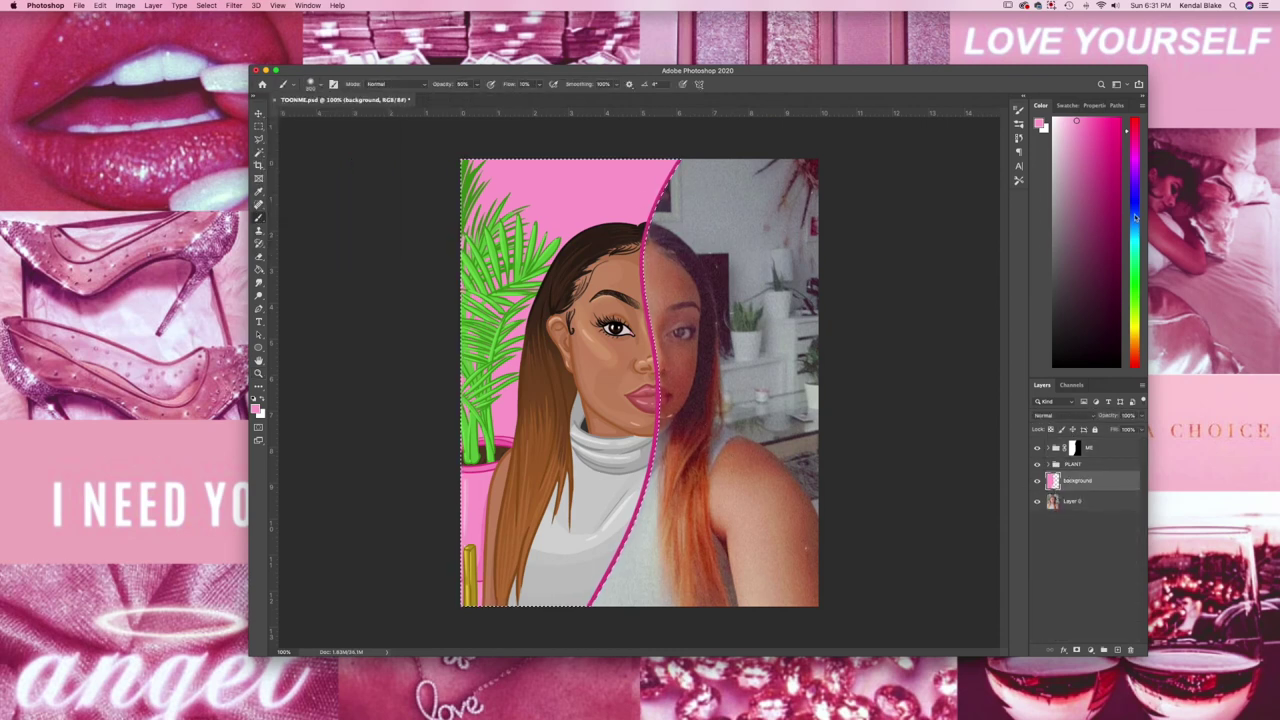
drag(1134, 218, 1134, 237)
click(1094, 120)
drag(470, 395, 480, 430)
click(477, 84)
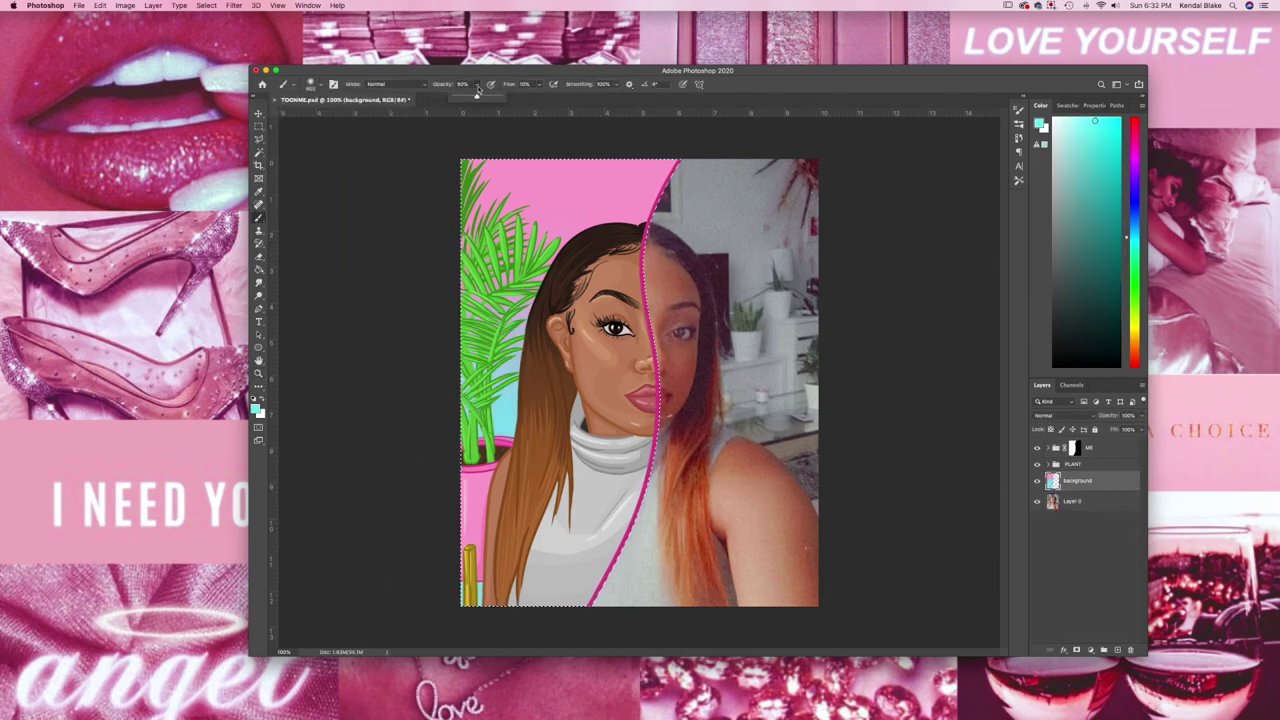
alt+click(475, 500)
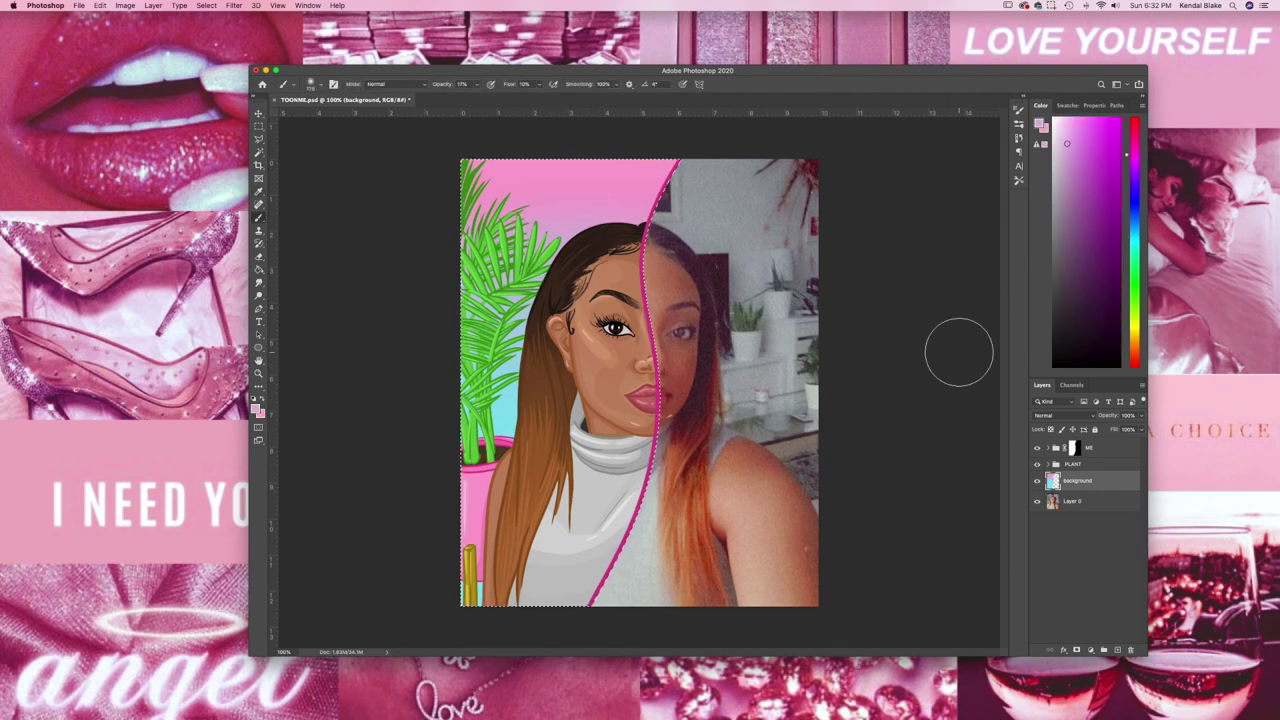
click(1048, 465)
super+click(1052, 515)
click(1048, 465)
key(l)
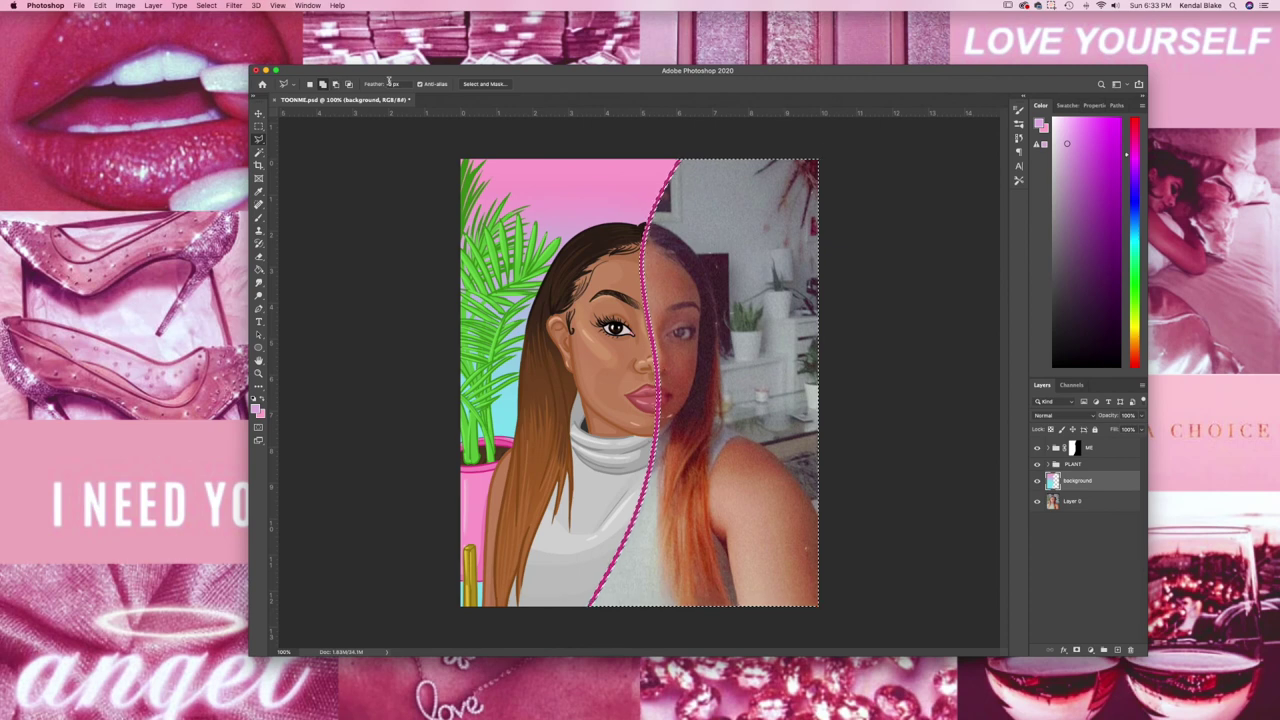
drag(817, 285, 786, 547)
Handwrite the artist's signature in magenta beside the dividing line at the photo's lower edge
key(super+plus)
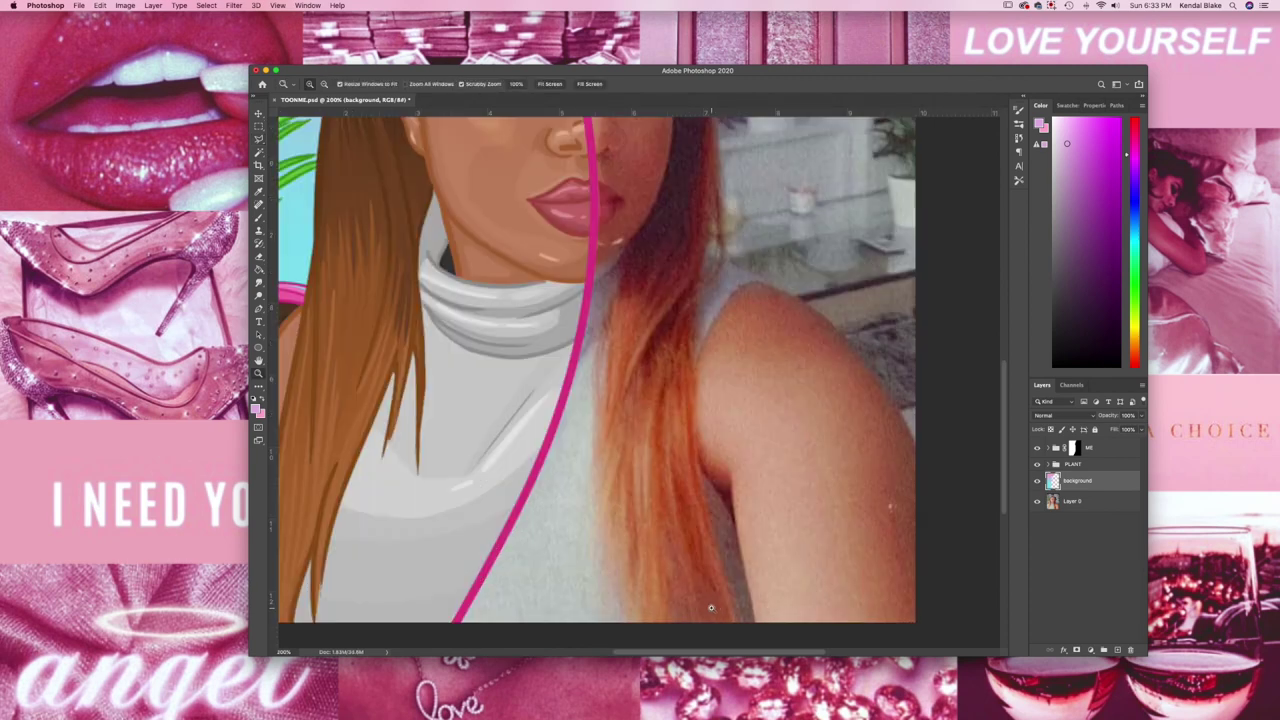
key(b)
scroll(550, 430, down, 3)
drag(493, 504, 493, 519)
alt+scroll(577, 487, up, 1)
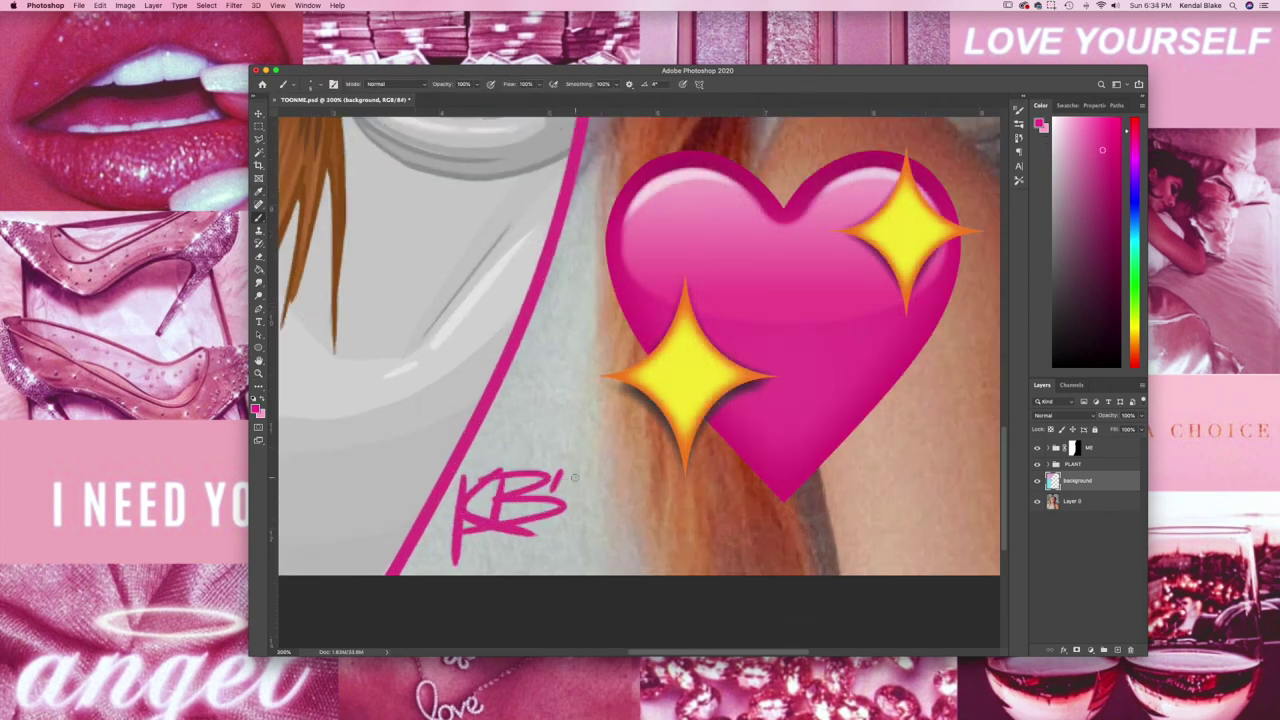
drag(586, 503, 602, 521)
drag(614, 502, 613, 503)
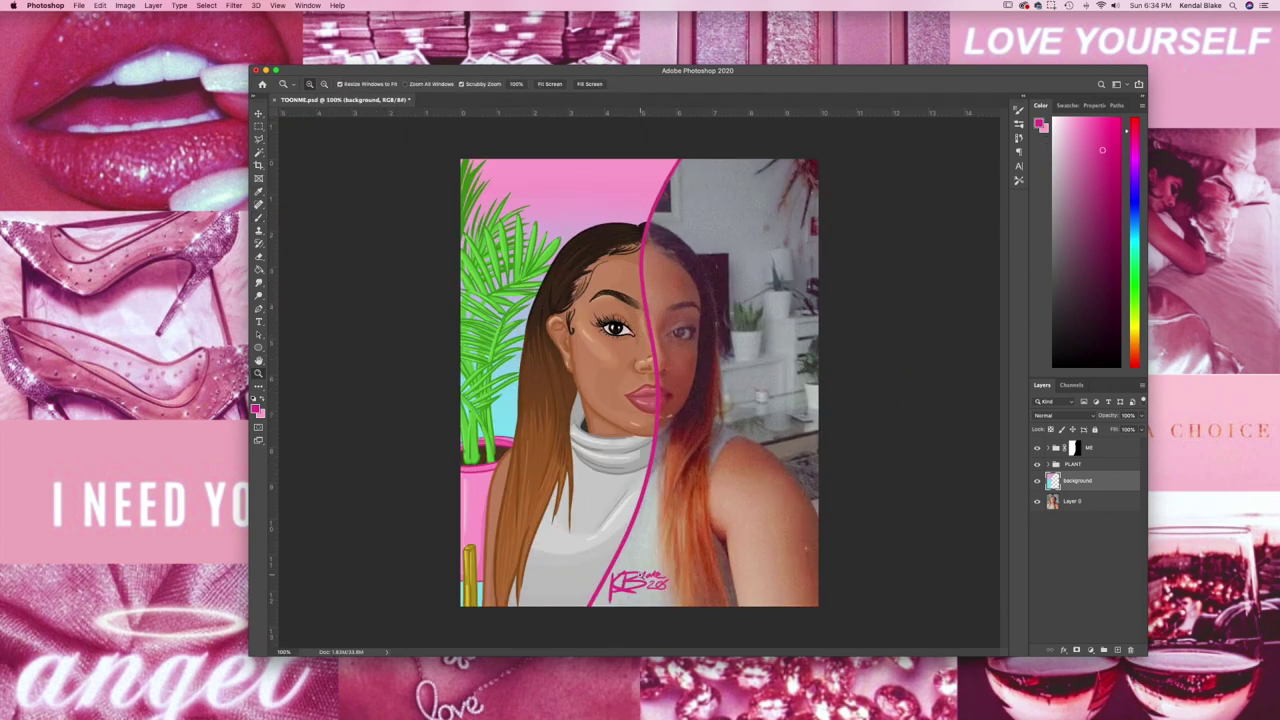
Move the signature onto its own layer named SIG and scale it down close to the dividing line
key(ctrl+shift+j)
key(ctrl+t)
drag(645, 580, 620, 590)
key(Return)
Add the artist's social media handle as magenta text above all layers, shrunk and tilted onto the turtleneck below the collar
key(ctrl+v)
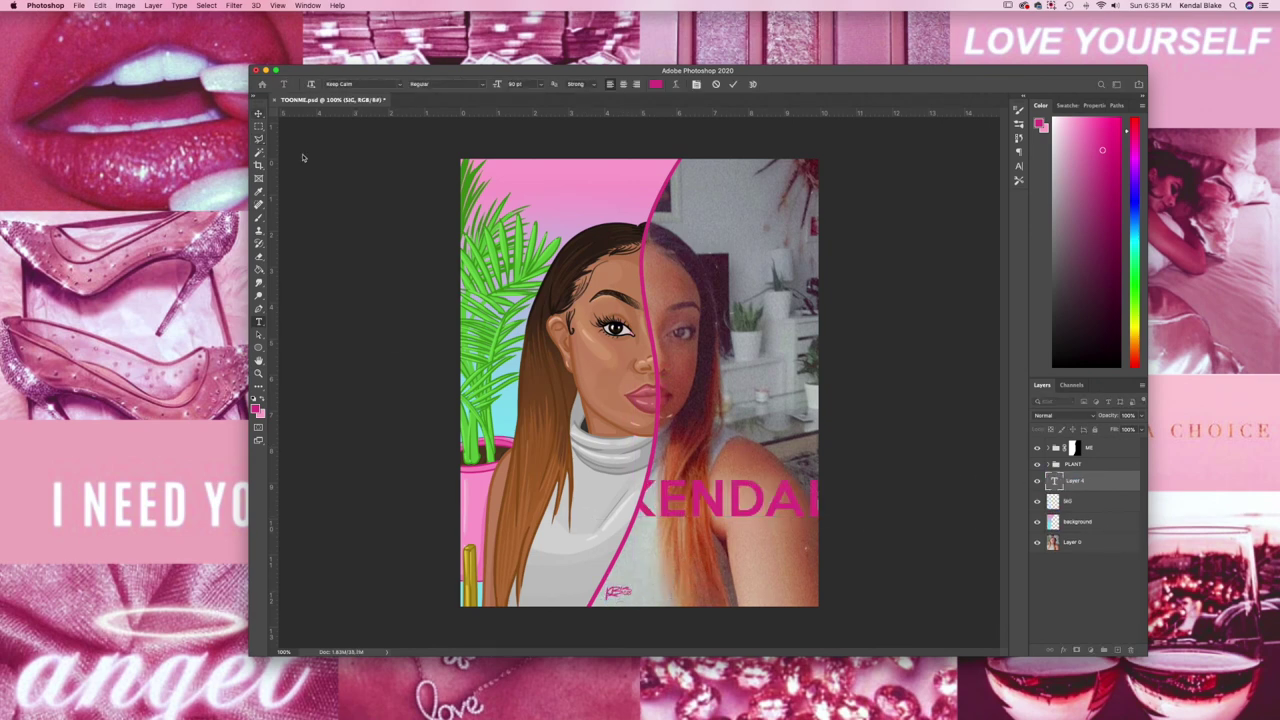
drag(1120, 438, 1120, 445)
key(ctrl+t)
drag(588, 476, 612, 462)
key(Return)
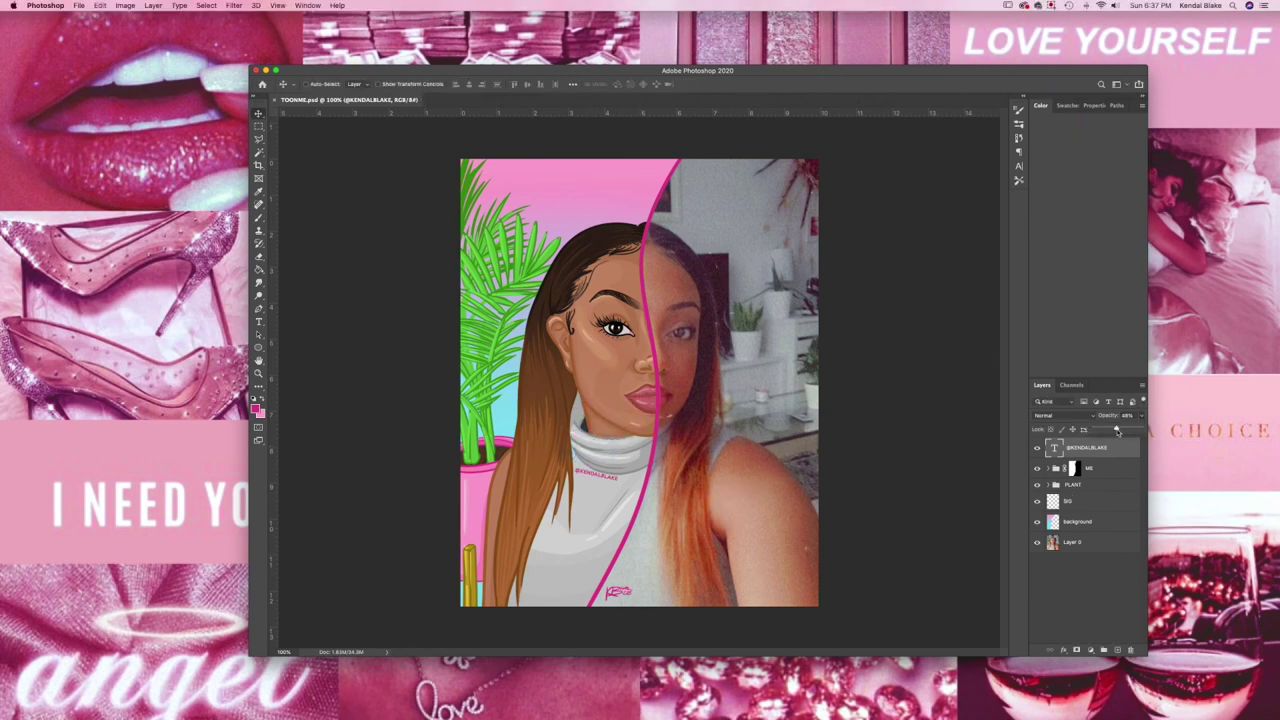
Set the PLANT group's opacity to 50%
click(1130, 482)
key(5)
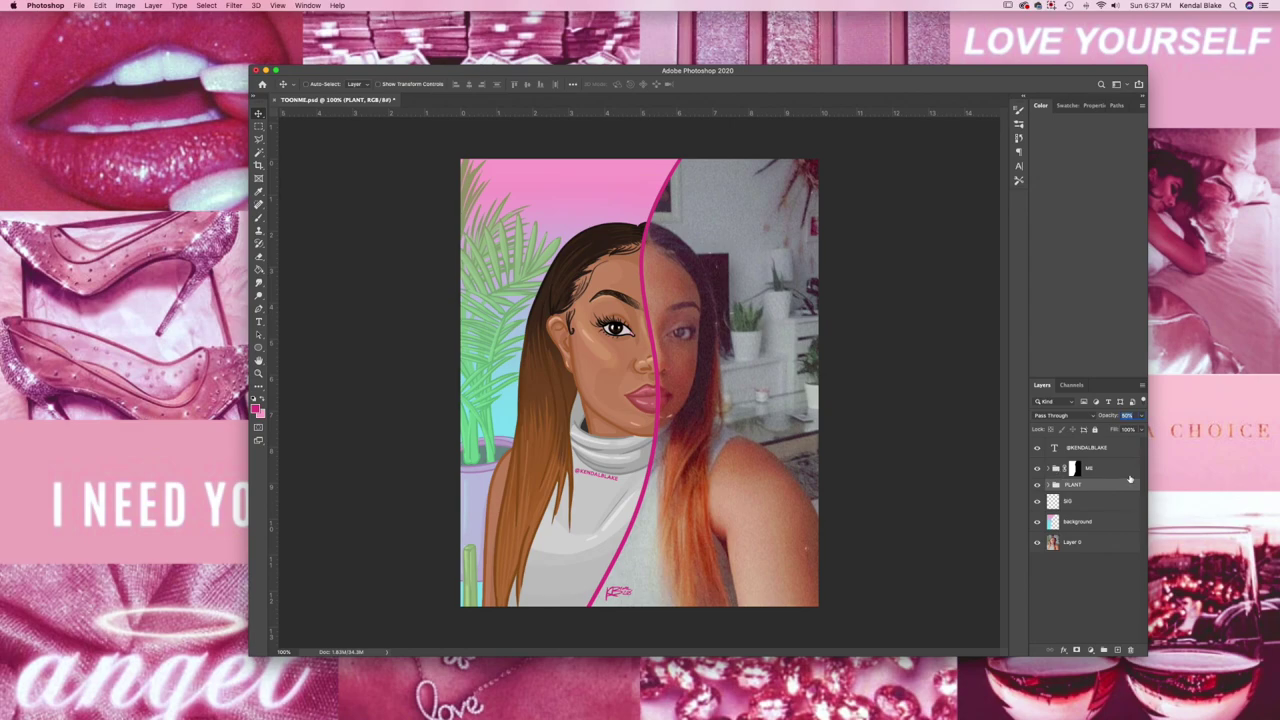
Paint white star-shaped sparkles across the illustrated half on a new top layer
key(super+shift+alt+n)
key(b)
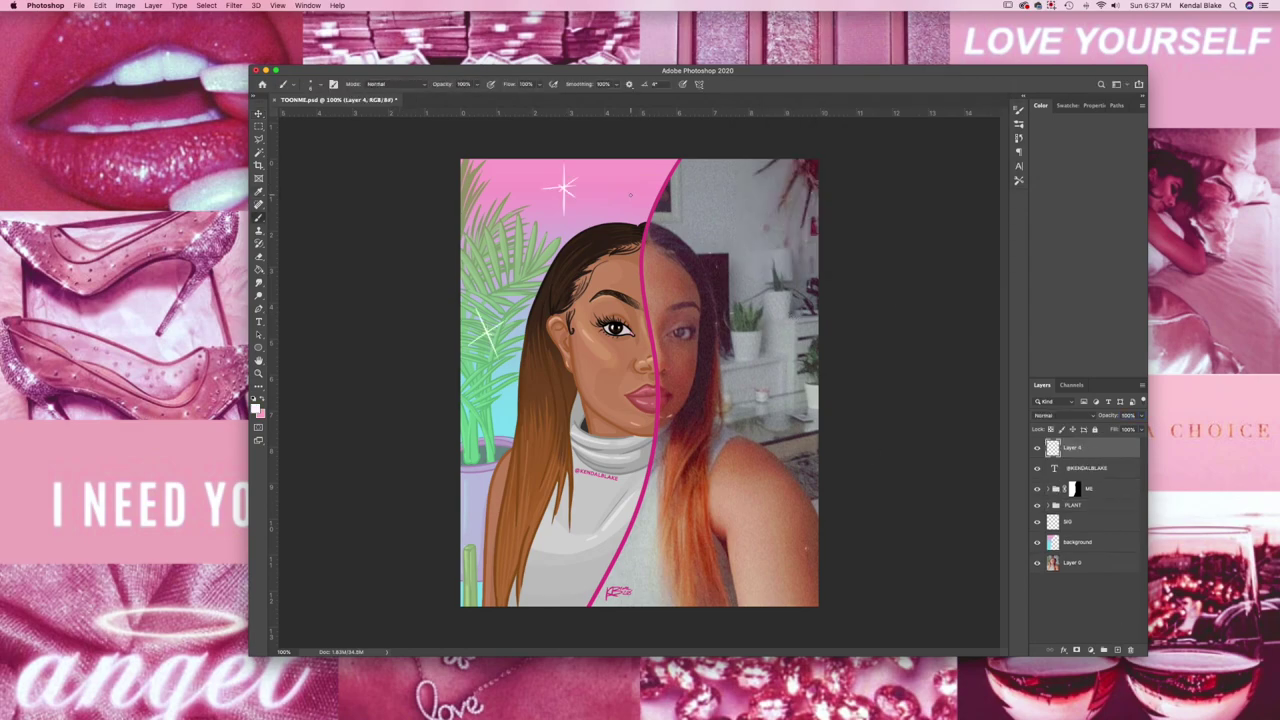
key(l)
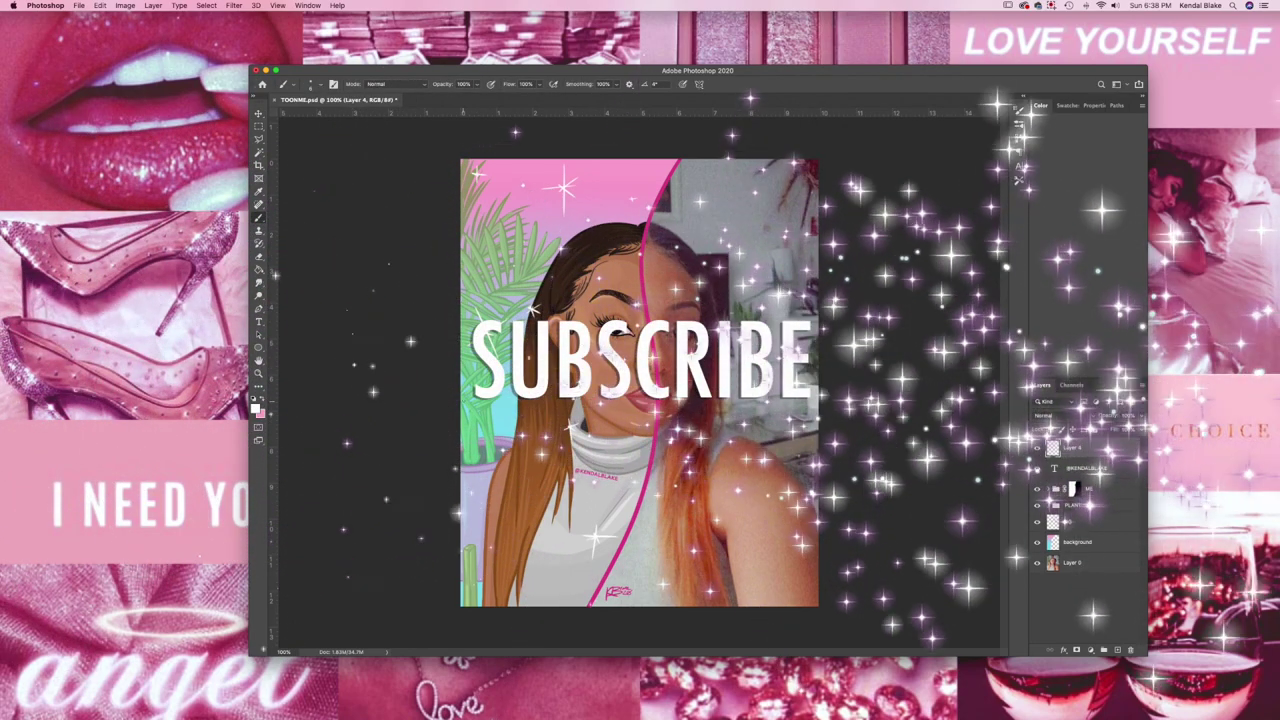
key(b)
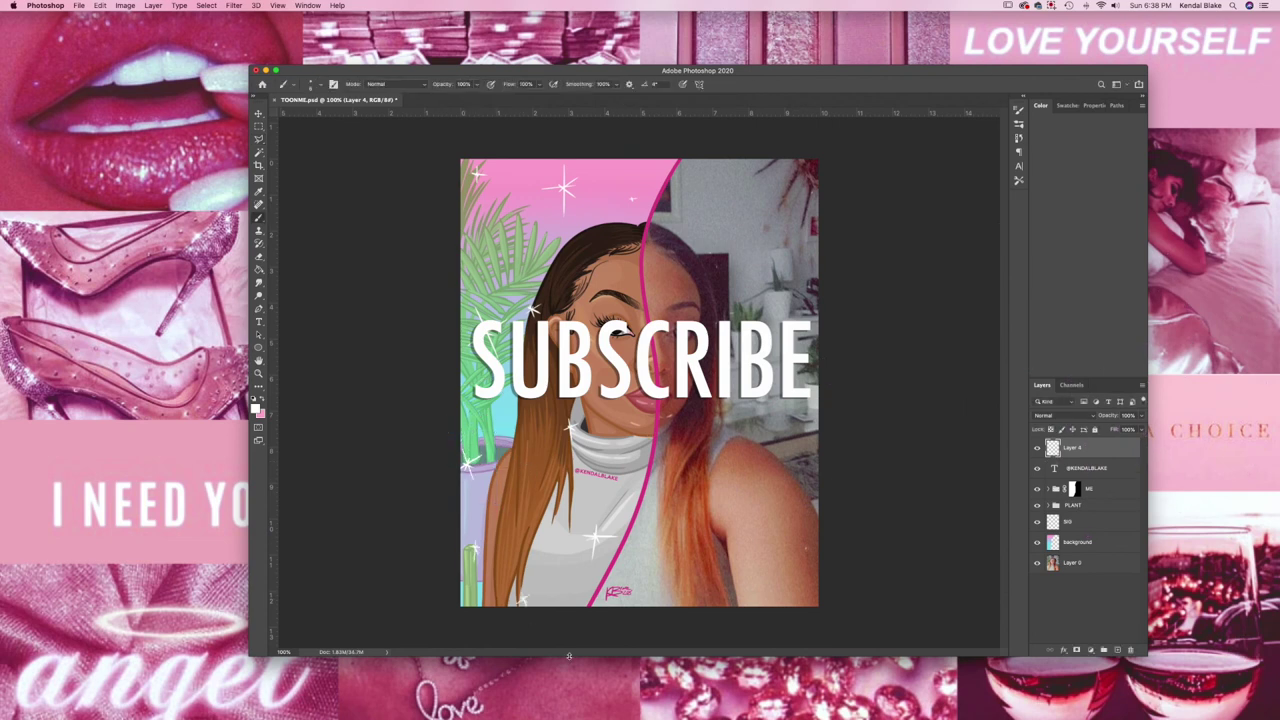